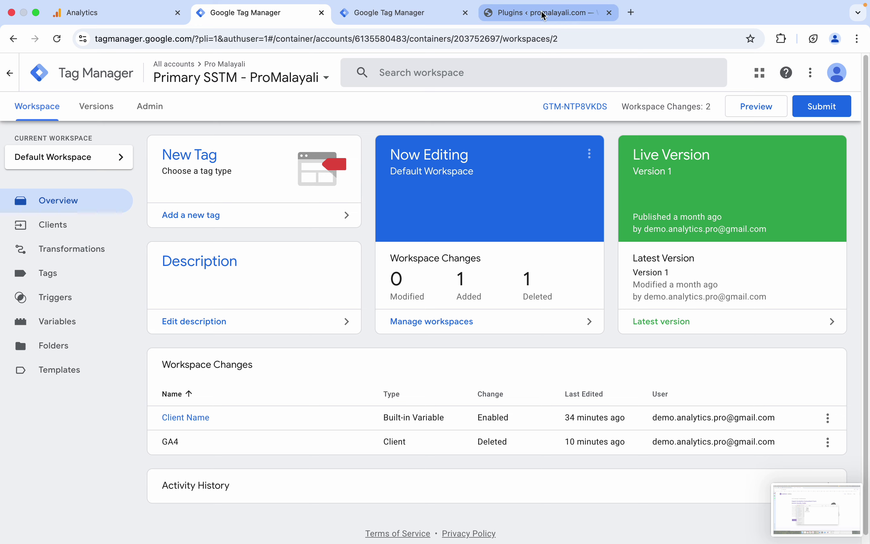
# In the WordPress admin, search the plugin directory for stape, and install and activate the GTM Server Side plugin
pyautogui.click(544, 15)
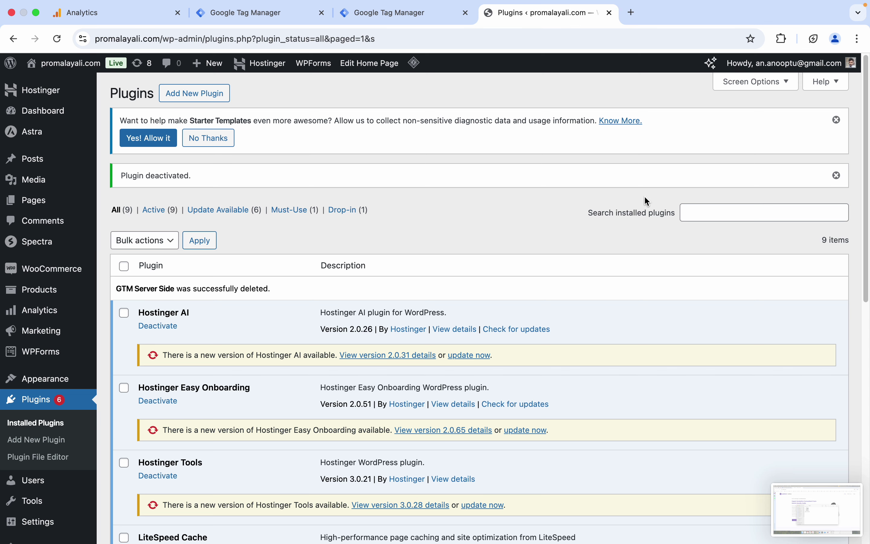
pyautogui.click(40, 442)
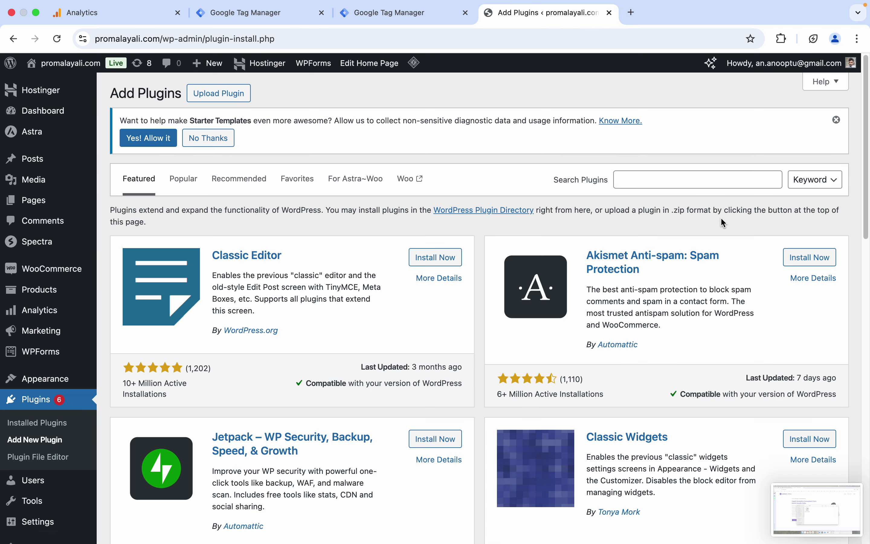
pyautogui.click(669, 182)
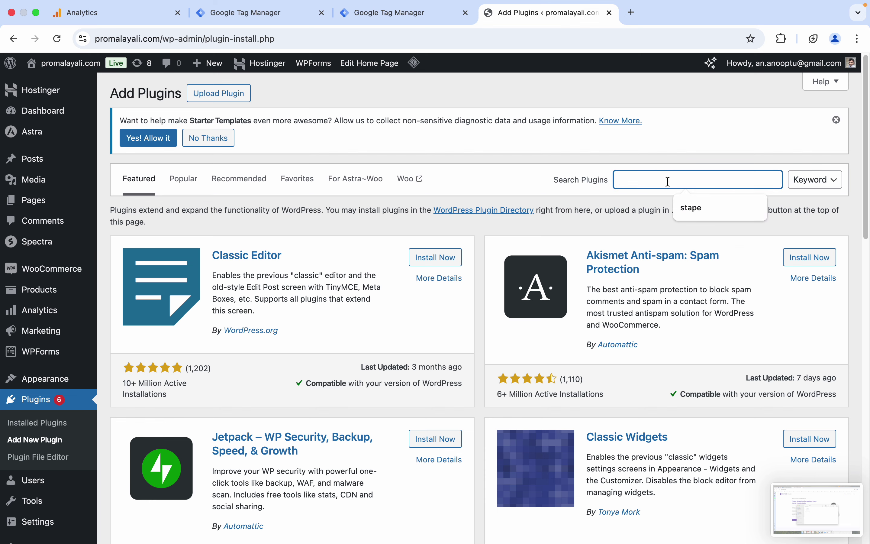
pyautogui.click(715, 215)
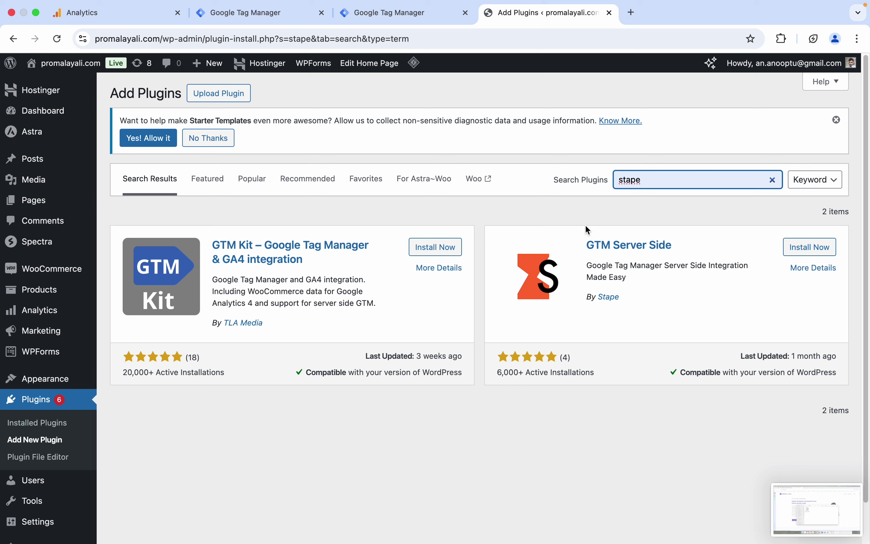
pyautogui.click(804, 249)
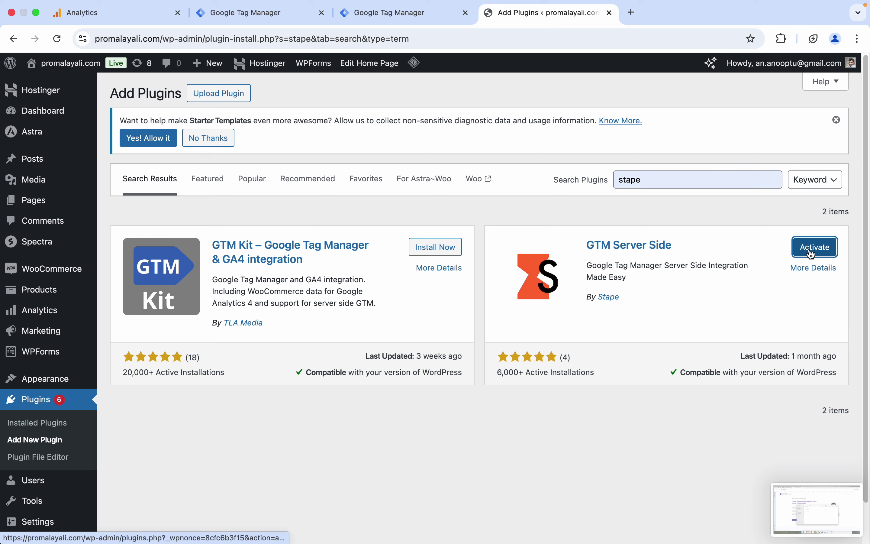
pyautogui.click(812, 253)
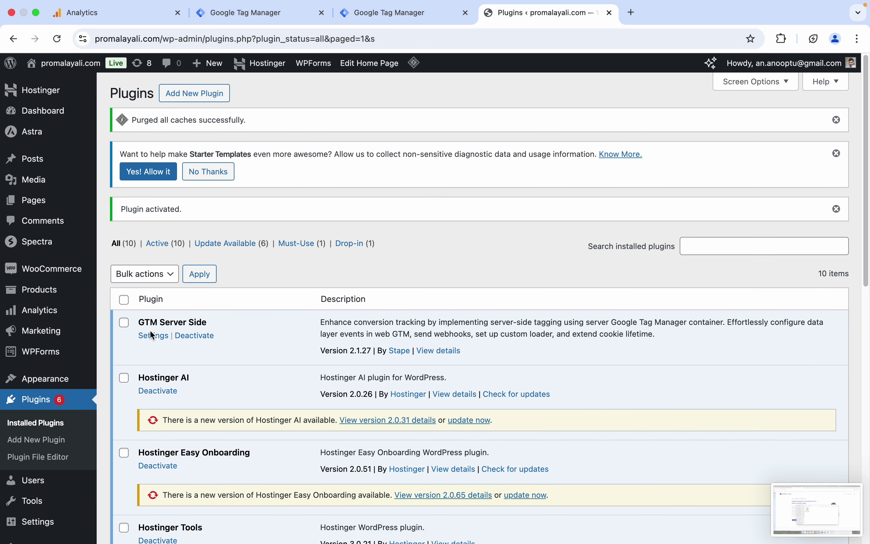
# In the GTM Server Side plugin's settings, enable the web GTM script on every page and enter the web container's ID, GTM-KDKLNT74
pyautogui.click(152, 335)
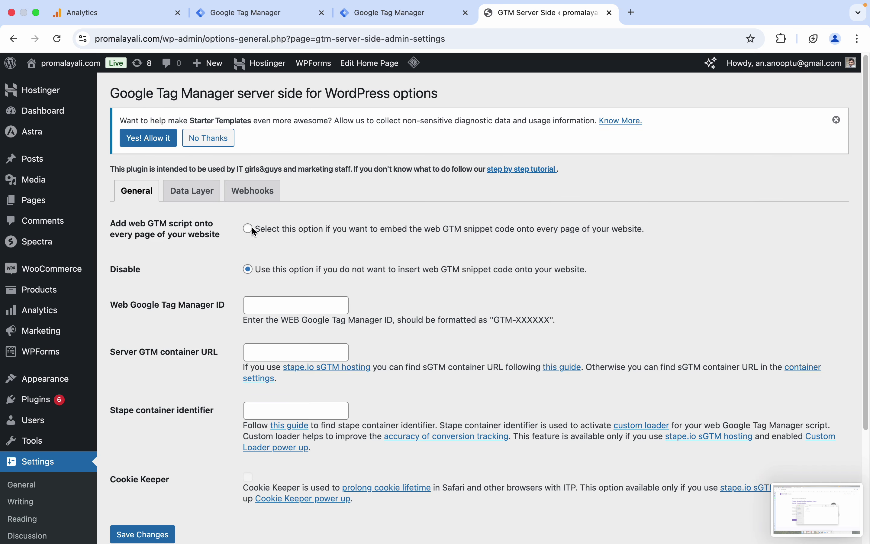
pyautogui.click(247, 230)
pyautogui.click(384, 14)
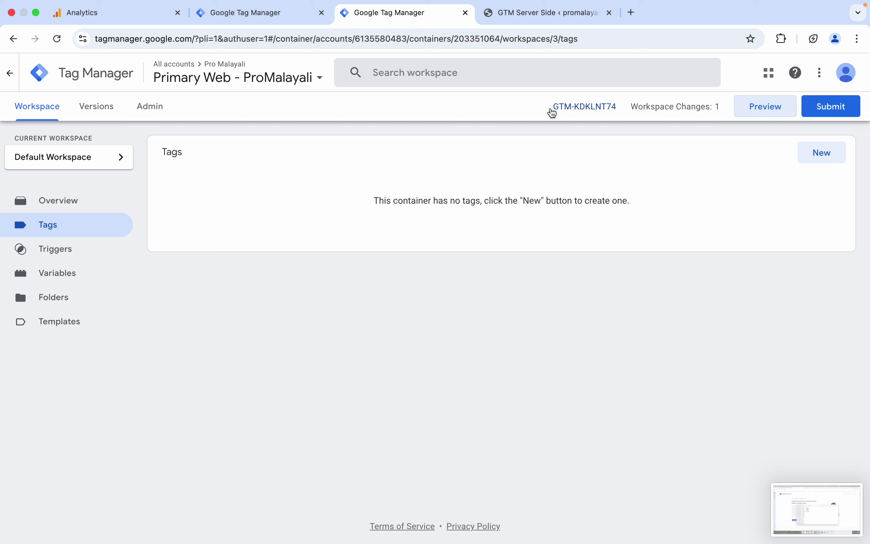
pyautogui.moveTo(622, 114); pyautogui.dragTo(546, 109)
pyautogui.press('cmd+c')
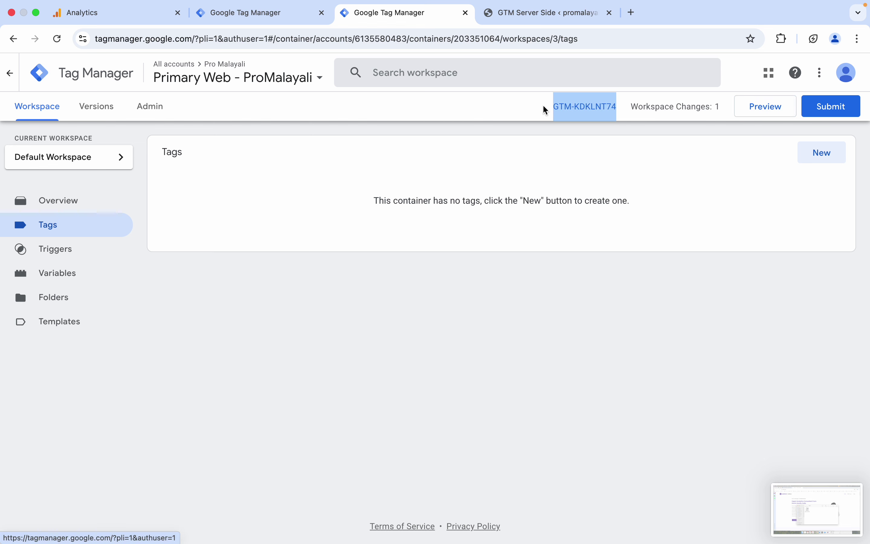
pyautogui.click(519, 15)
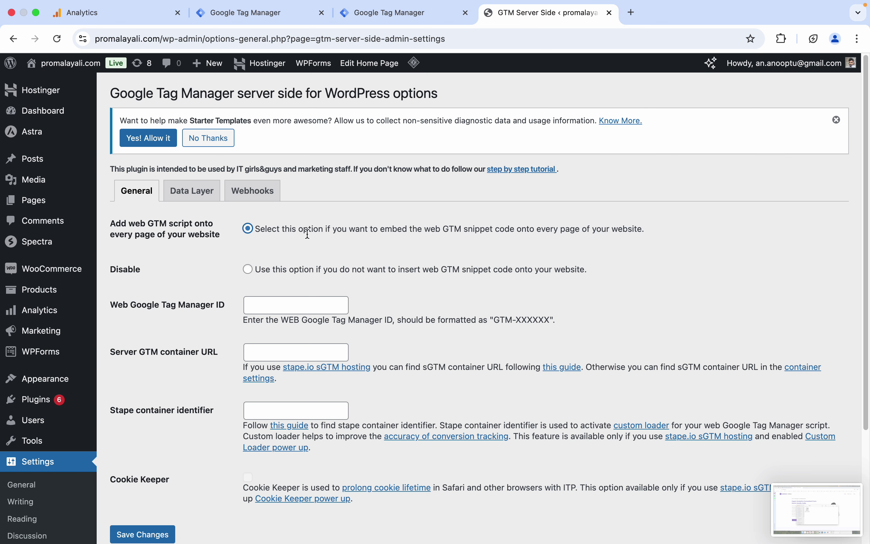
pyautogui.click(269, 308)
pyautogui.press('cmd+v')
pyautogui.click(387, 293)
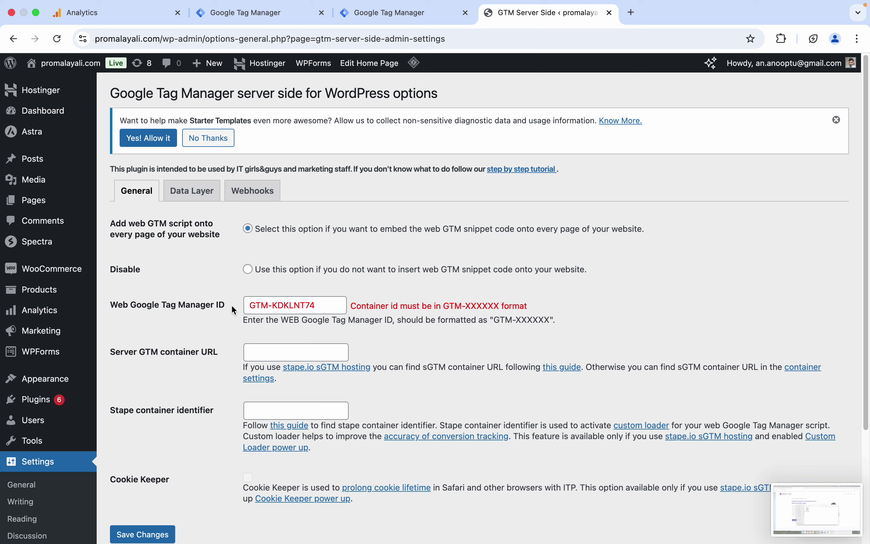
pyautogui.click(251, 306)
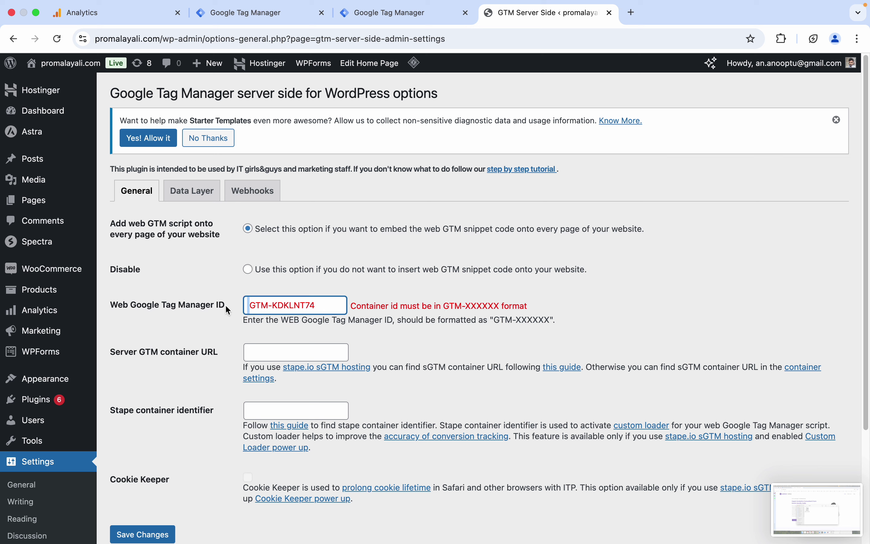
pyautogui.press('Left')
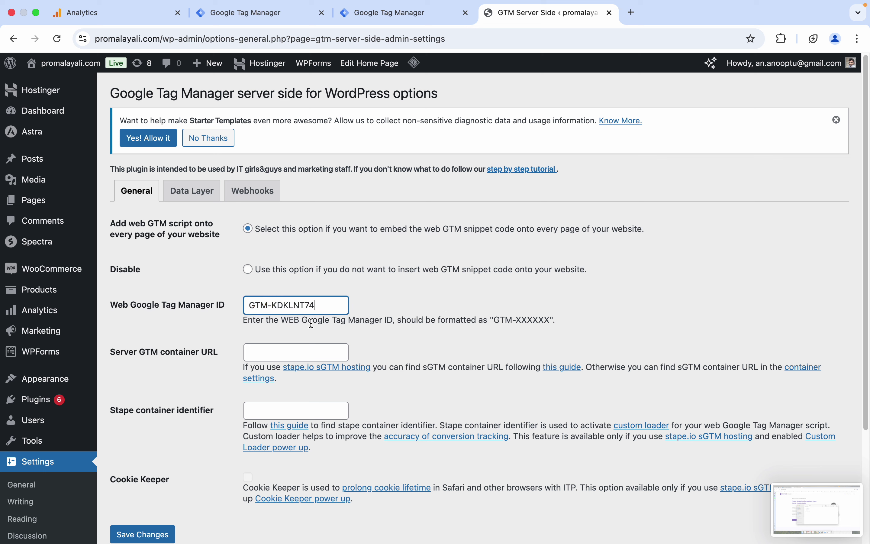
# Switch to Stape and activate the Custom Loader power-up for the SSTM - ProMalayali container, saving the change
pyautogui.click(267, 352)
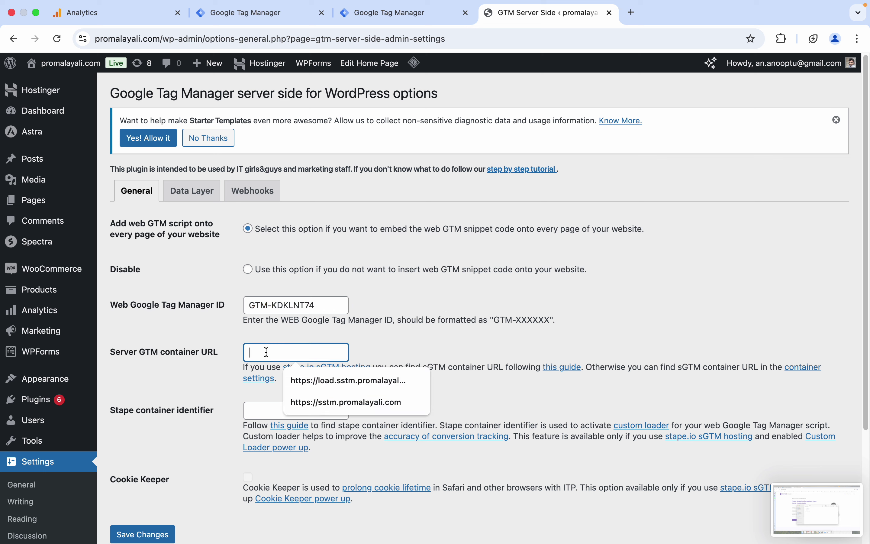
pyautogui.doubleClick(182, 353)
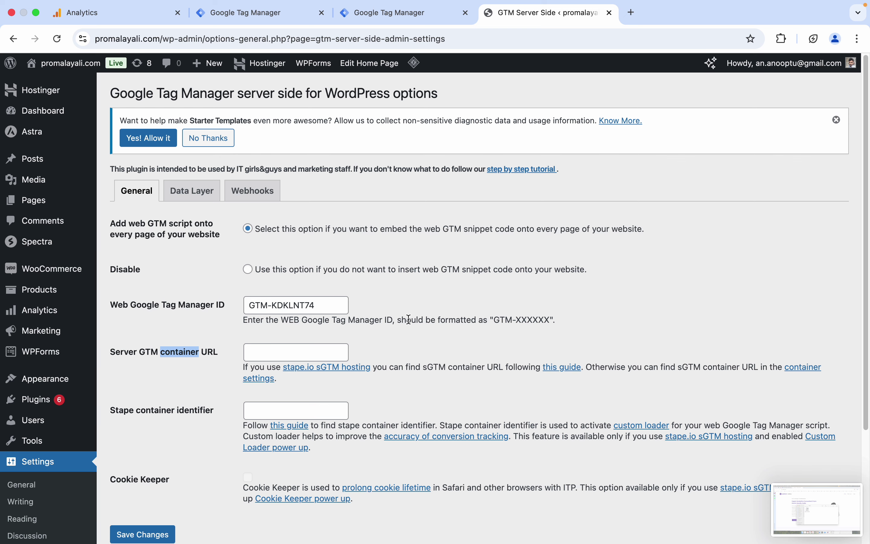
pyautogui.hotkey('ctrl', 'Right')
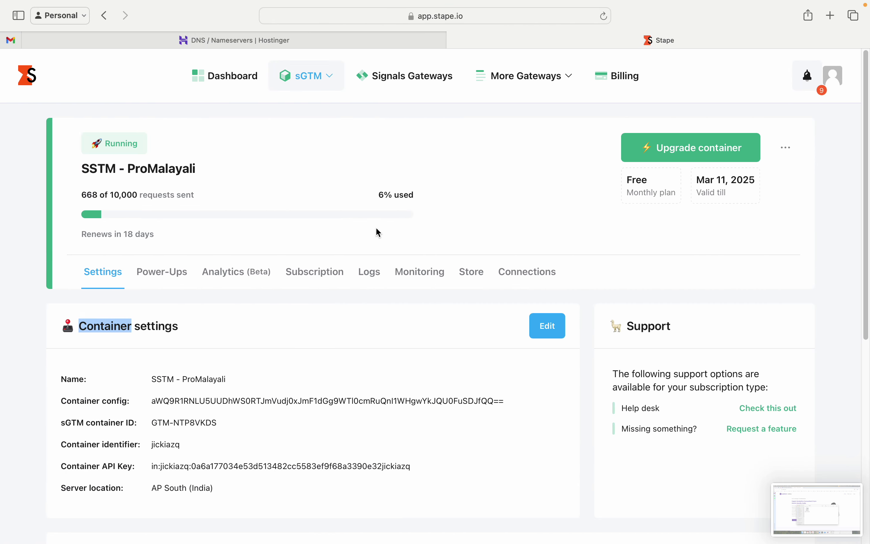
pyautogui.click(175, 278)
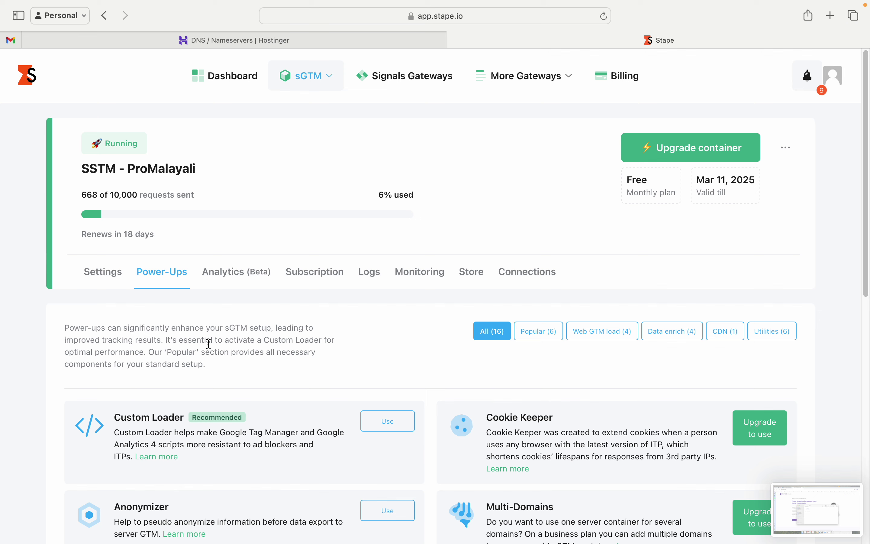
pyautogui.scroll(-3, 365, 336)
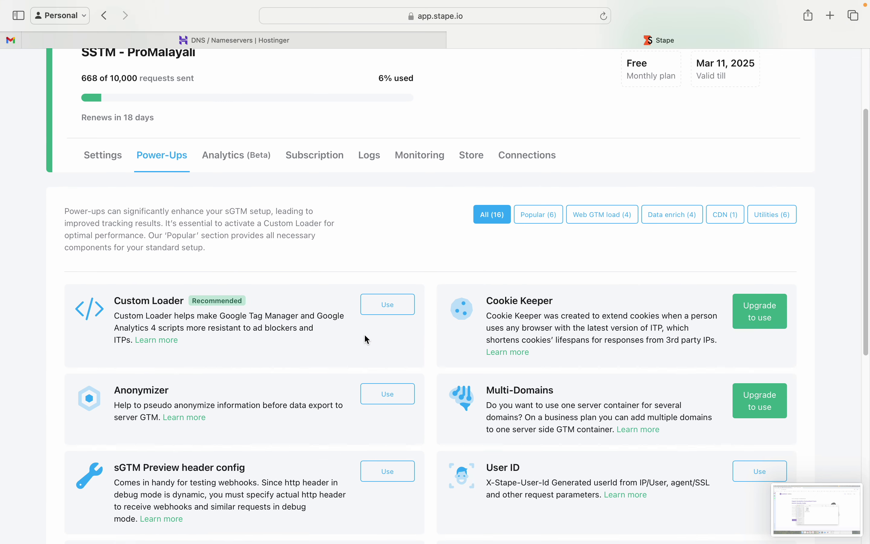
pyautogui.click(387, 308)
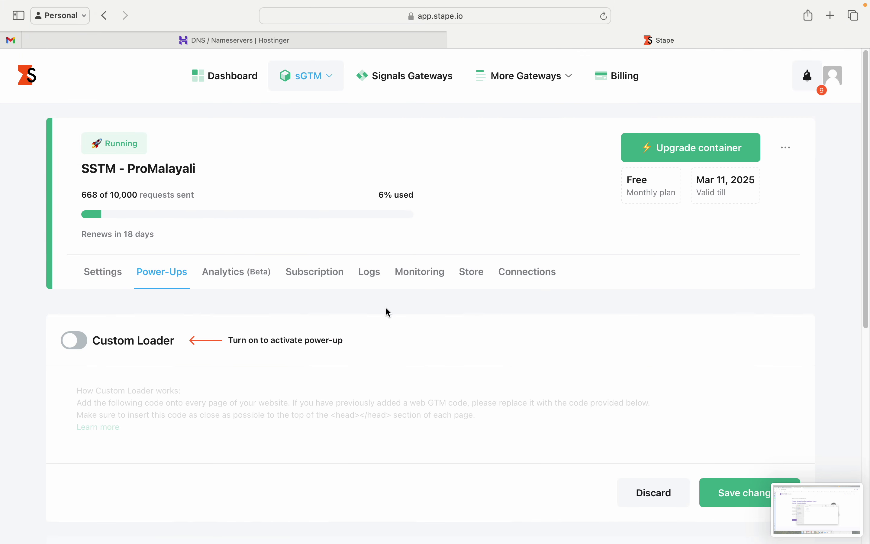
pyautogui.click(89, 343)
pyautogui.scroll(-1, 148, 414)
pyautogui.scroll(-5, 147, 413)
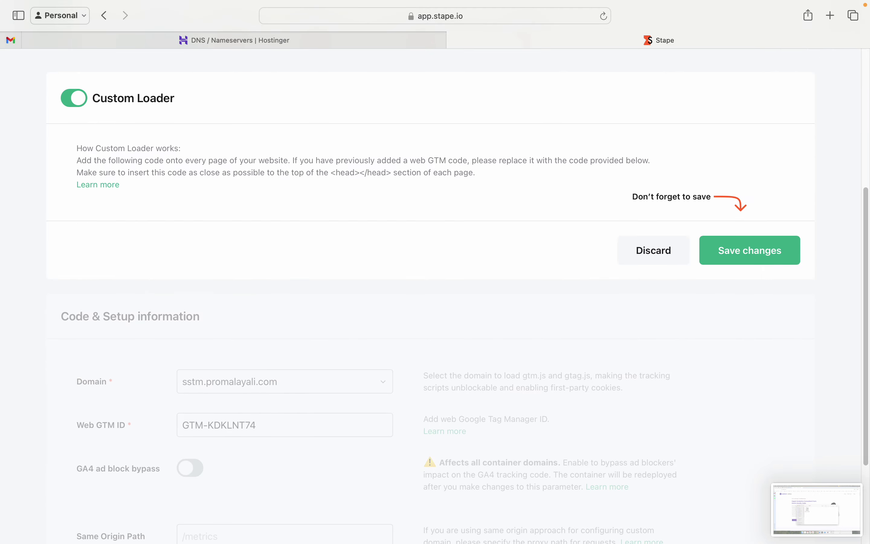
pyautogui.click(751, 252)
# Enable GA4 ad block bypass for the Custom Loader and generate its configuration with Wordpress as the platform
pyautogui.scroll(-3, 443, 365)
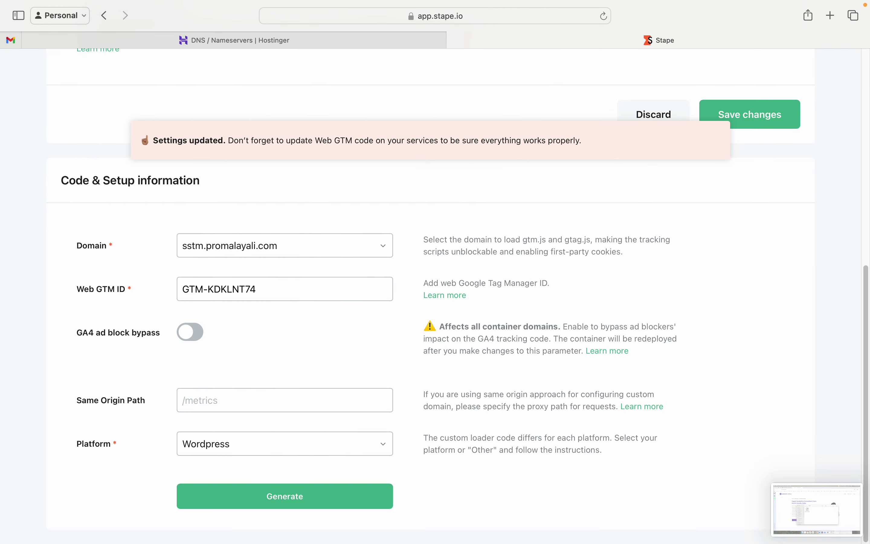
pyautogui.click(198, 339)
pyautogui.click(242, 447)
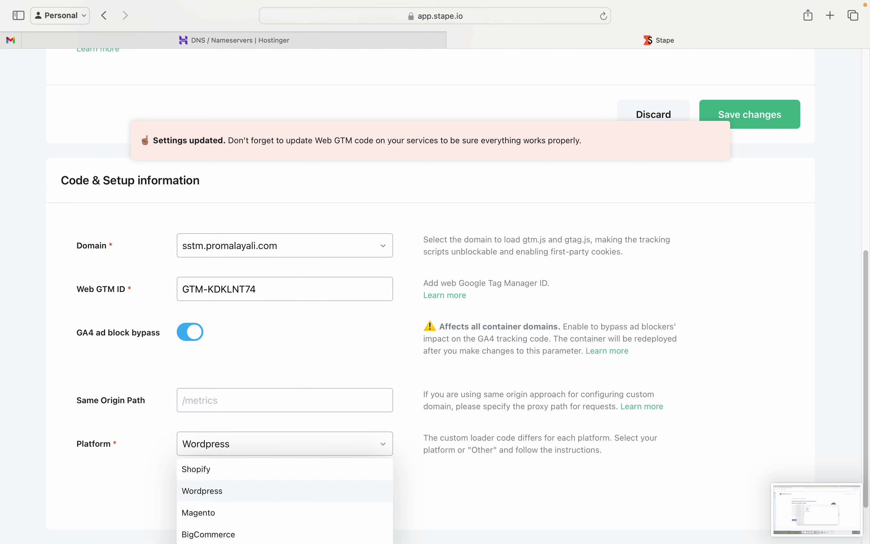
pyautogui.click(462, 480)
pyautogui.click(348, 491)
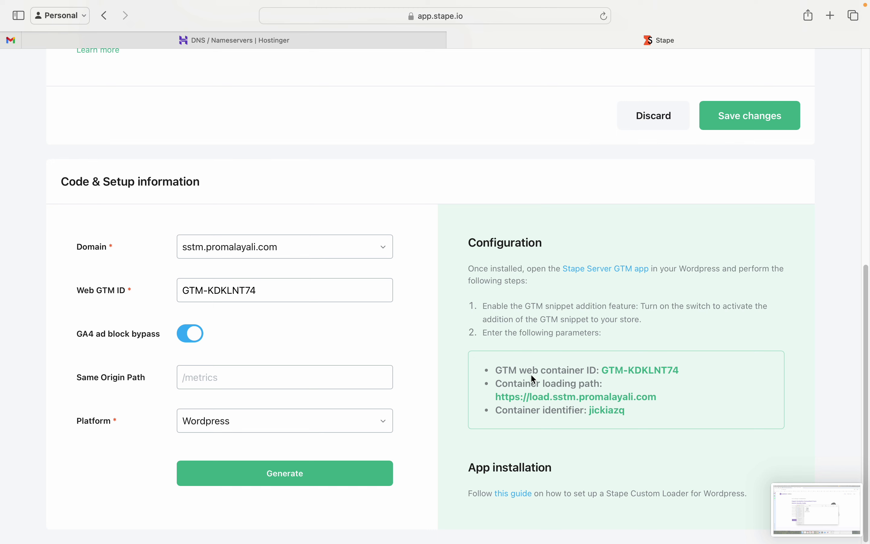
pyautogui.moveTo(672, 375)
pyautogui.click(666, 397)
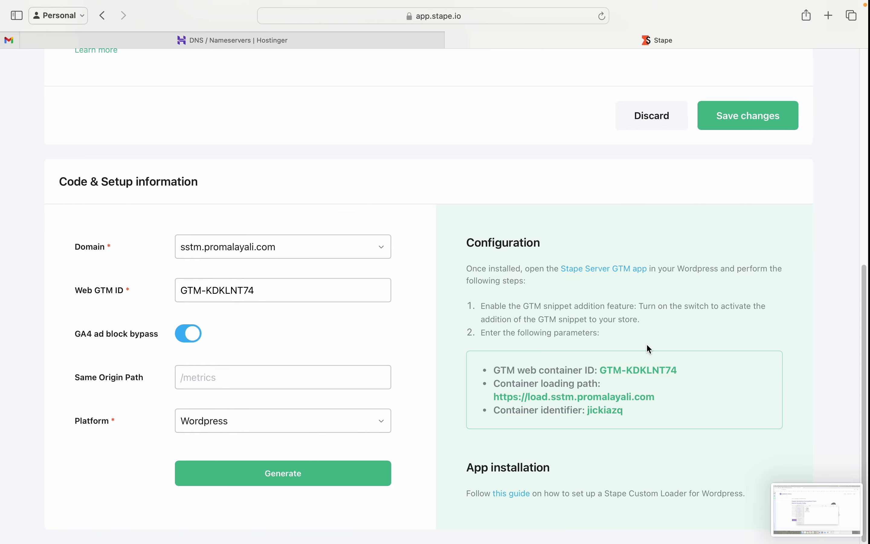
pyautogui.hotkey('ctrl', 'Left')
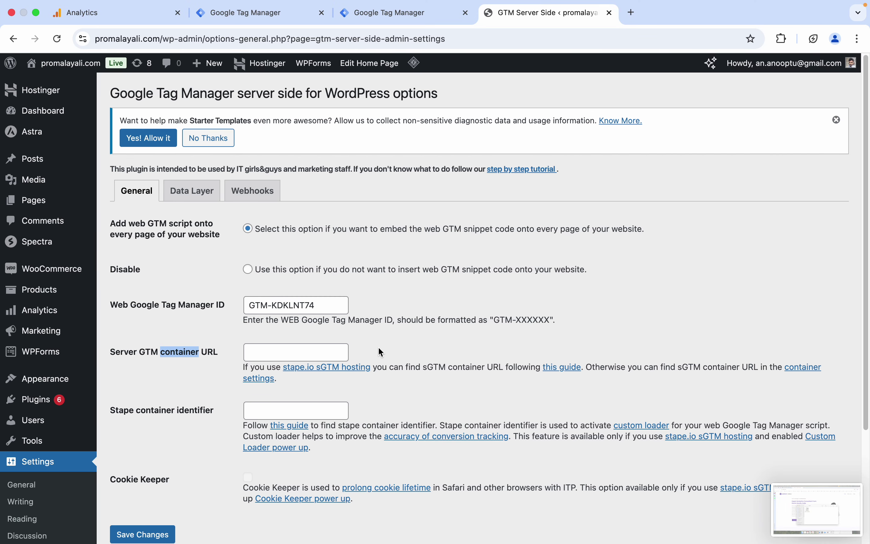
pyautogui.click(292, 360)
pyautogui.press('super+v')
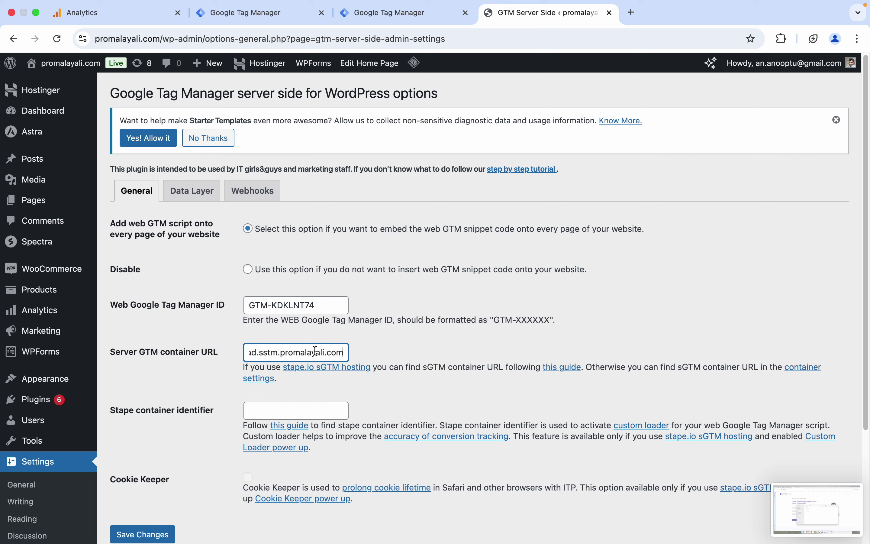
pyautogui.click(399, 344)
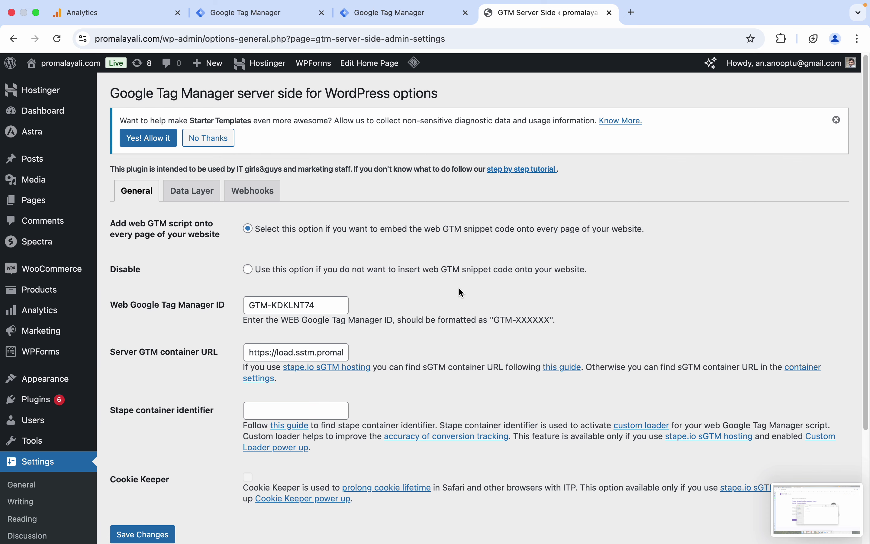
# Copy the container identifier jickiazq from Stape into the WordPress plugin's Stape container identifier and save the plugin settings
pyautogui.hotkey('ctrl', 'Right')
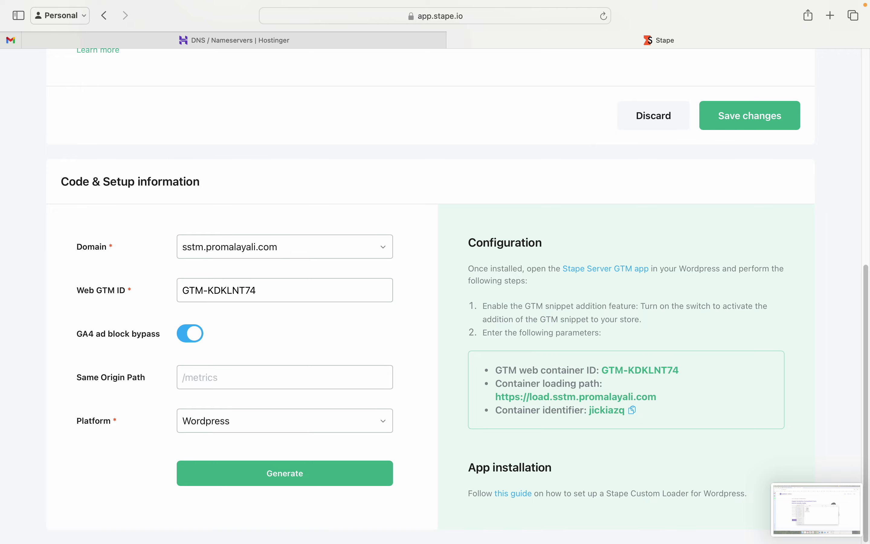
pyautogui.click(634, 413)
pyautogui.hotkey('ctrl', 'Left')
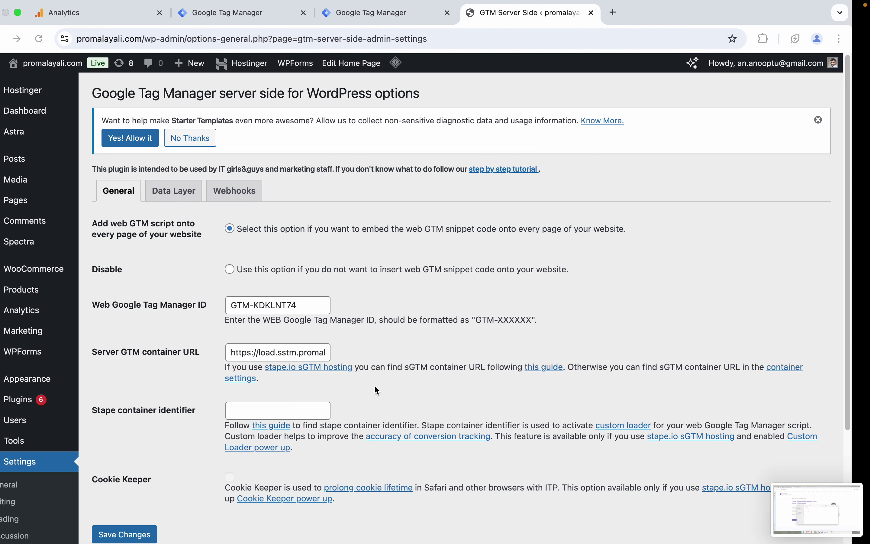
pyautogui.click(280, 414)
pyautogui.press('super+v')
pyautogui.scroll(-3, 143, 478)
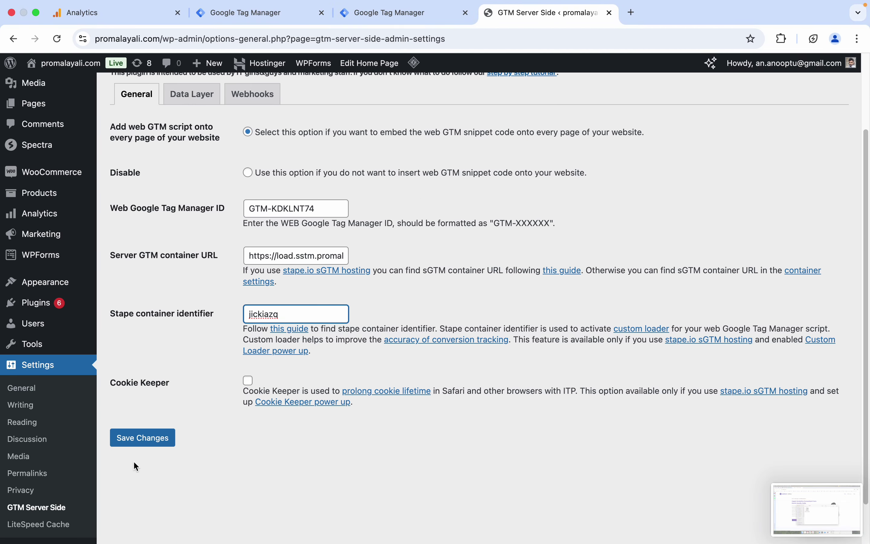
pyautogui.click(144, 438)
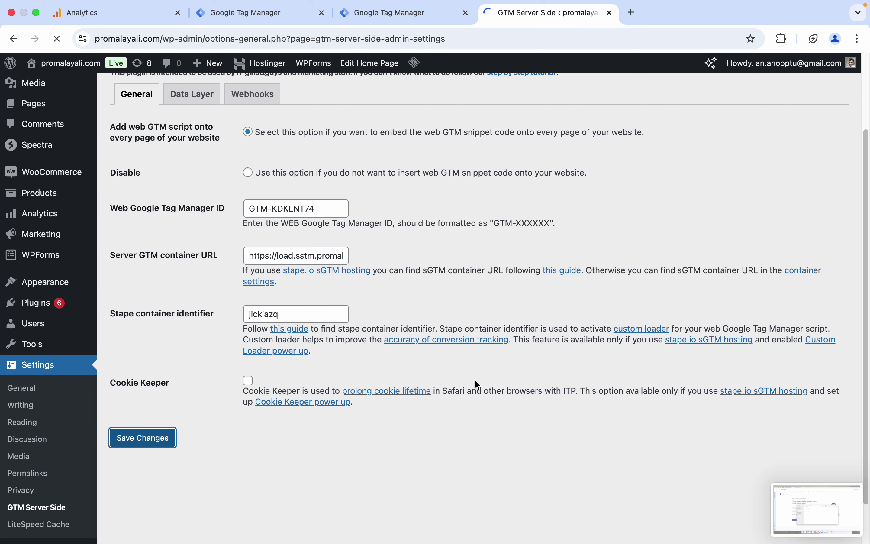
# Save the Custom Loader settings in Stape, review the container's tagging server domains, and return to the web container in Google Tag Manager
pyautogui.hotkey('ctrl', 'Right')
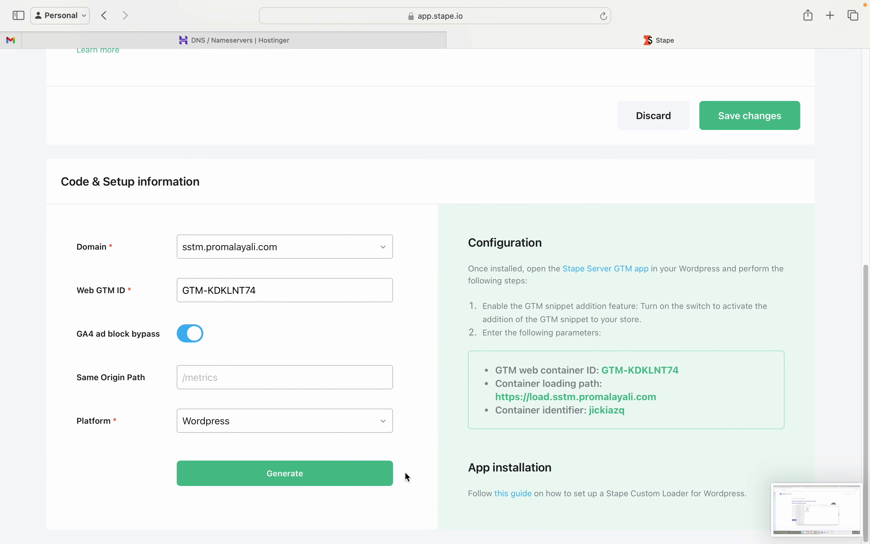
pyautogui.click(736, 124)
pyautogui.scroll(10, 266, 200)
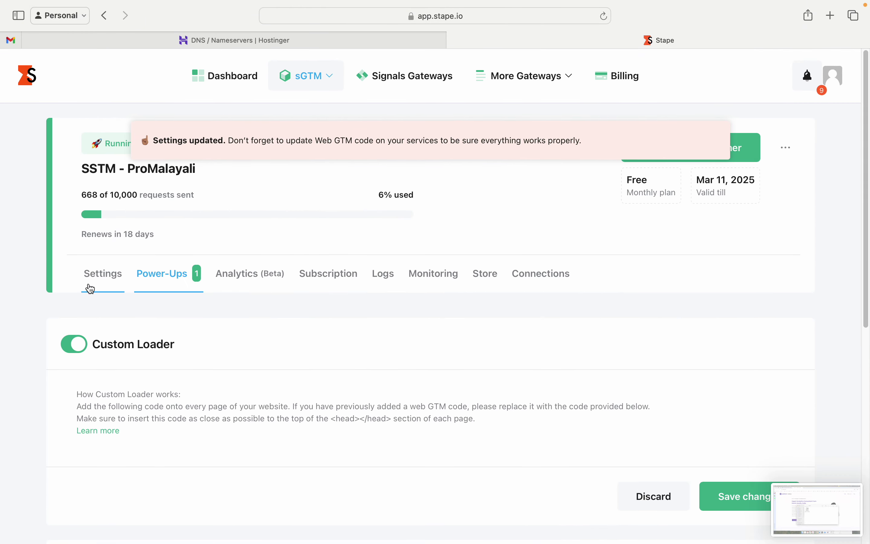
pyautogui.click(102, 275)
pyautogui.scroll(-10, 223, 377)
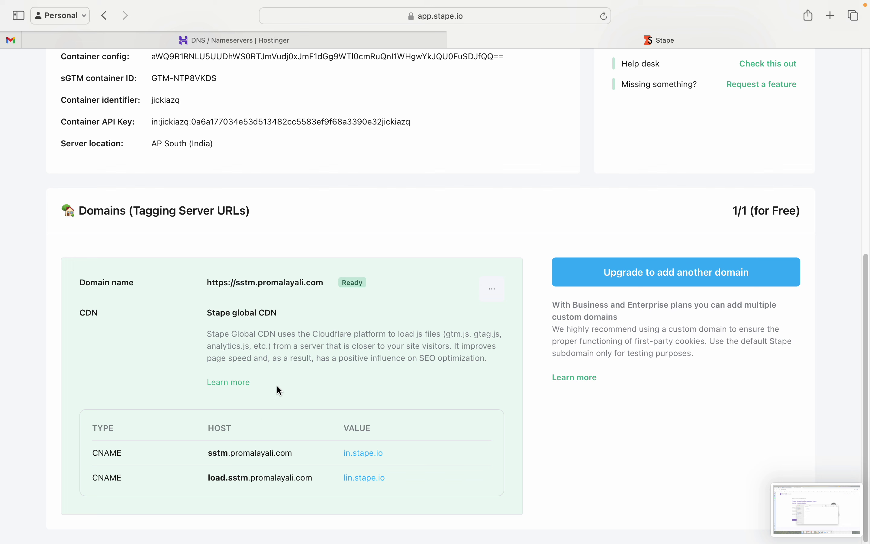
pyautogui.hotkey('ctrl', 'Left')
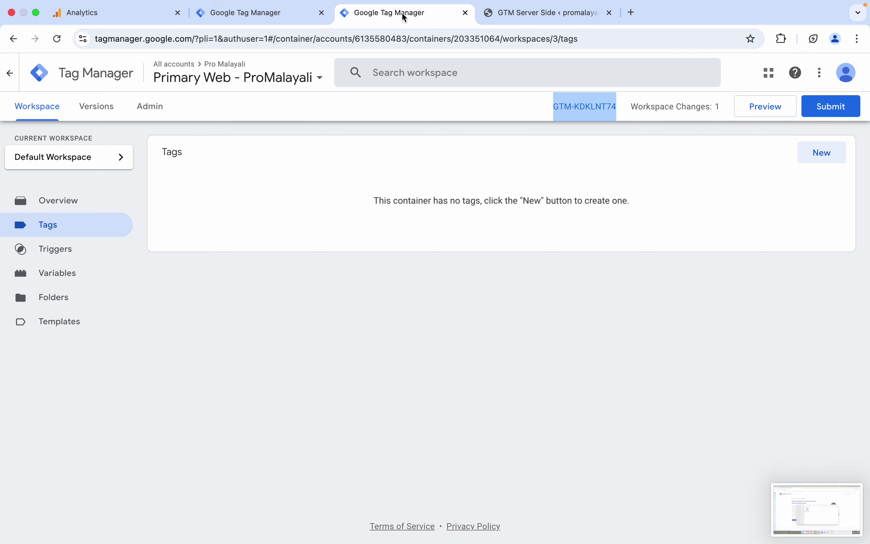
pyautogui.click(401, 13)
pyautogui.click(767, 108)
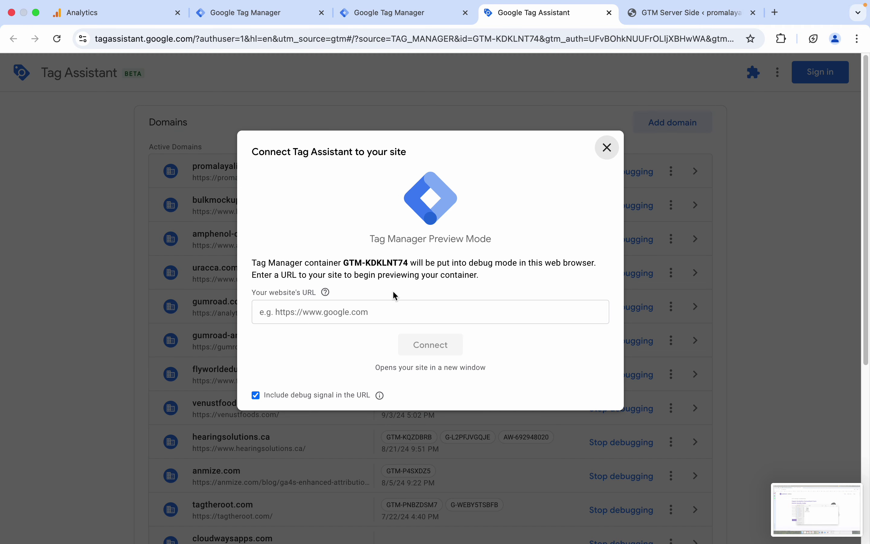
pyautogui.click(367, 306)
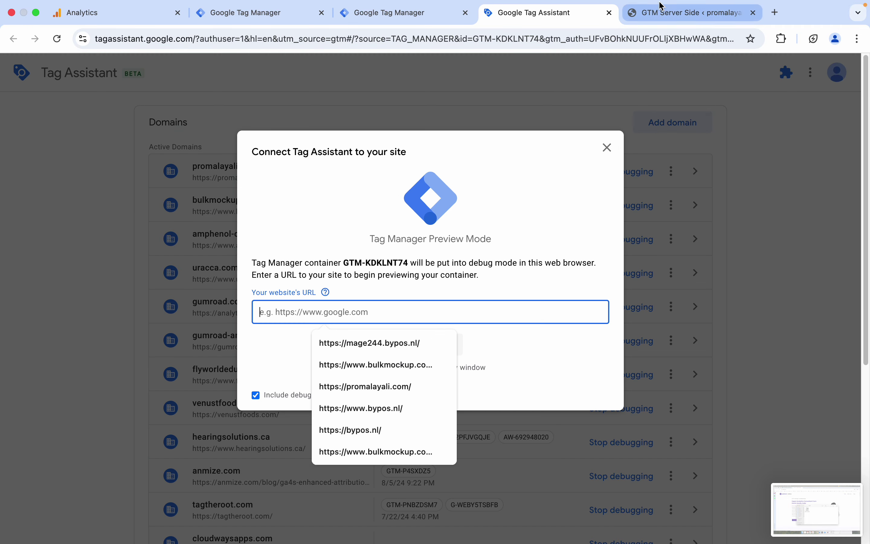
pyautogui.click(668, 8)
pyautogui.click(634, 28)
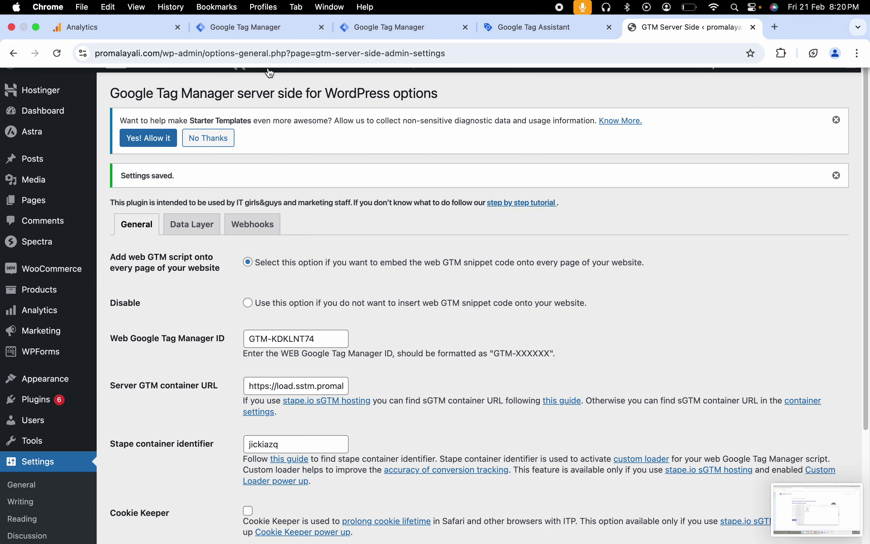
pyautogui.moveTo(159, 53); pyautogui.dragTo(95, 53)
pyautogui.press('super+c')
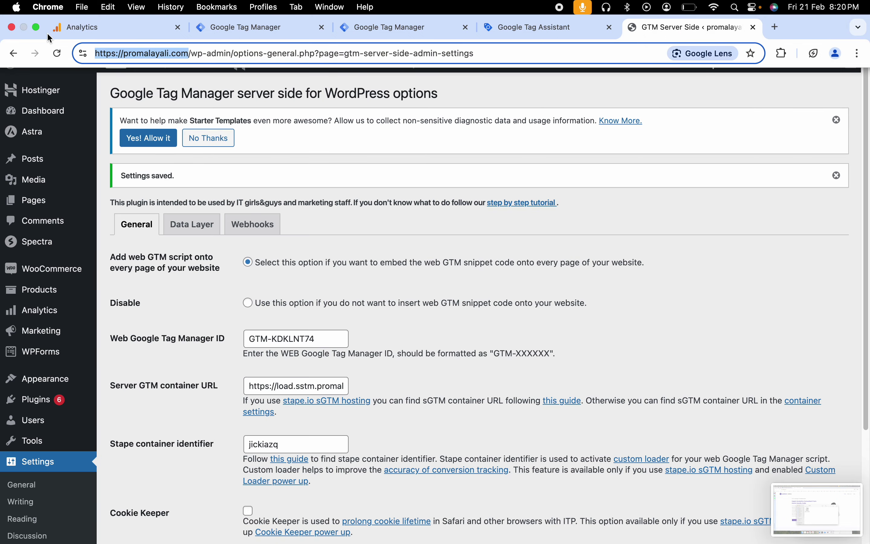
pyautogui.click(494, 28)
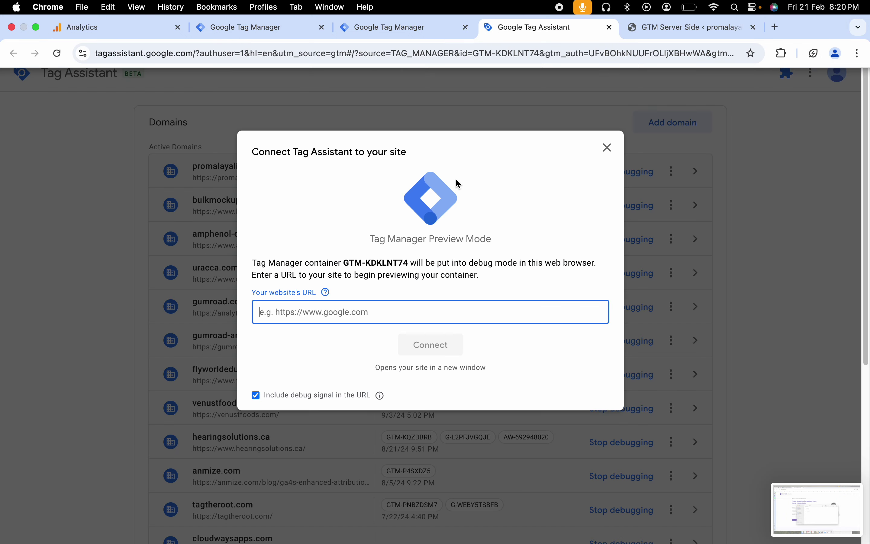
pyautogui.press('super+v')
pyautogui.click(428, 345)
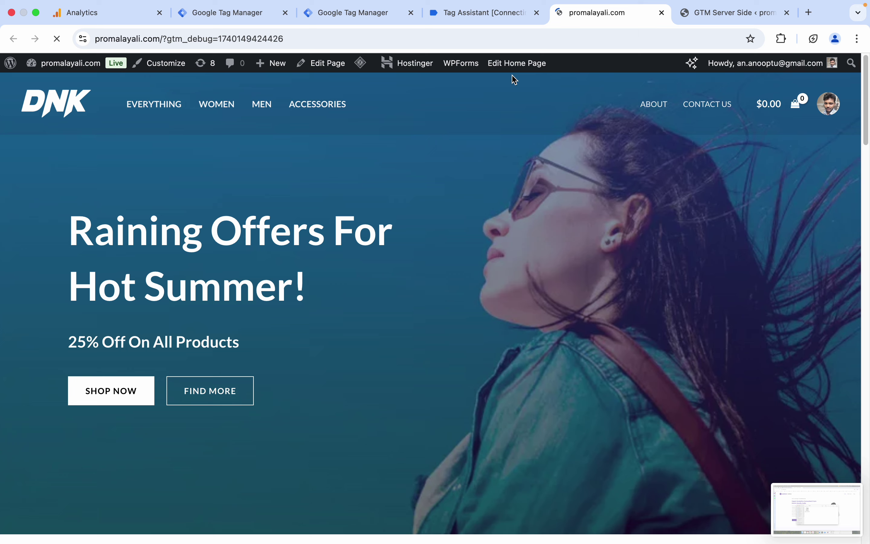
pyautogui.click(470, 19)
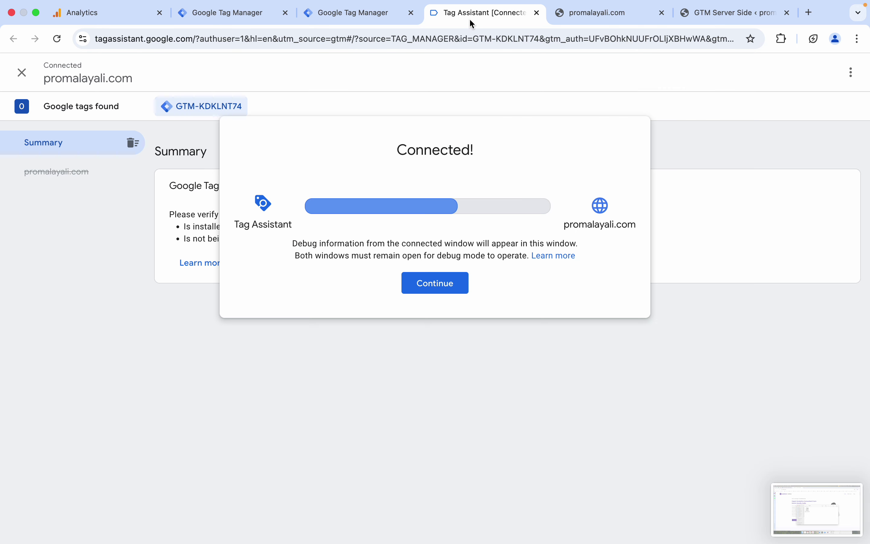
pyautogui.click(436, 284)
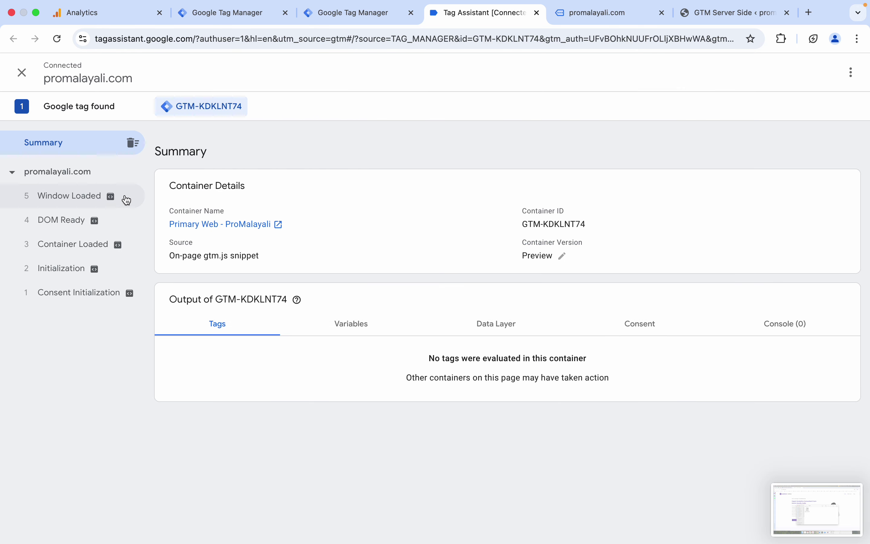
pyautogui.moveTo(116, 201)
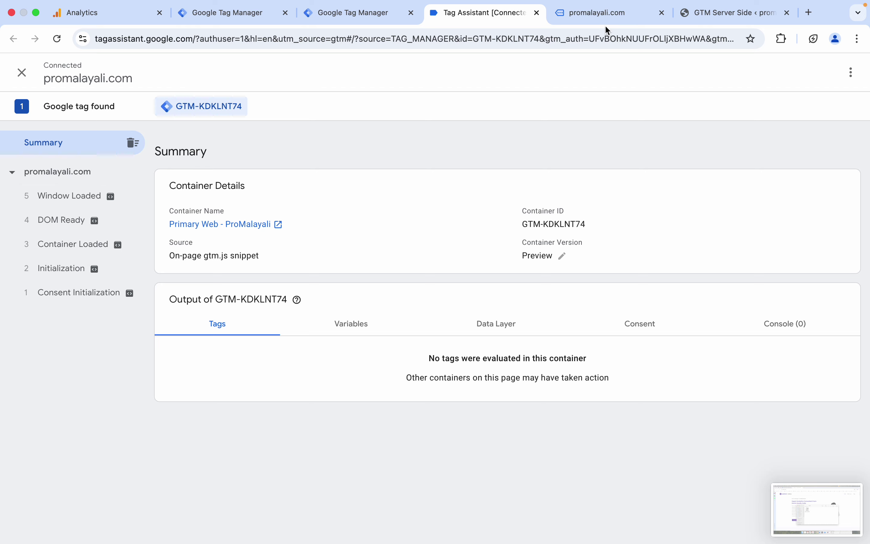
# Inspect the previewed site's home page and search its HTML elements for "gtm-"
pyautogui.click(591, 16)
pyautogui.rightClick(367, 310)
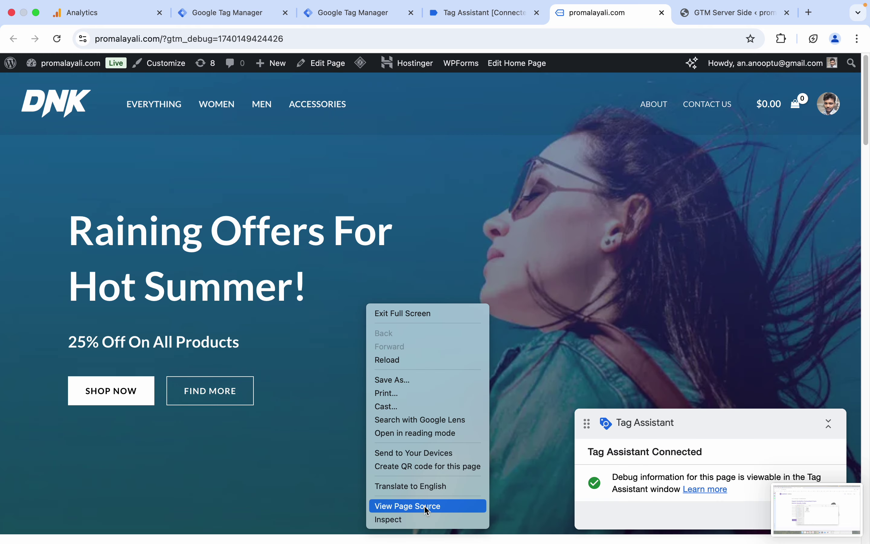
pyautogui.click(388, 519)
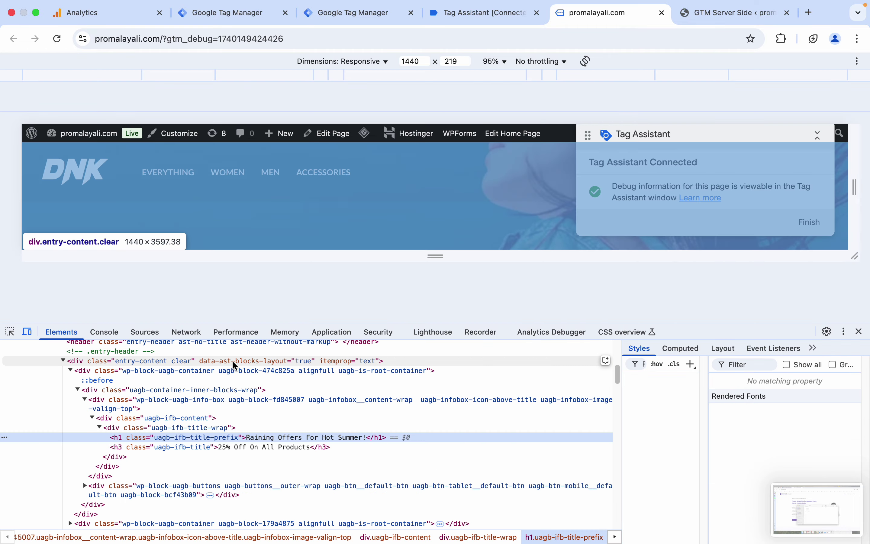
pyautogui.click(151, 335)
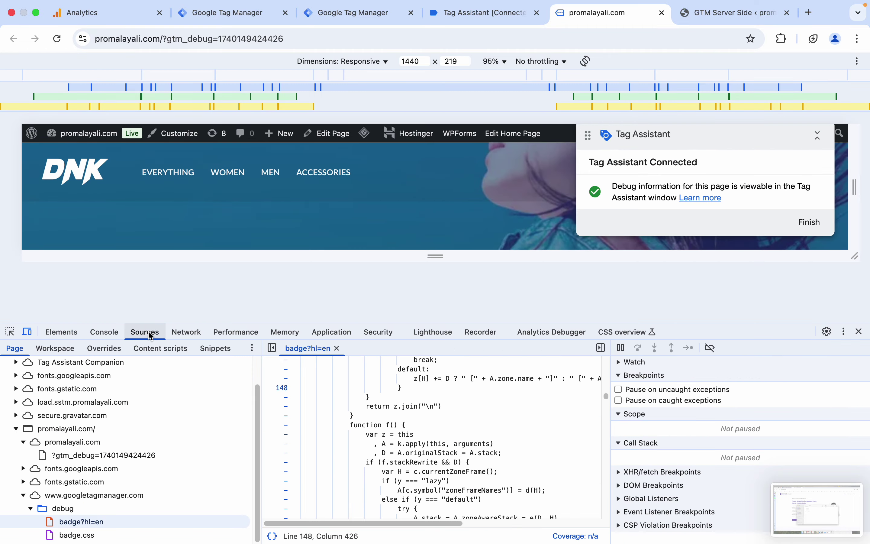
pyautogui.click(54, 332)
pyautogui.click(203, 398)
pyautogui.press('super+f')
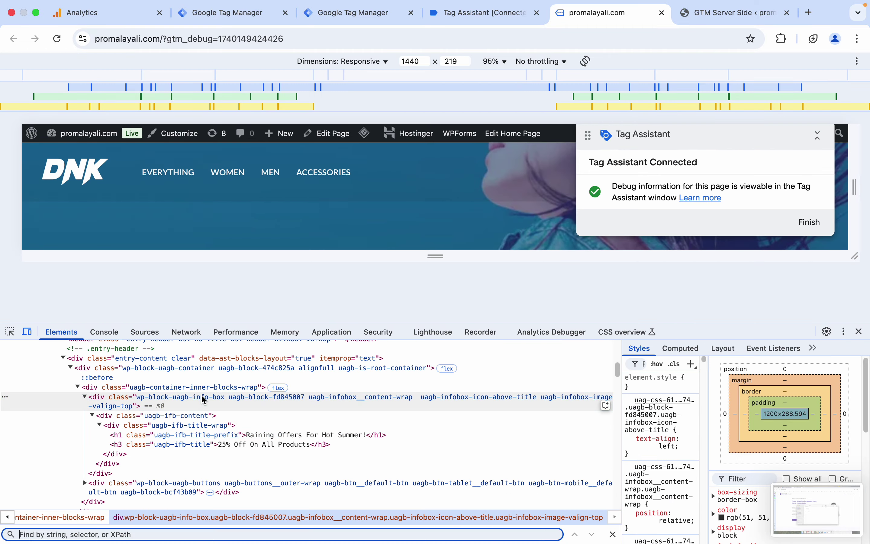
pyautogui.write('gtm-')
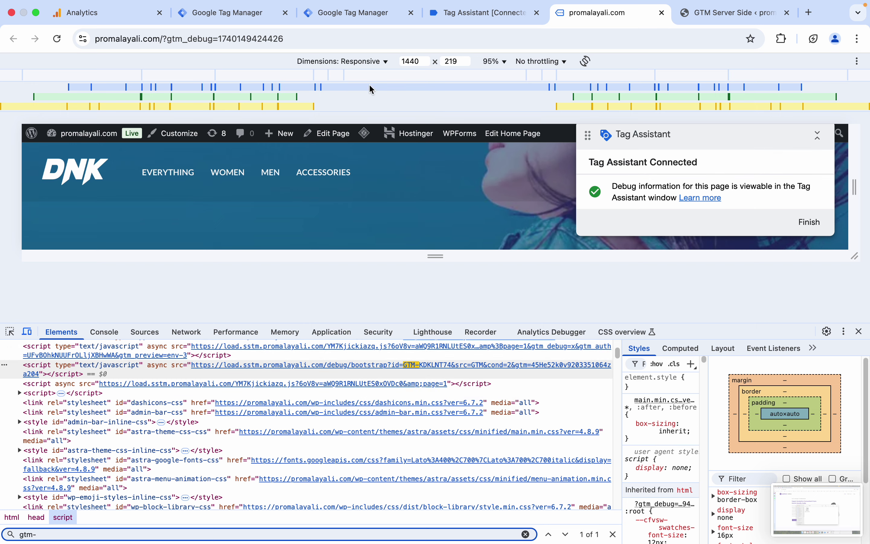
# Compare the gtm.js source URL in the web container's install snippet with the plugin settings and the site's inspected script, then close both views
pyautogui.click(364, 15)
pyautogui.click(573, 108)
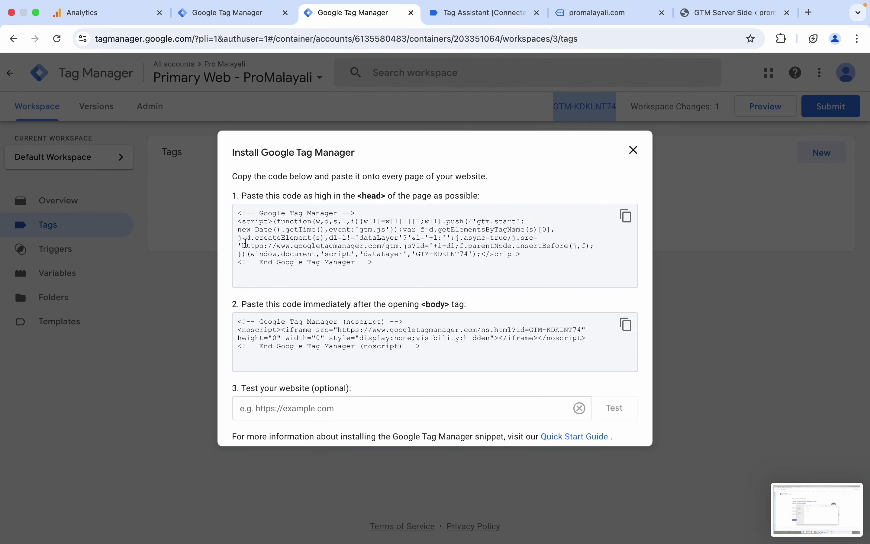
pyautogui.moveTo(241, 246); pyautogui.dragTo(434, 245)
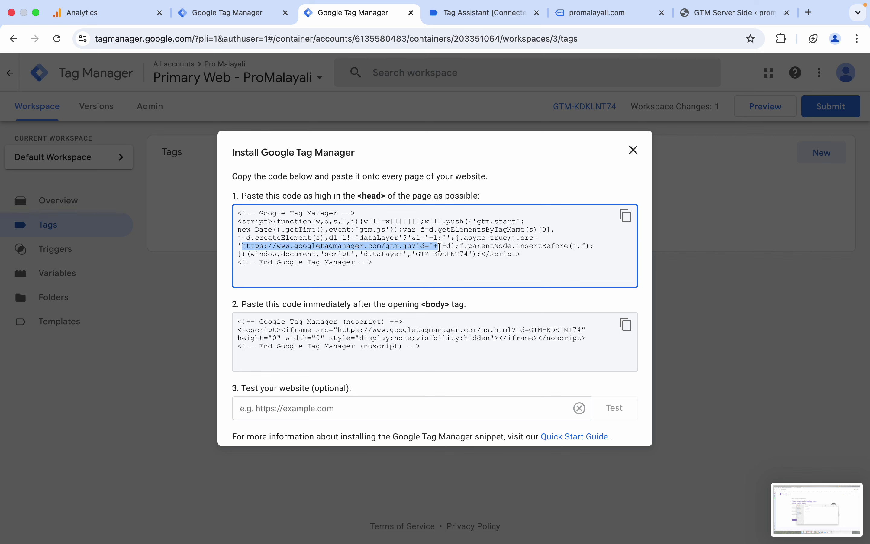
pyautogui.moveTo(439, 247); pyautogui.dragTo(413, 247)
pyautogui.click(707, 19)
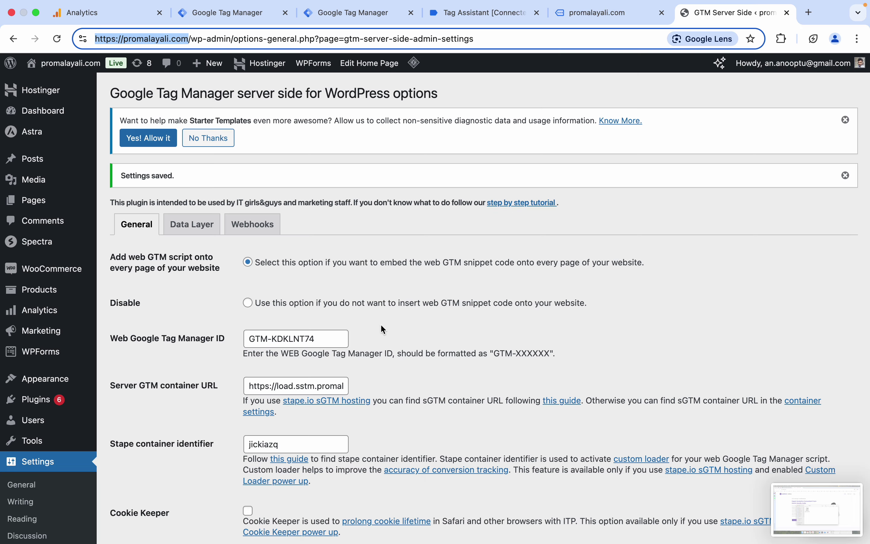
pyautogui.click(600, 16)
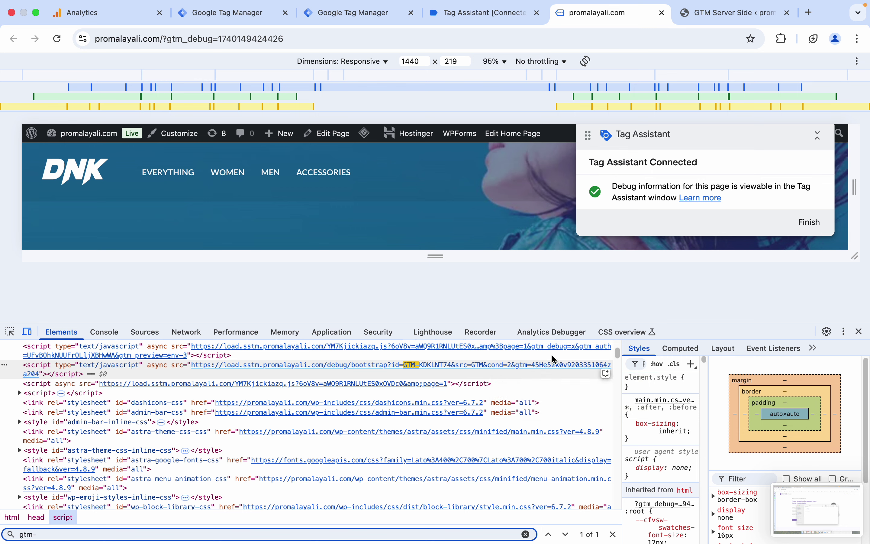
pyautogui.click(857, 331)
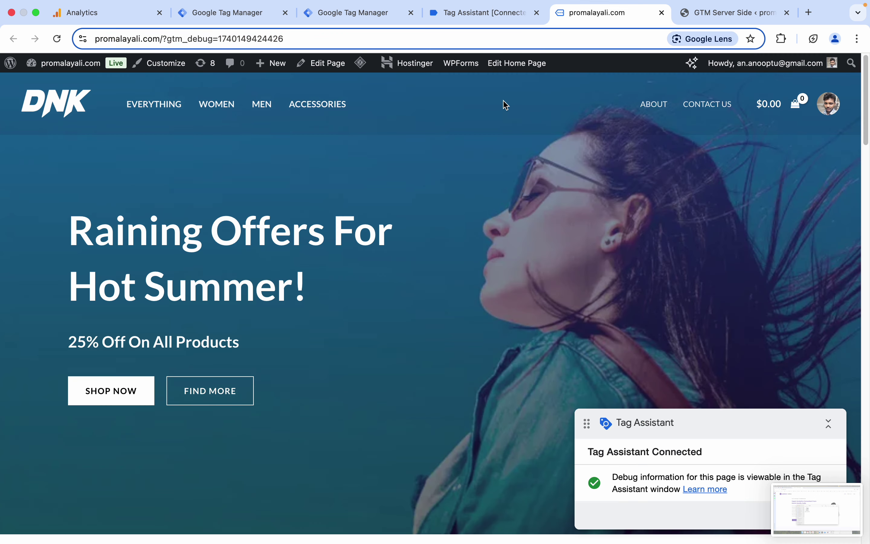
pyautogui.click(366, 16)
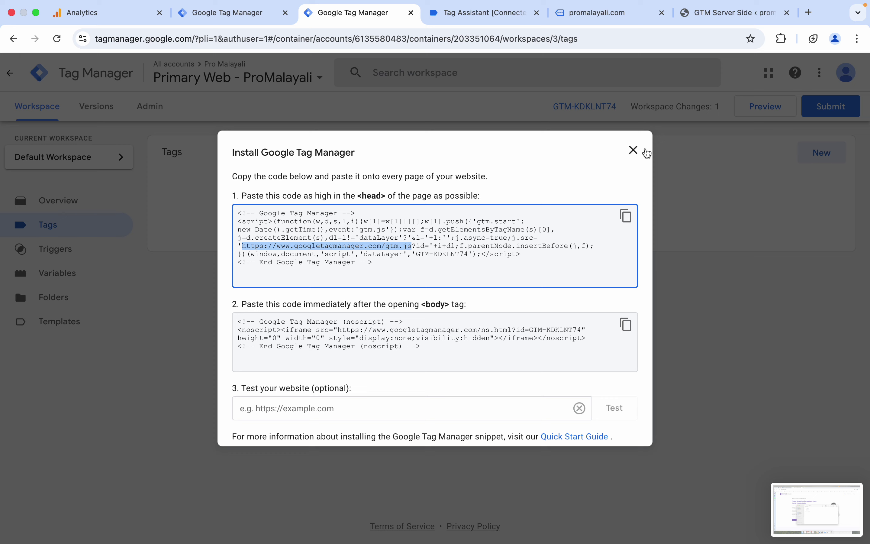
pyautogui.click(639, 153)
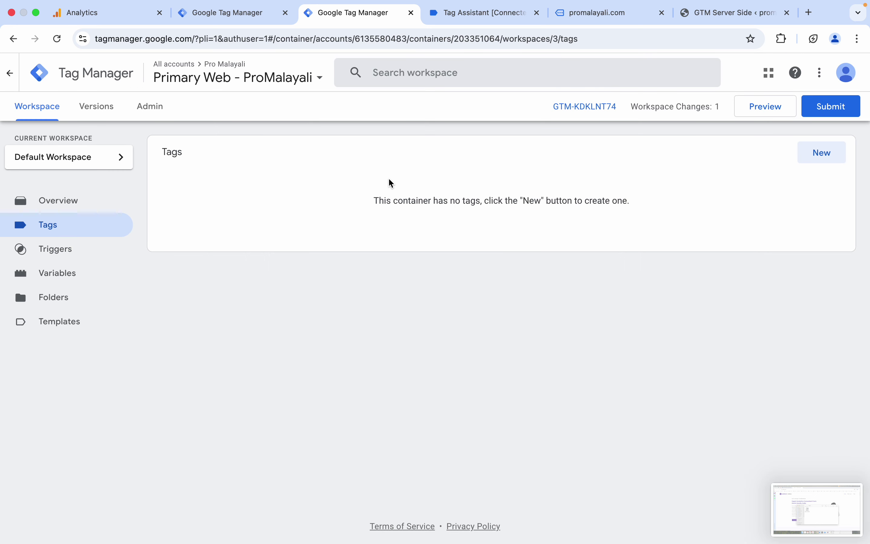
# Create a new tag in the web container with Google Tag from Google Analytics as its type
pyautogui.click(831, 157)
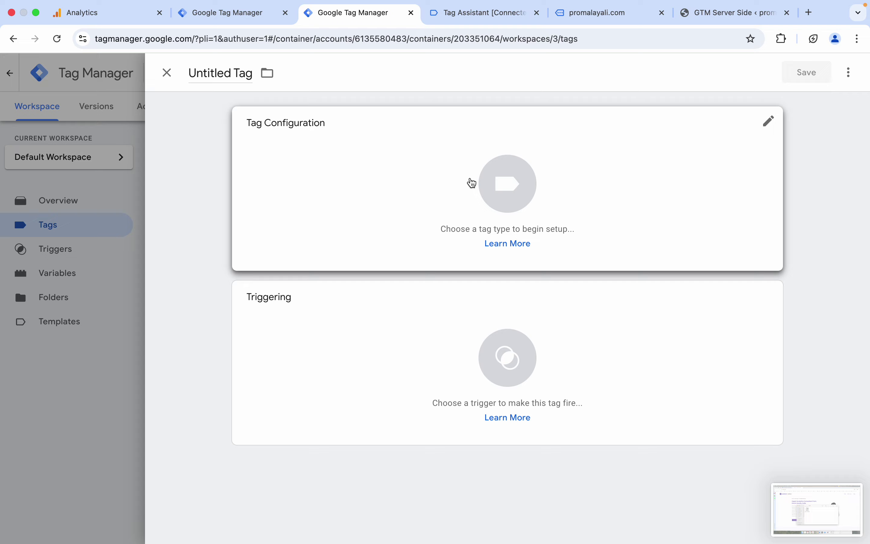
pyautogui.click(470, 181)
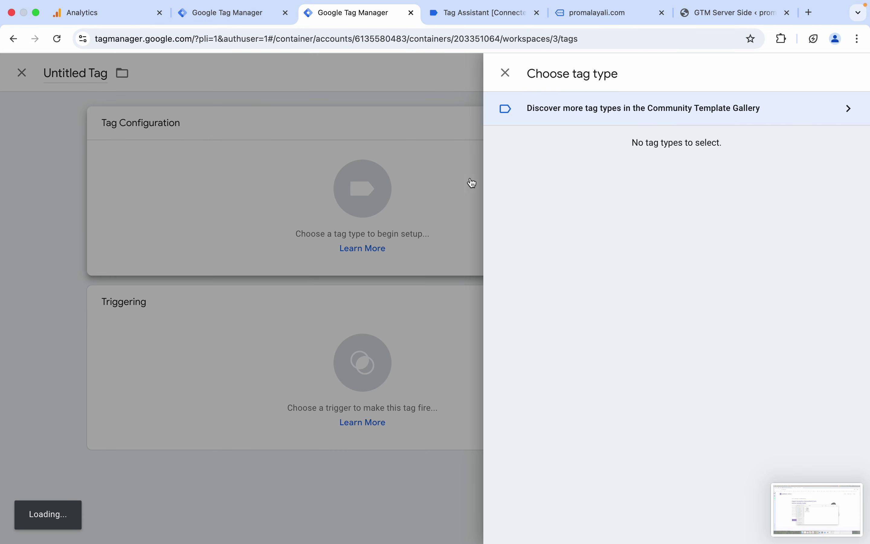
pyautogui.click(587, 184)
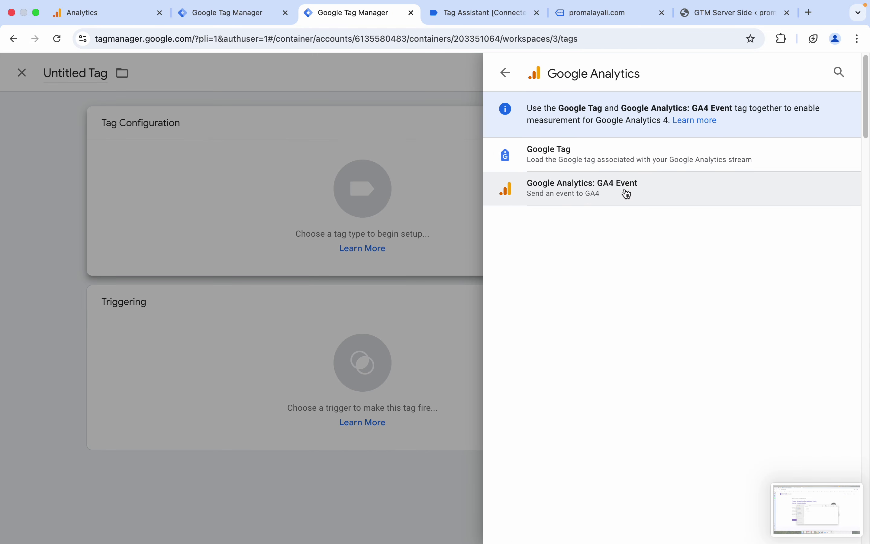
pyautogui.moveTo(627, 194); pyautogui.dragTo(561, 161)
pyautogui.click(561, 161)
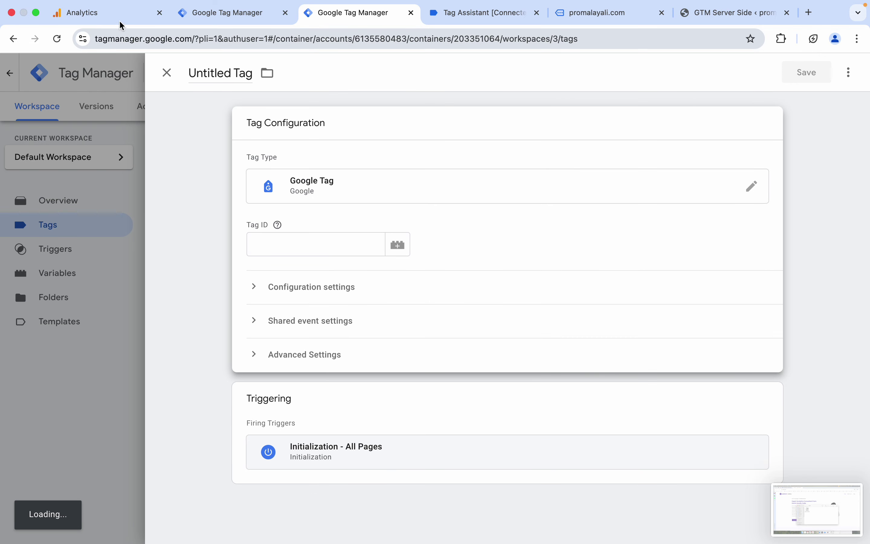
# Copy the measurement ID G-2E3H79NF1M from the Example Site data stream in Analytics into the Google Tag's Tag ID
pyautogui.click(93, 13)
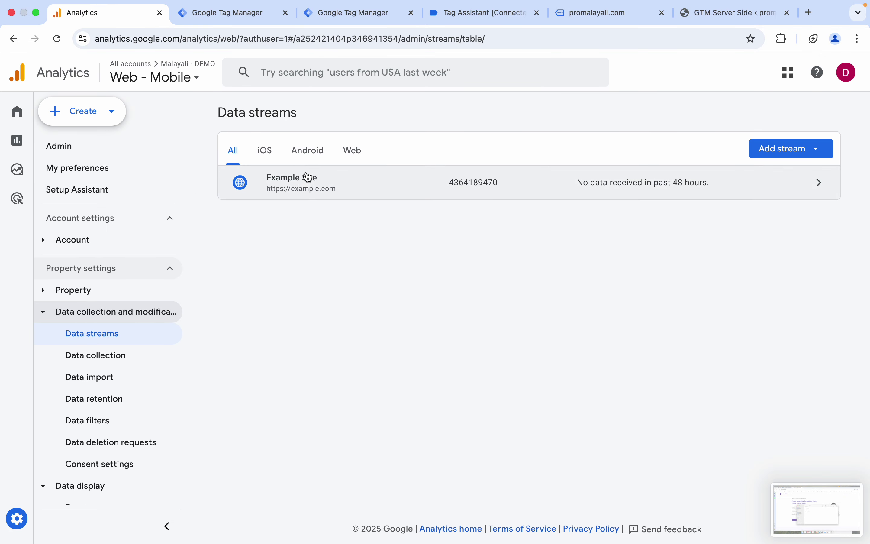
pyautogui.click(344, 189)
pyautogui.click(754, 230)
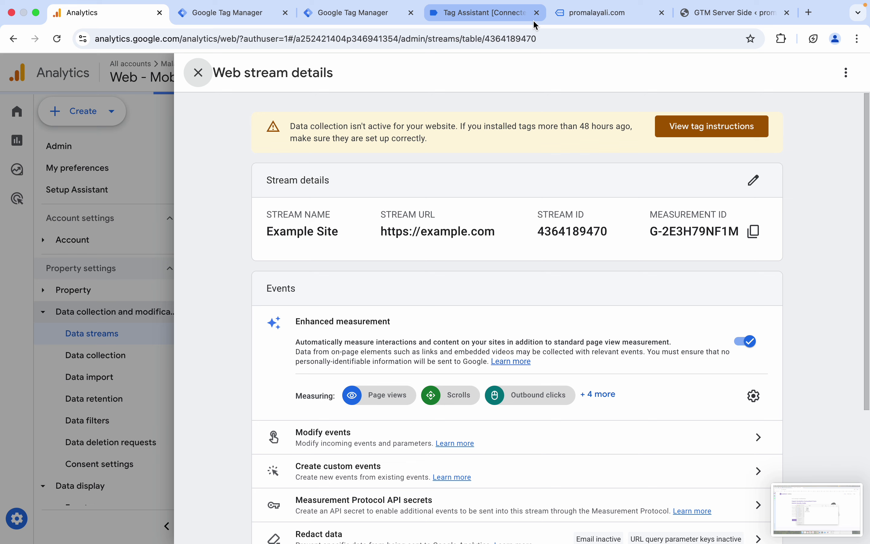
pyautogui.click(344, 17)
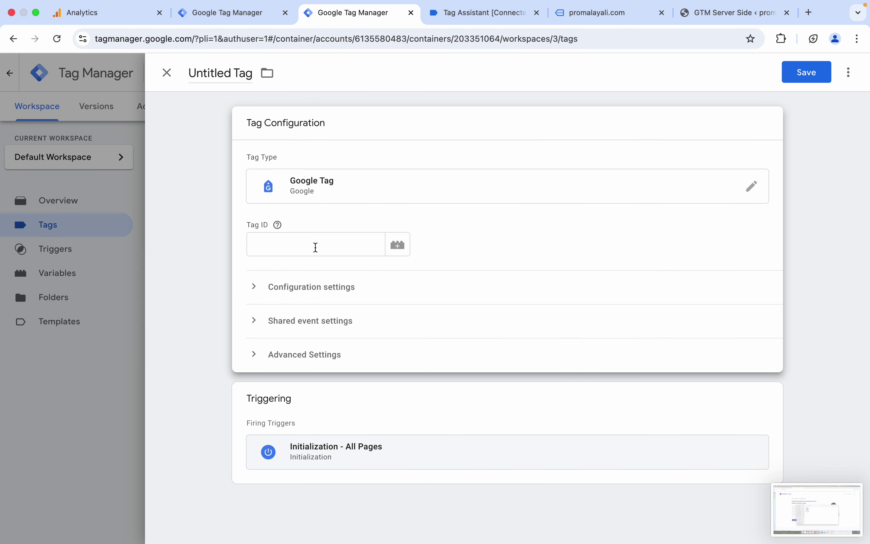
pyautogui.click(316, 248)
pyautogui.press('super+v')
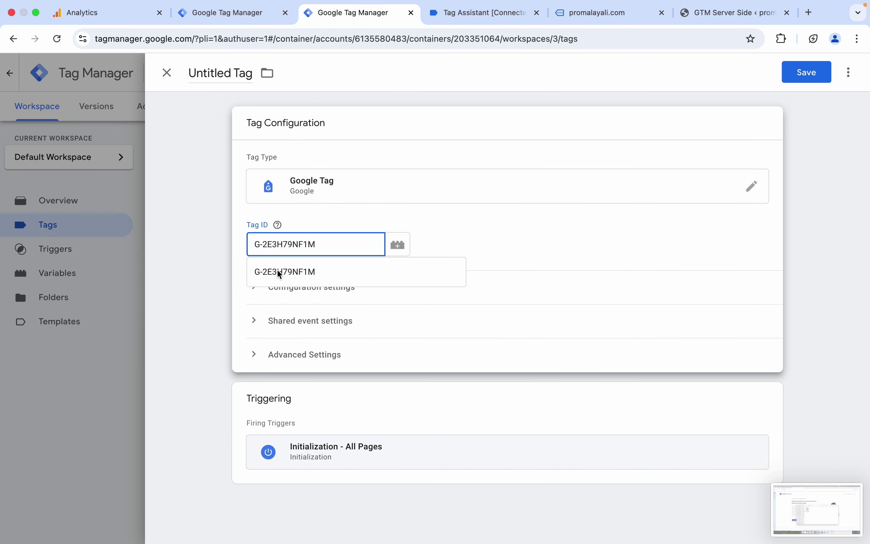
pyautogui.click(217, 284)
pyautogui.click(350, 235)
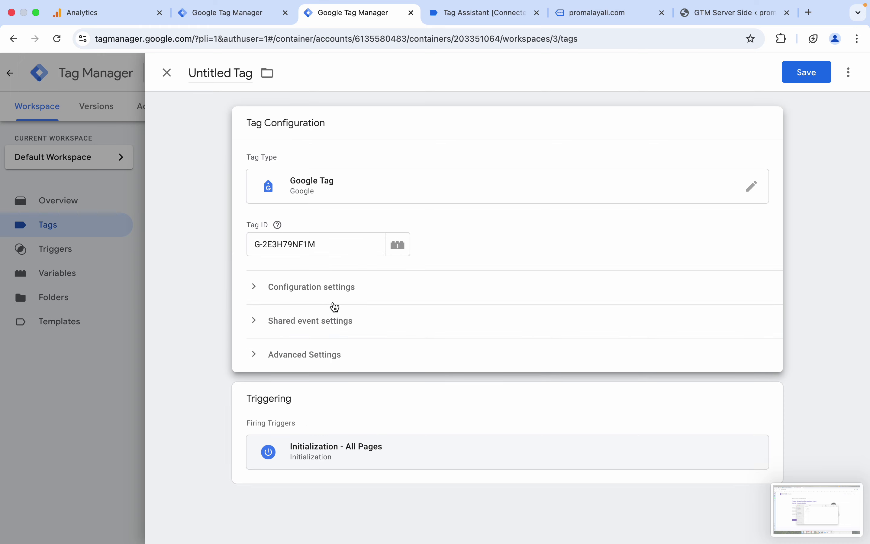
# Add the configuration parameter send_page_view with the value true to the Google Tag
pyautogui.click(357, 299)
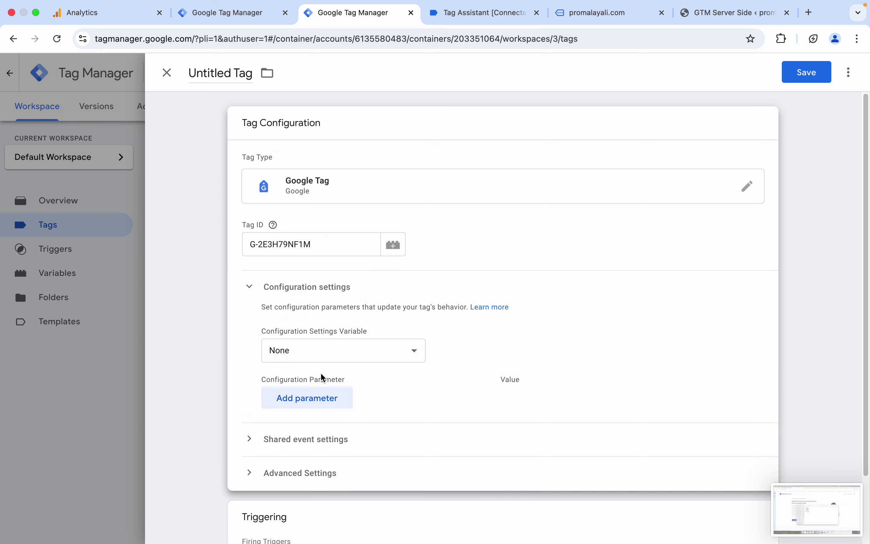
pyautogui.click(312, 396)
pyautogui.click(301, 409)
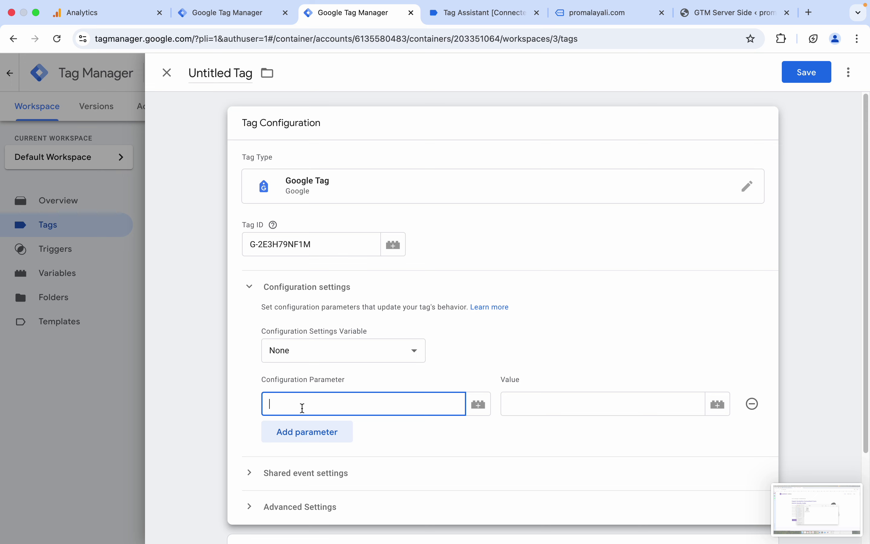
pyautogui.write('se')
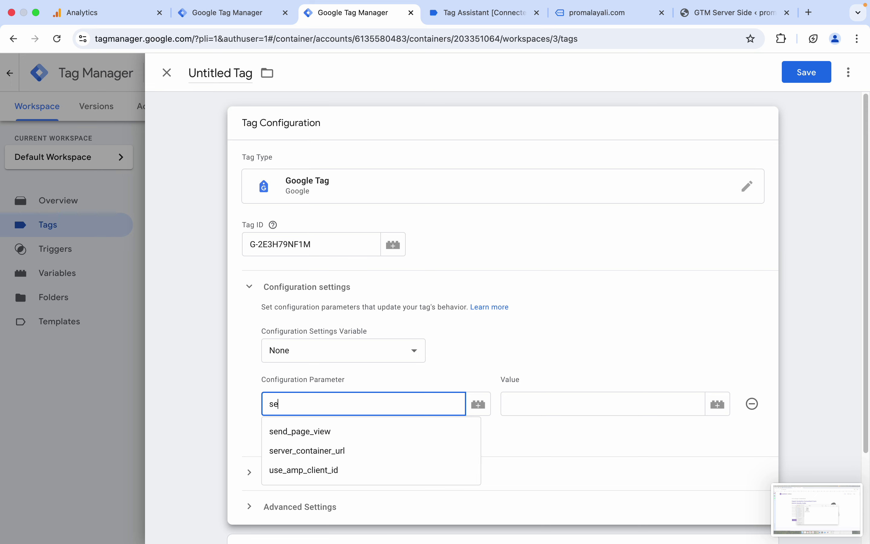
pyautogui.click(324, 432)
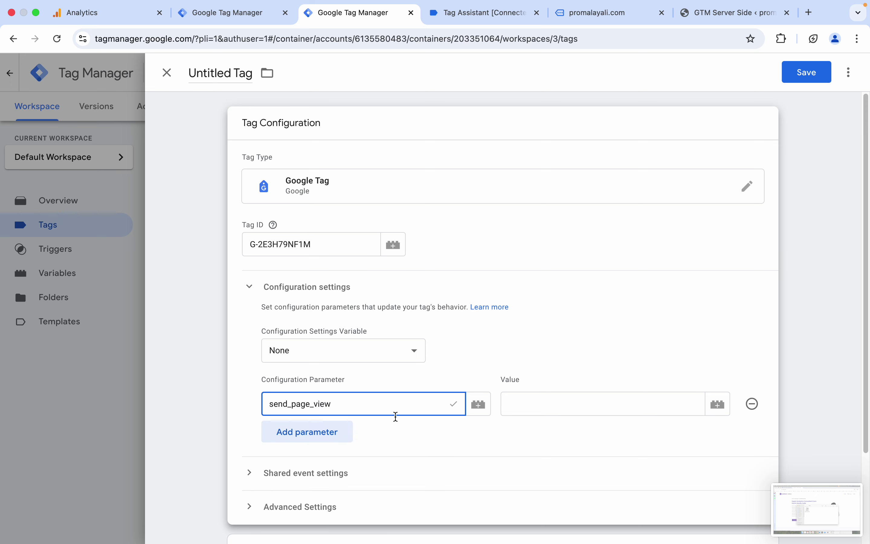
pyautogui.click(548, 402)
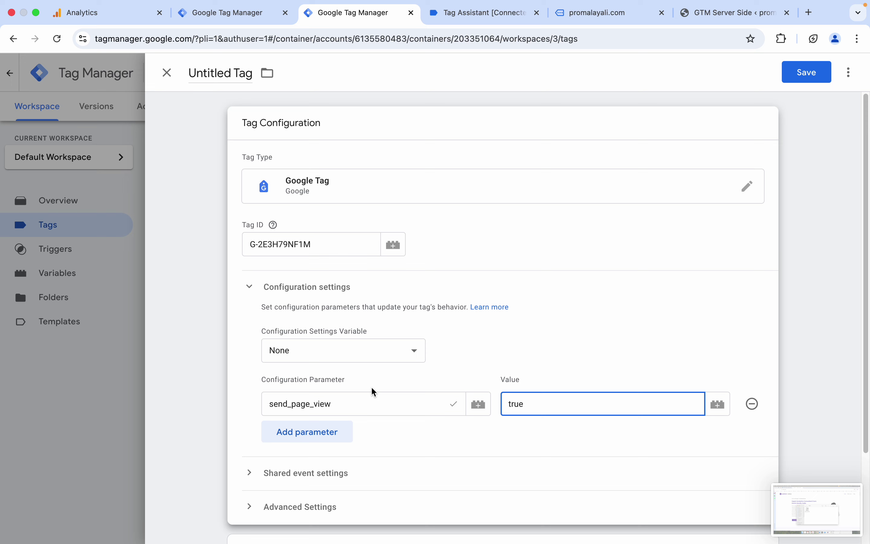
pyautogui.click(519, 378)
pyautogui.click(323, 430)
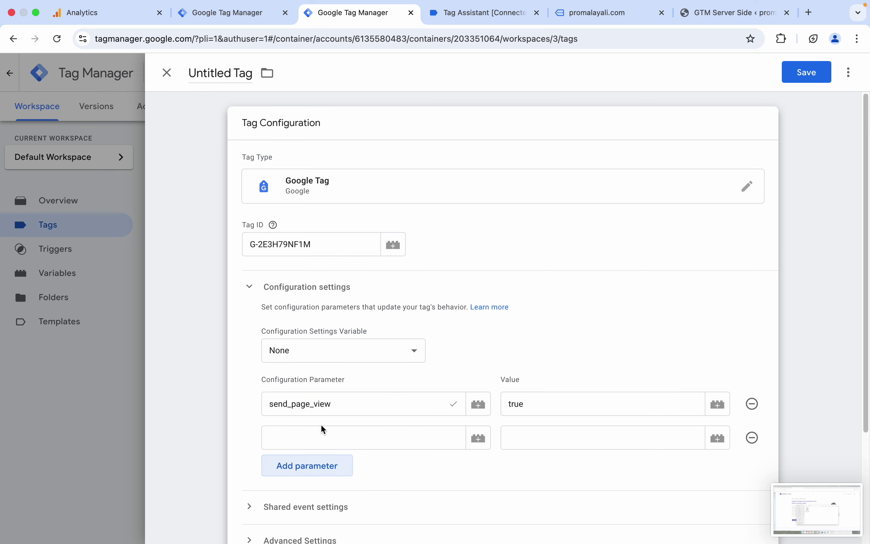
pyautogui.click(310, 440)
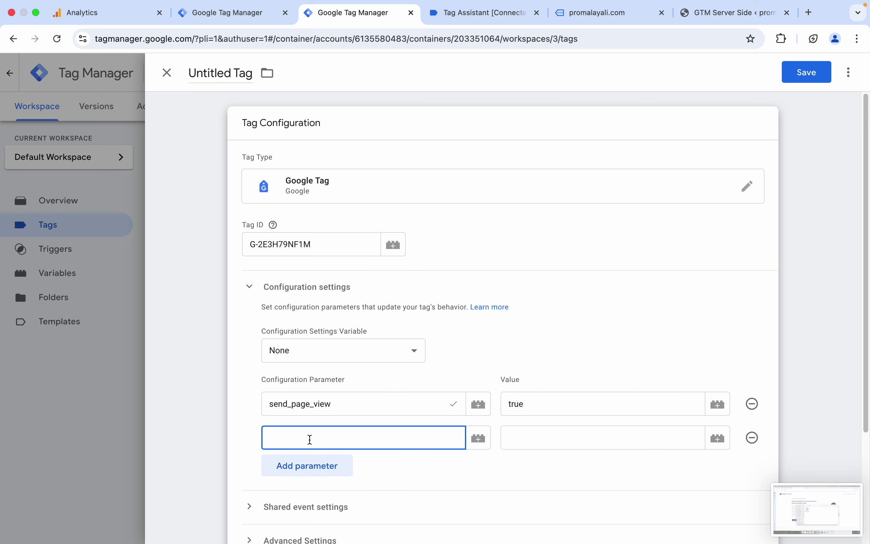
pyautogui.write('ur')
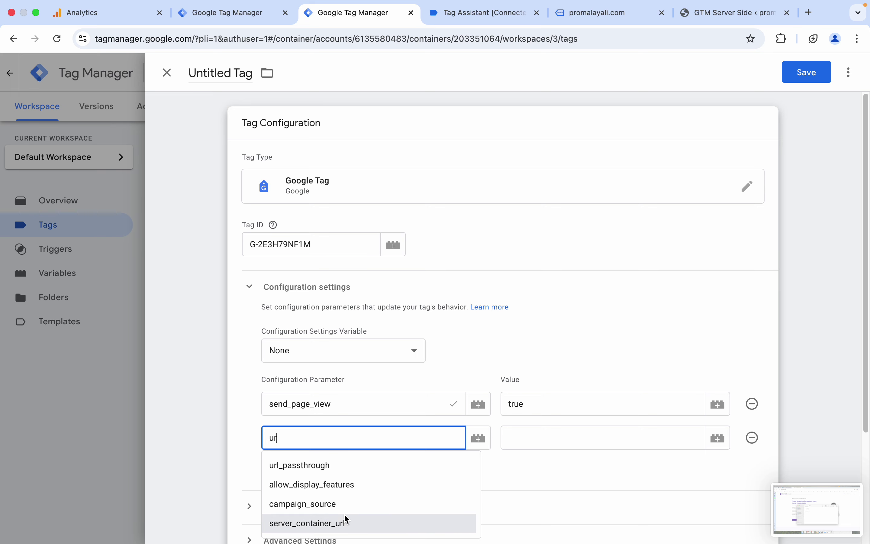
pyautogui.click(343, 522)
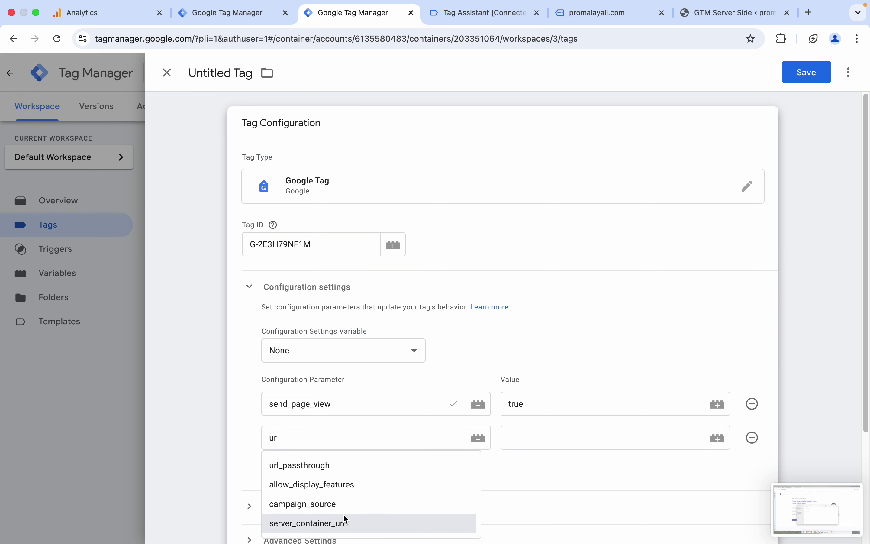
pyautogui.click(526, 432)
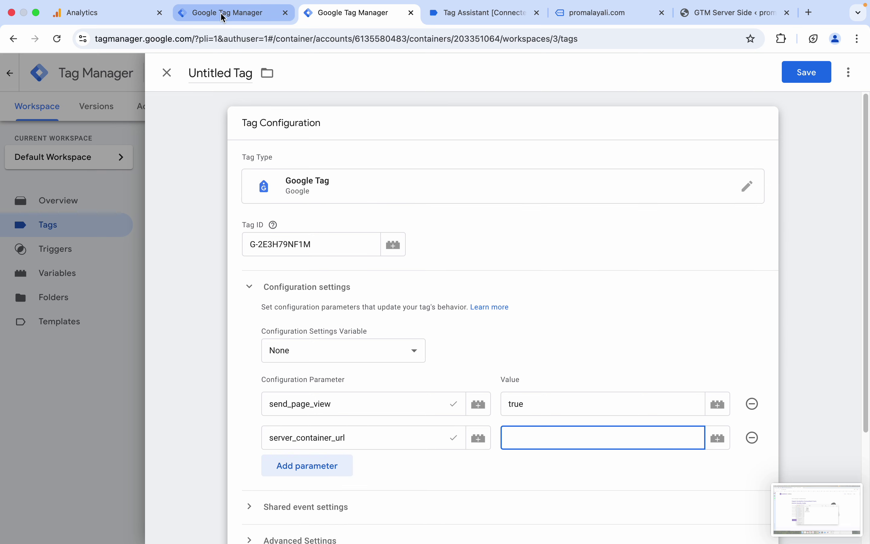
pyautogui.hotkey('ctrl', 'Right')
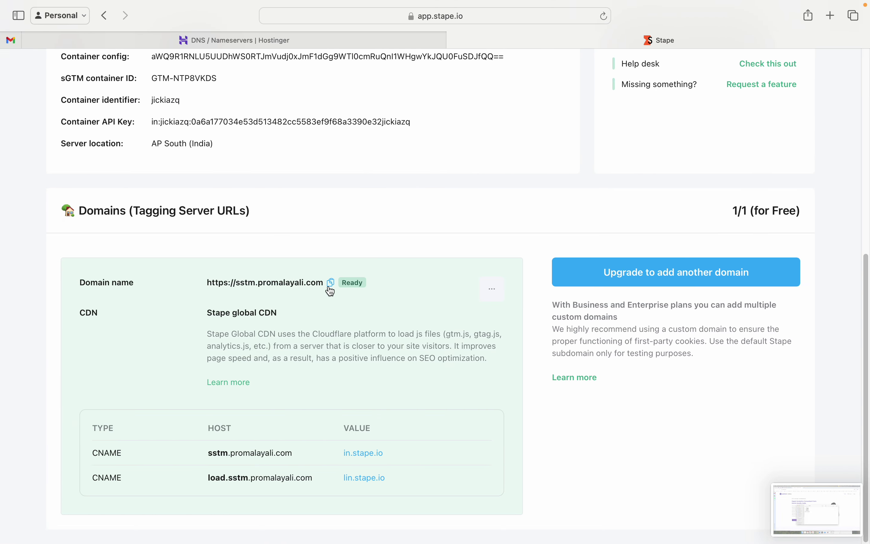
pyautogui.click(331, 287)
pyautogui.hotkey('ctrl', 'Left')
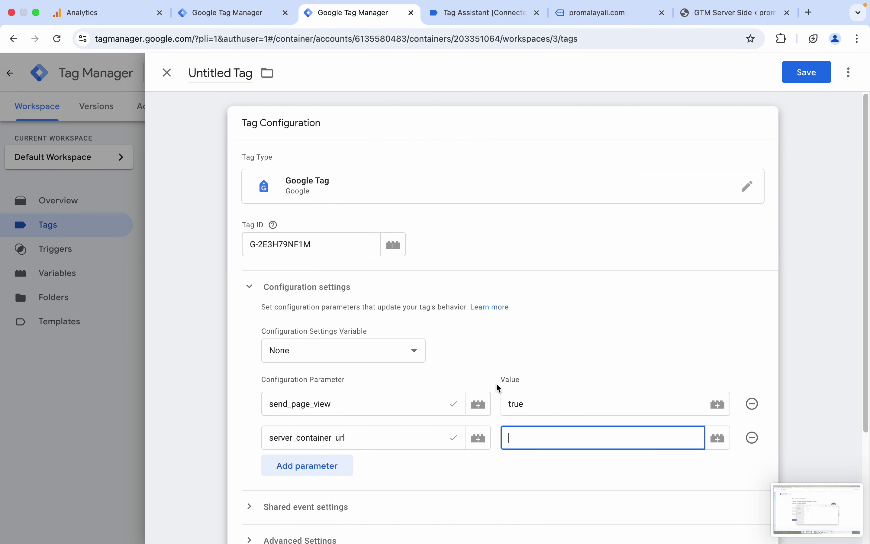
pyautogui.press('super+v')
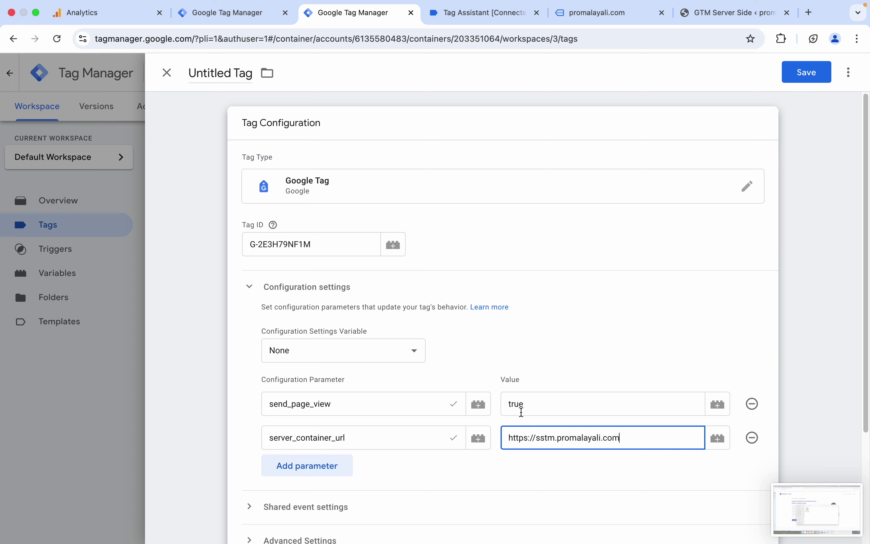
# Name the tag "GA4 - Google Tag" and save it
pyautogui.scroll(-3, 565, 346)
pyautogui.scroll(-1, 521, 356)
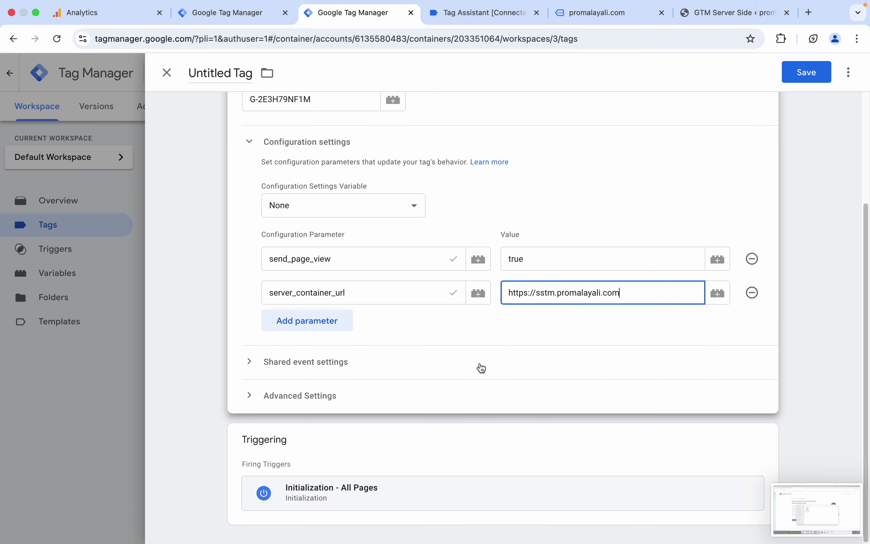
pyautogui.scroll(5, 480, 367)
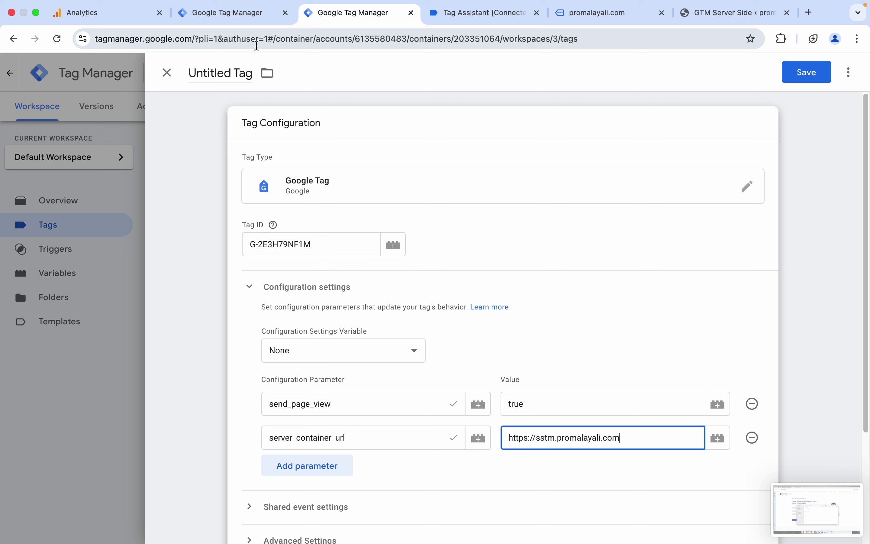
pyautogui.click(219, 76)
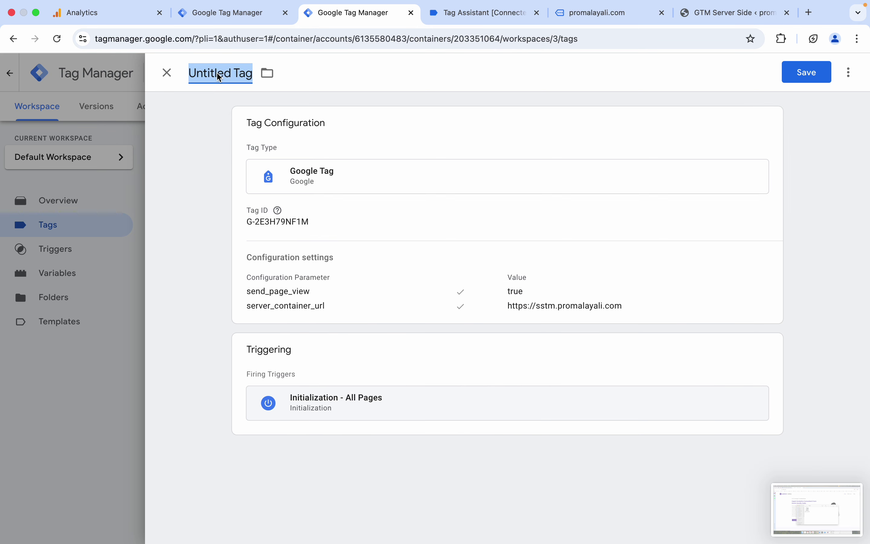
pyautogui.write('Go')
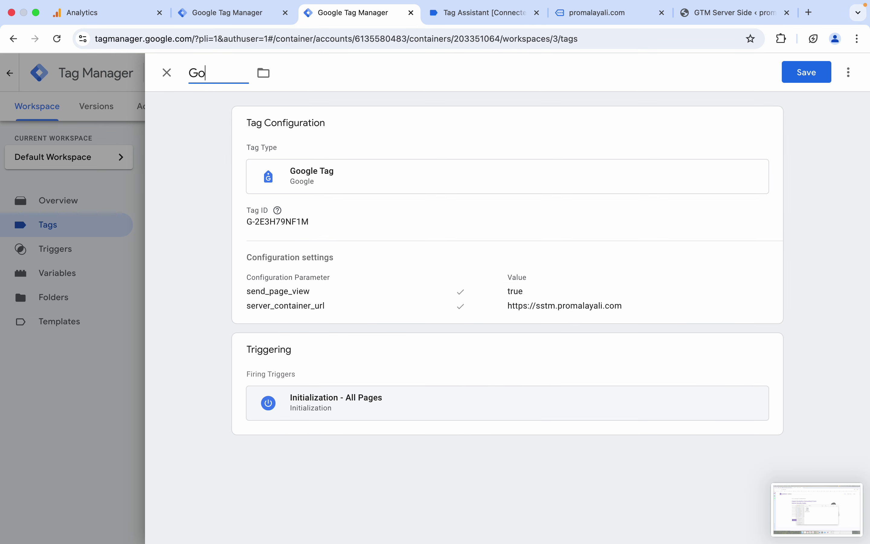
pyautogui.write('ogle Tag')
pyautogui.write('4')
pyautogui.press('BackSpace')
pyautogui.write('GA4 -')
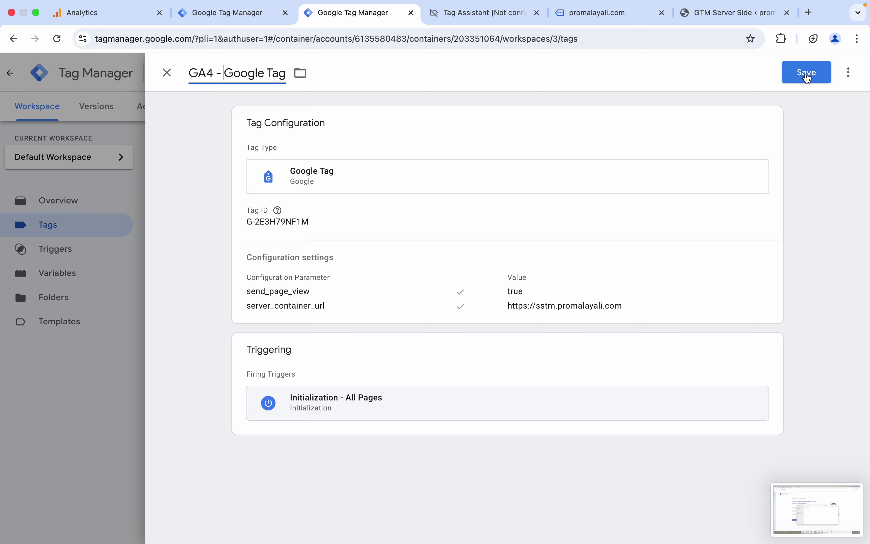
pyautogui.click(809, 77)
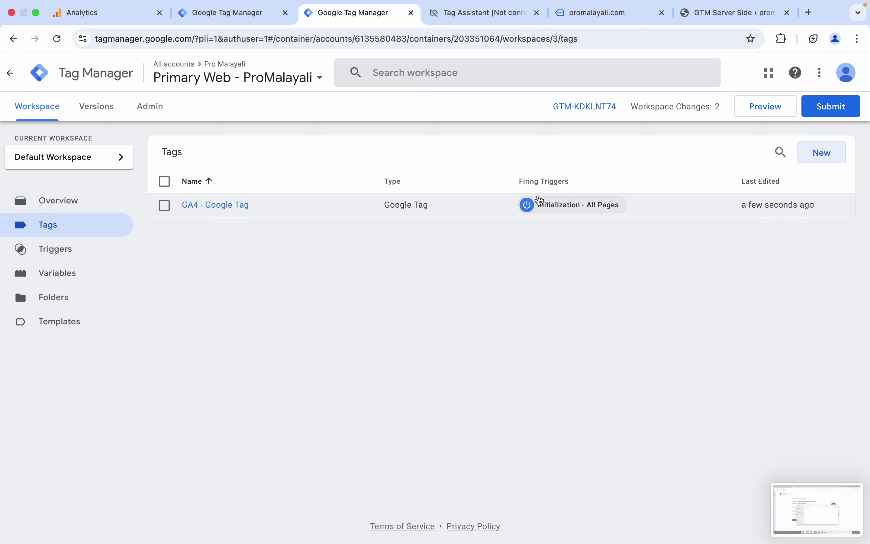
# Preview the web container on the site and examine the tags fired on the Initialization event in Tag Assistant
pyautogui.click(767, 112)
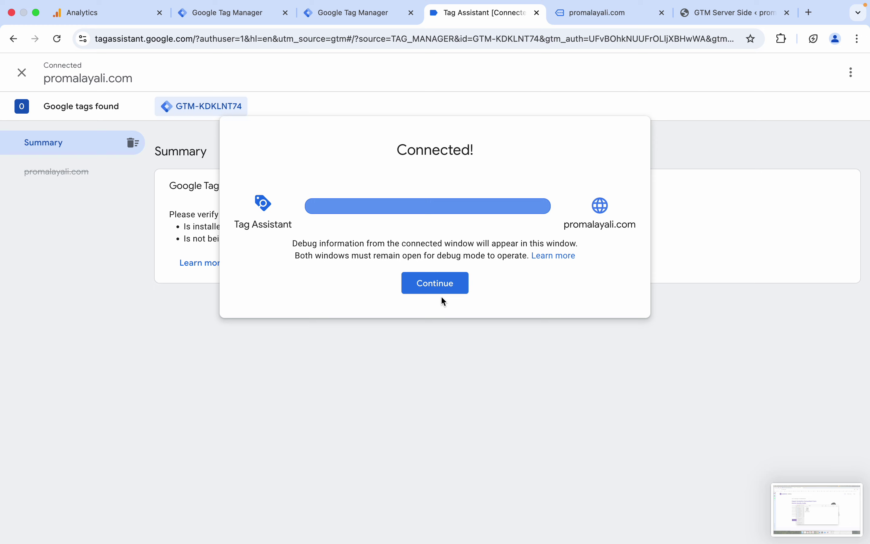
pyautogui.click(440, 287)
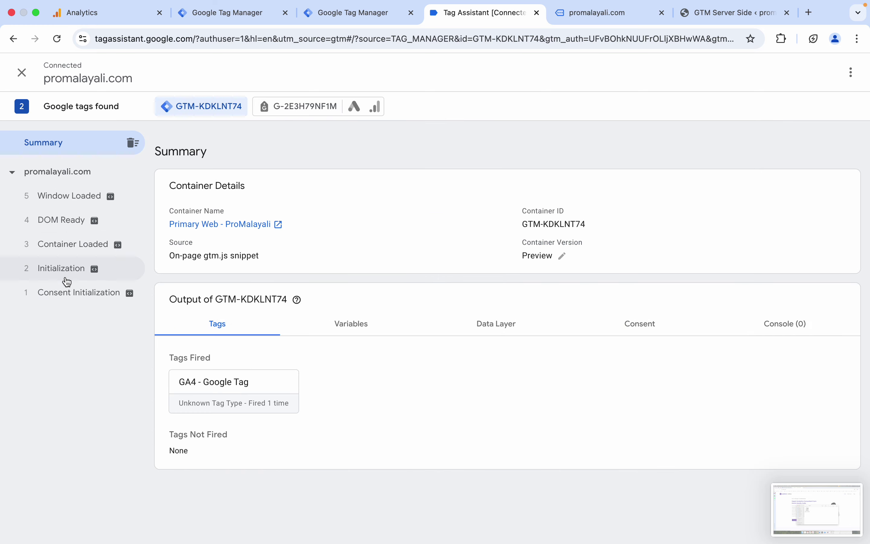
pyautogui.click(67, 282)
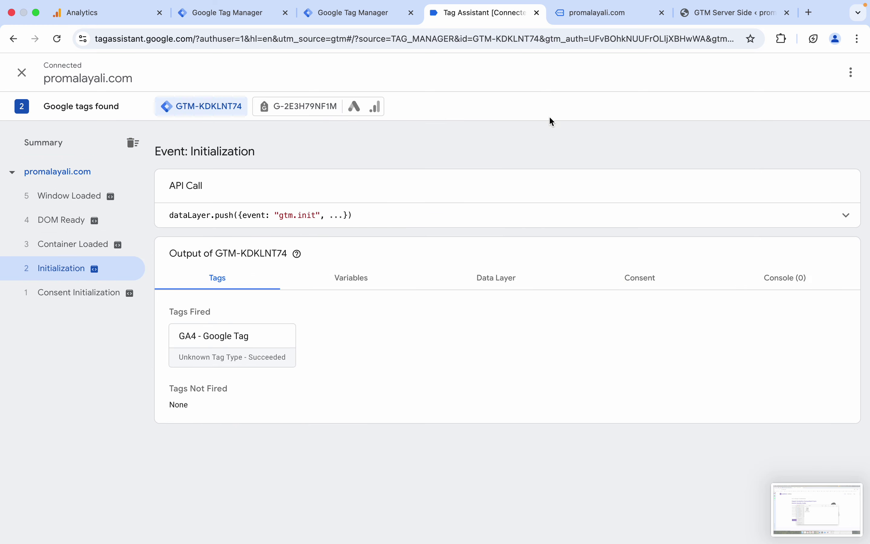
# Start preview mode for the server container, check its Clients list meanwhile, and reload the preview page
pyautogui.click(243, 34)
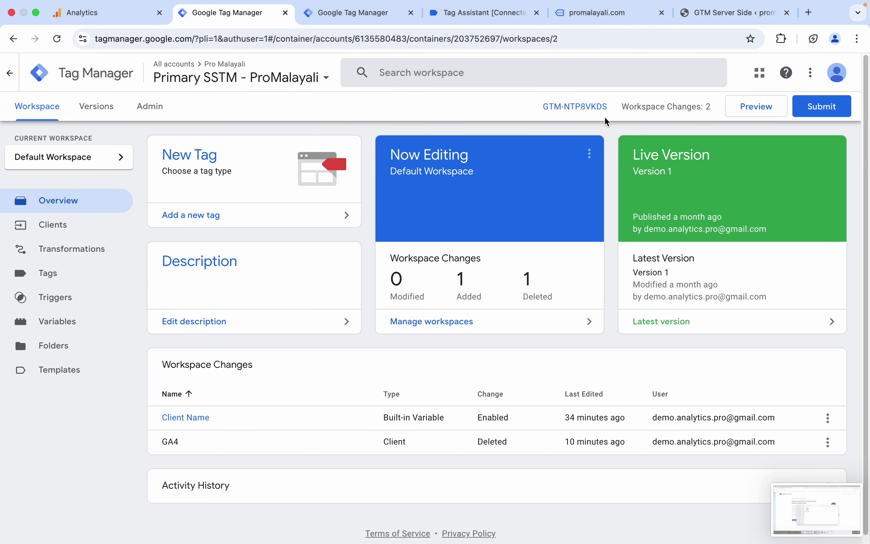
pyautogui.click(773, 108)
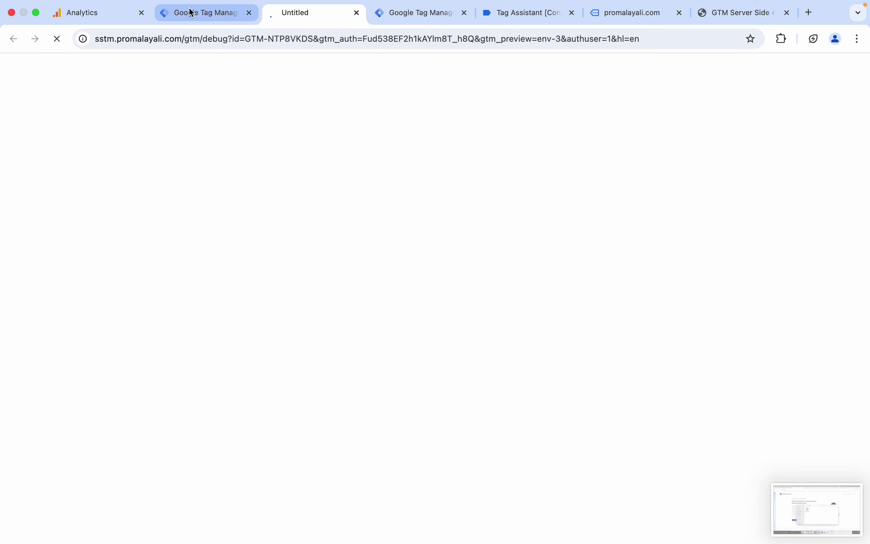
pyautogui.click(190, 12)
pyautogui.click(62, 224)
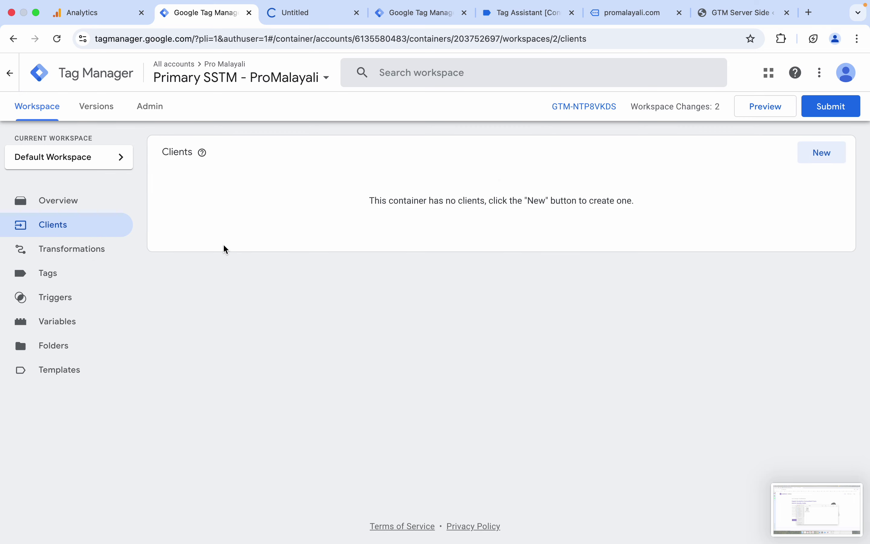
pyautogui.click(307, 14)
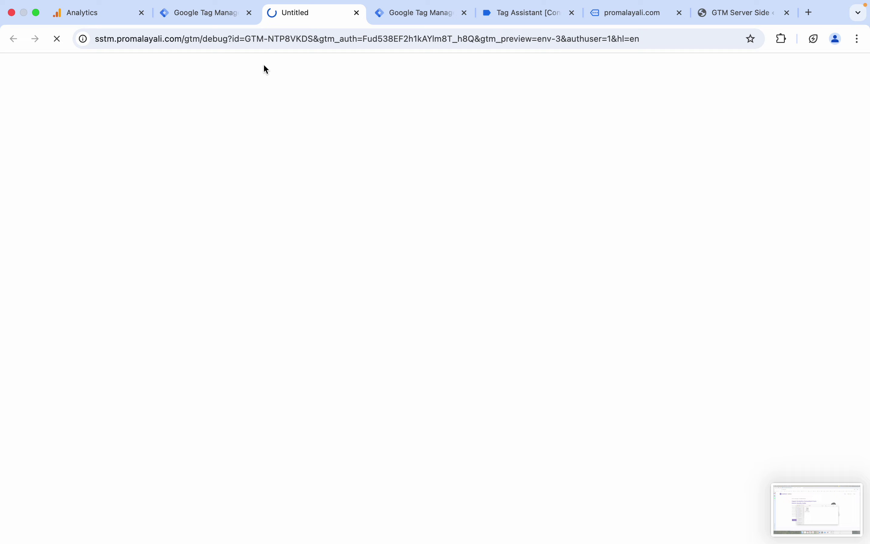
pyautogui.press('super+r')
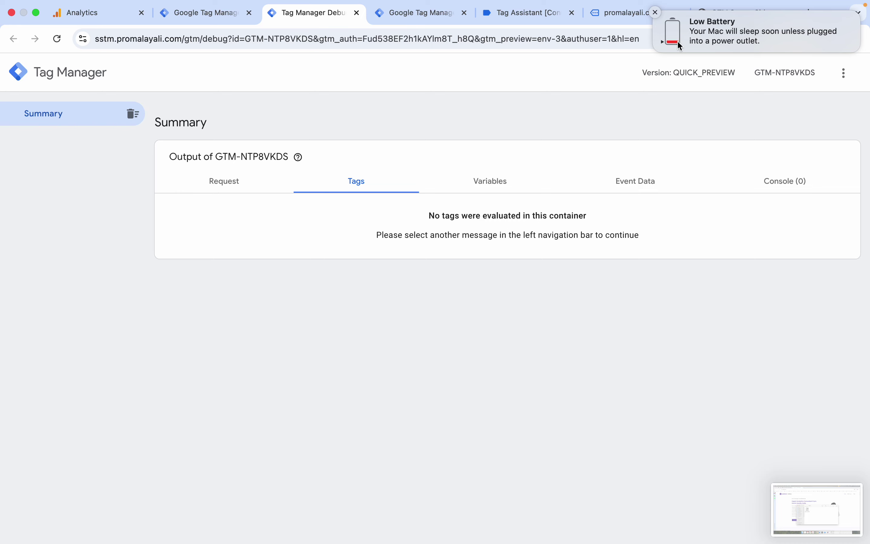
pyautogui.click(685, 8)
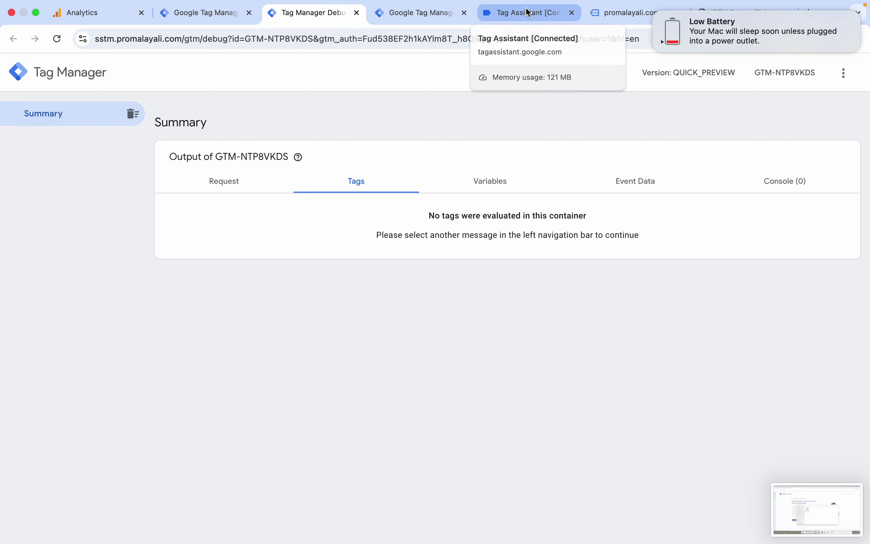
pyautogui.click(490, 14)
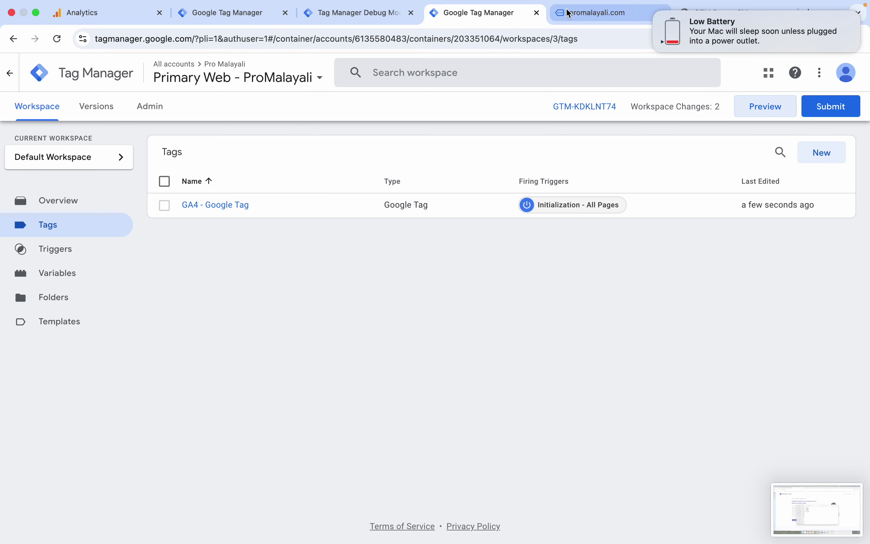
pyautogui.click(757, 108)
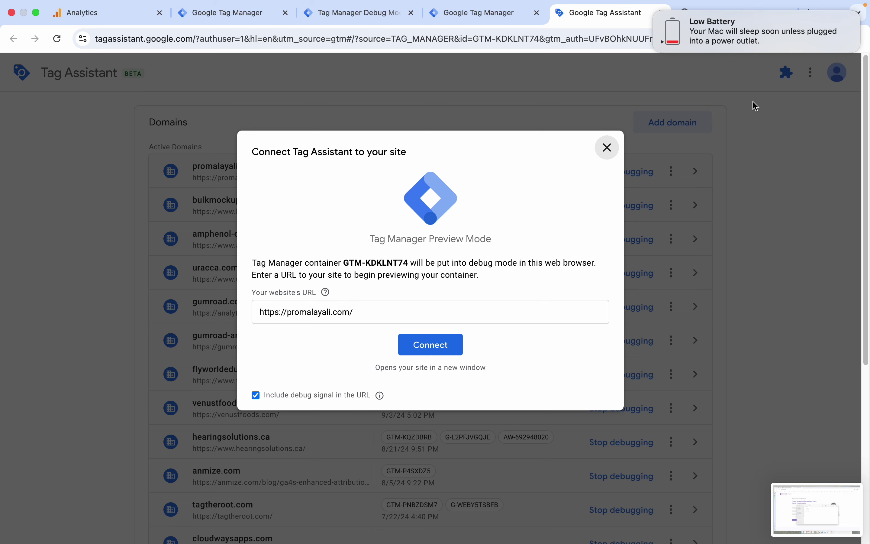
pyautogui.click(414, 343)
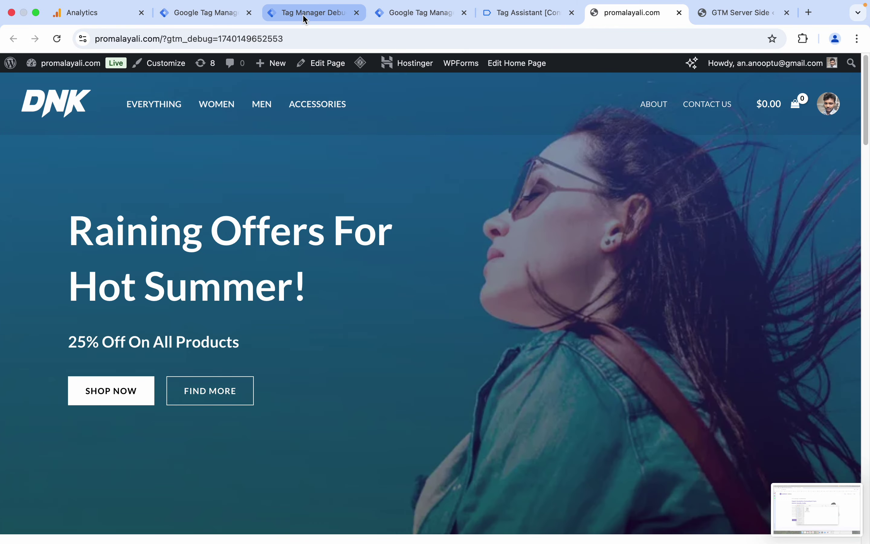
# Examine the client and incoming HTTP request details of the collect request in the server container's debug view
pyautogui.click(305, 14)
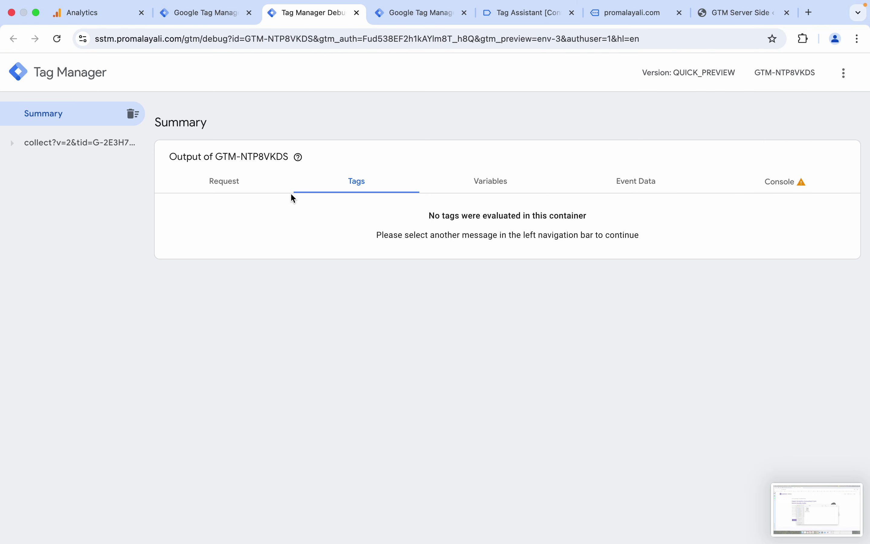
pyautogui.click(59, 149)
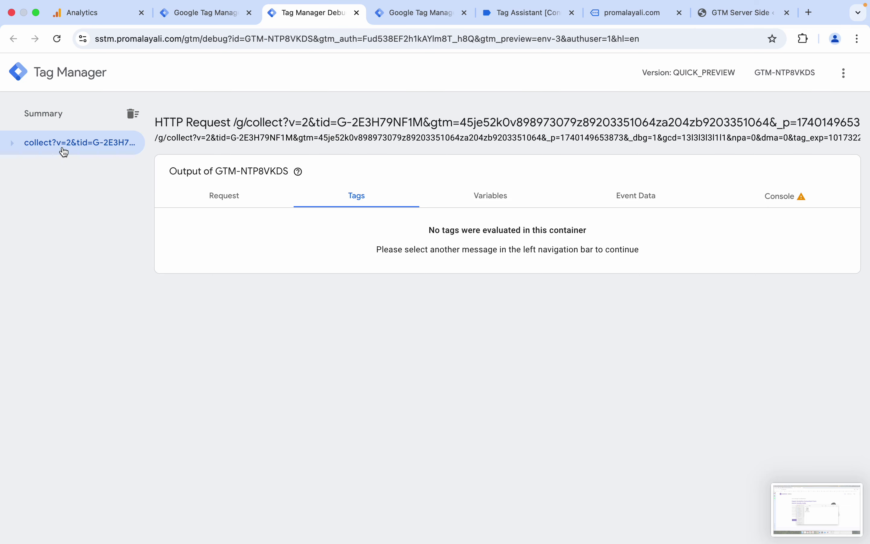
pyautogui.click(224, 196)
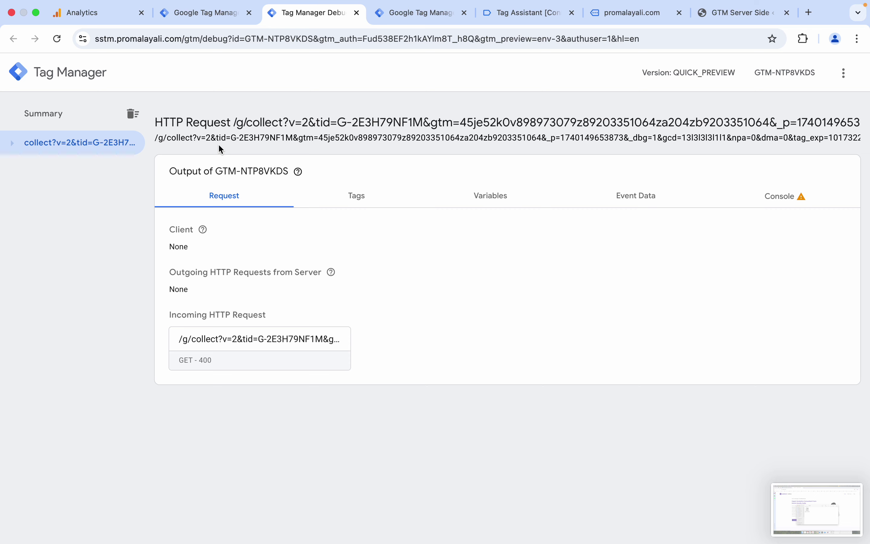
# Start a new client of type Google Analytics: GA4 (Web) in the Primary SSTM - ProMalayali server container
pyautogui.click(200, 13)
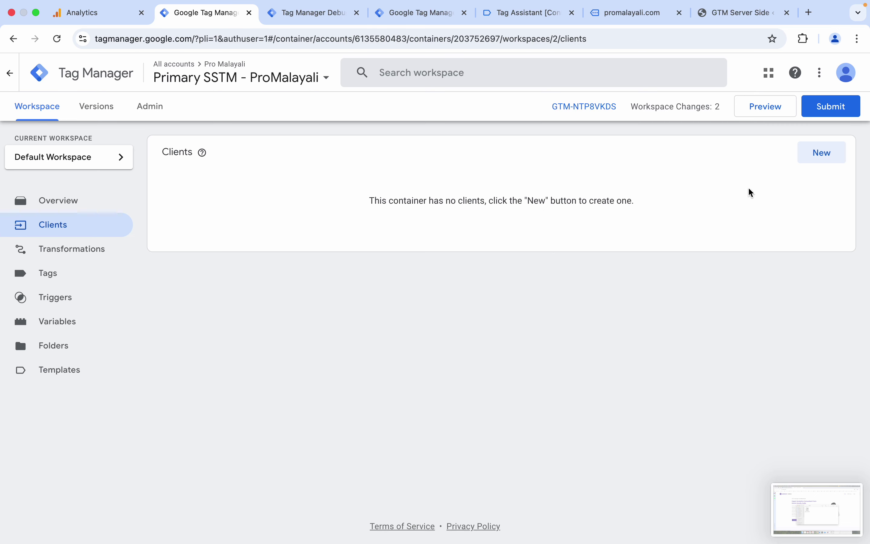
pyautogui.click(828, 162)
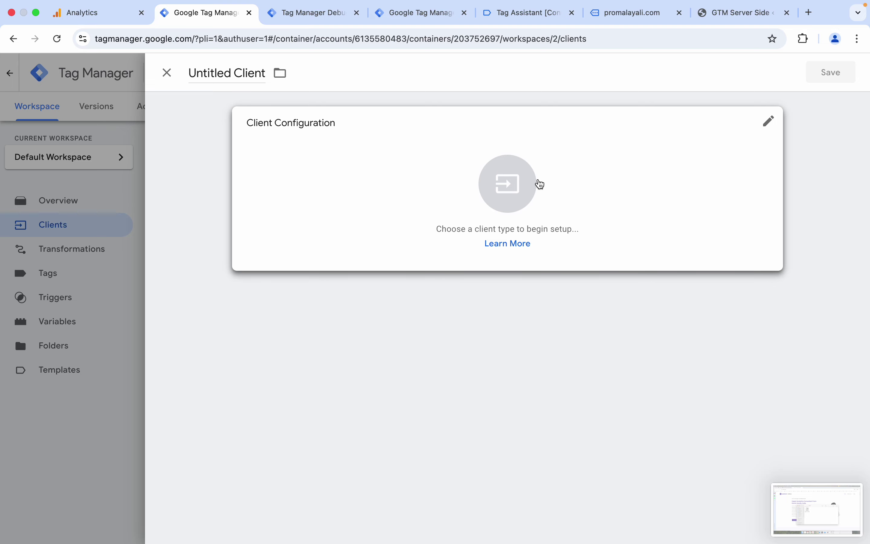
pyautogui.click(541, 184)
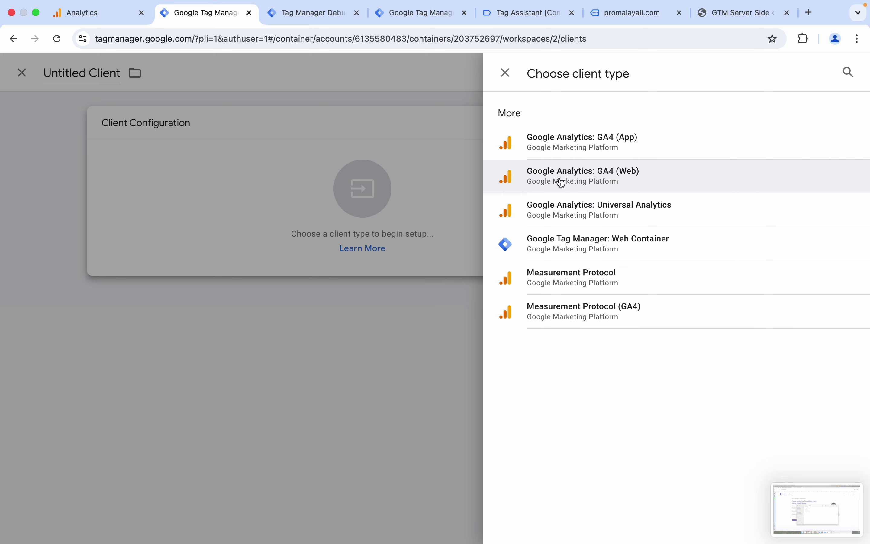
pyautogui.click(588, 181)
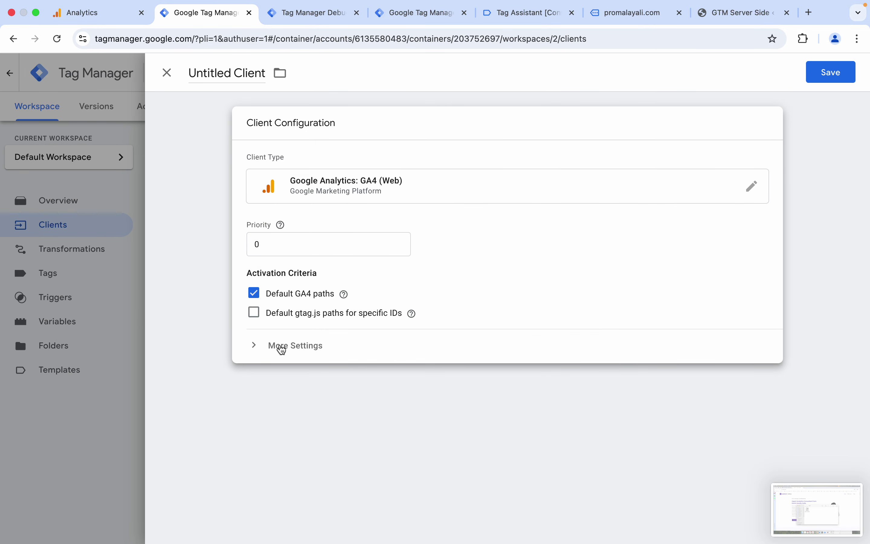
# Expand the client's additional settings, review the server cookie settings, and keep Cookies and Client Identification set to Server Managed
pyautogui.click(281, 344)
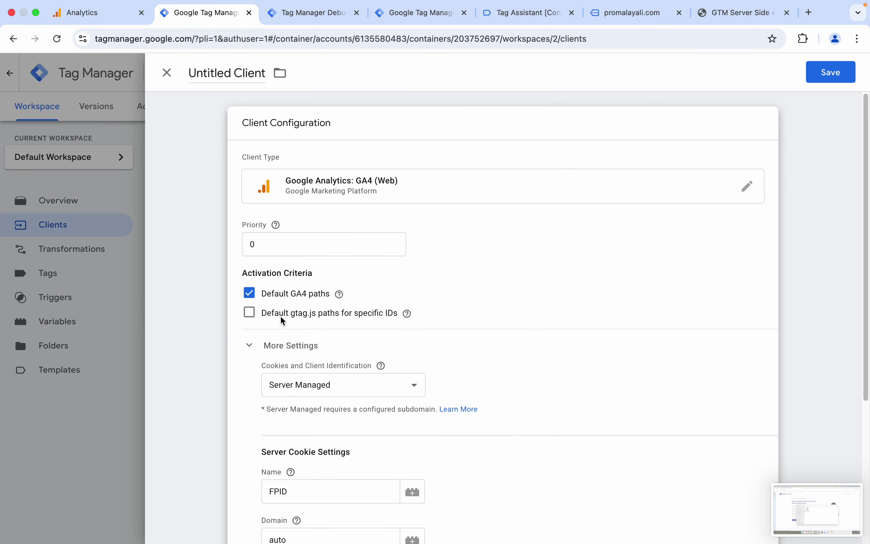
pyautogui.scroll(-2, 305, 324)
pyautogui.scroll(-5, 315, 321)
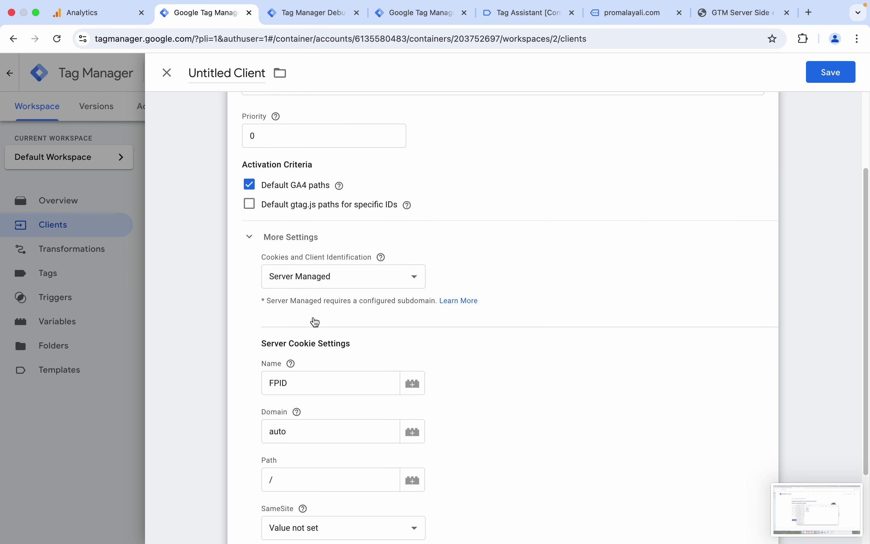
pyautogui.scroll(-3, 394, 288)
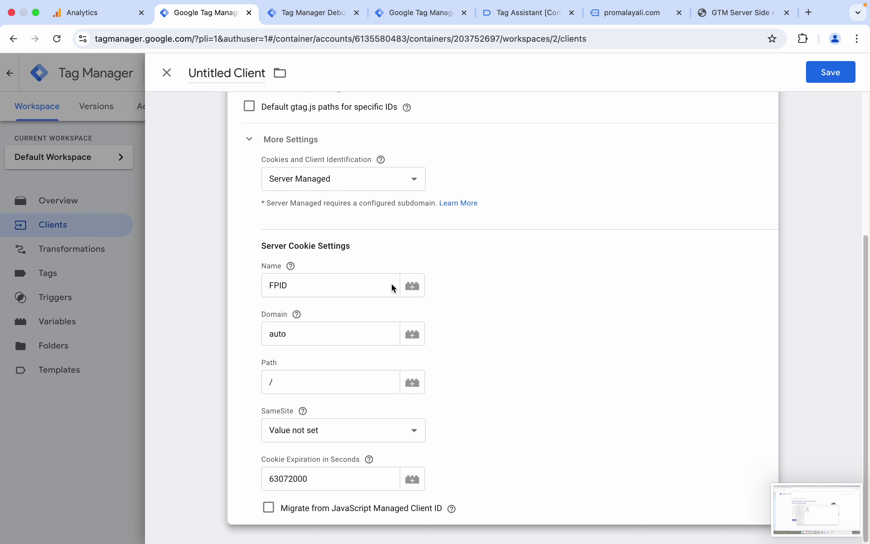
pyautogui.click(330, 179)
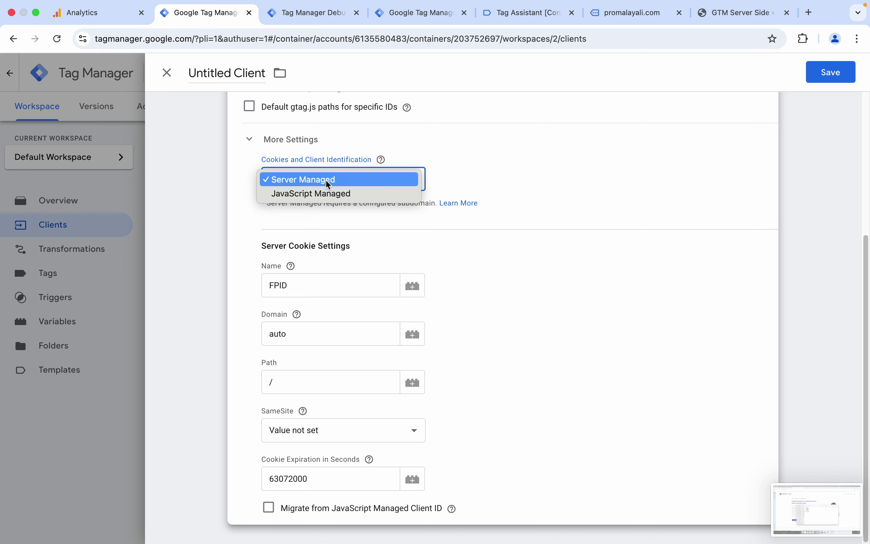
pyautogui.click(329, 182)
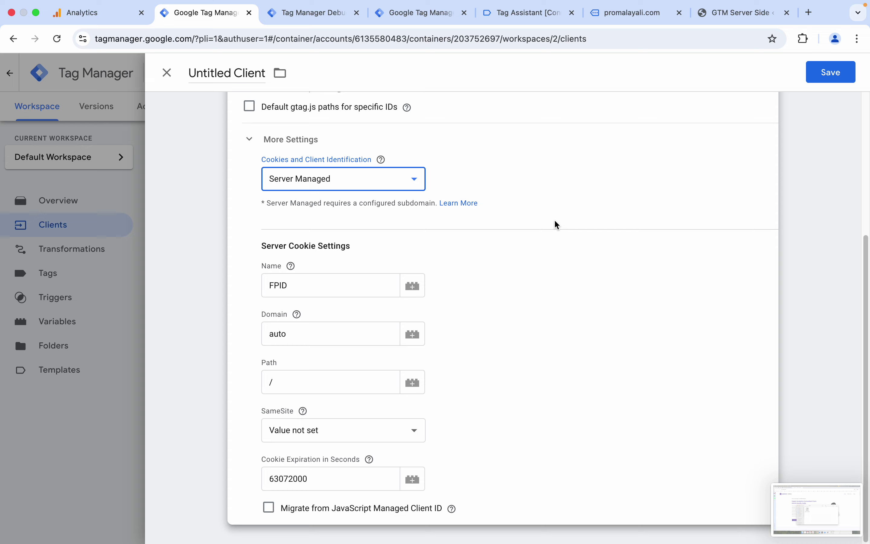
pyautogui.scroll(5, 558, 225)
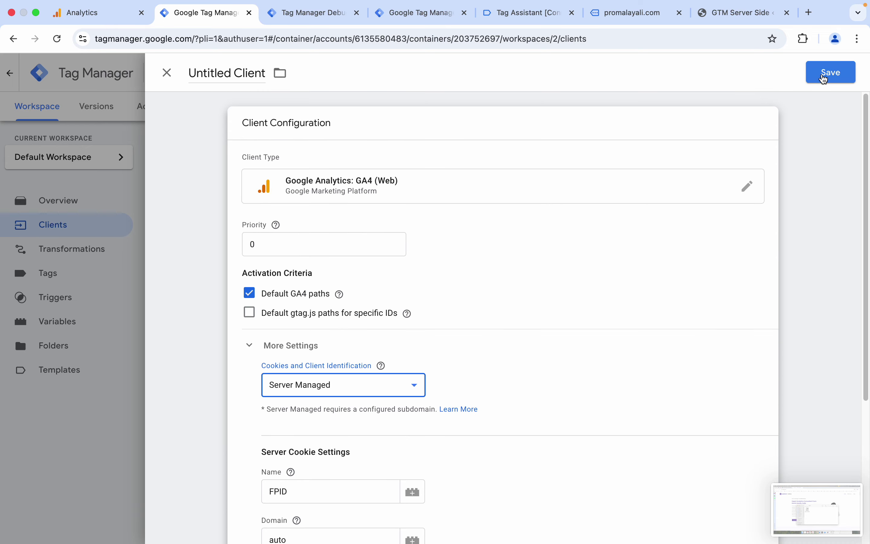
# Save the new client under the name GA4
pyautogui.click(825, 79)
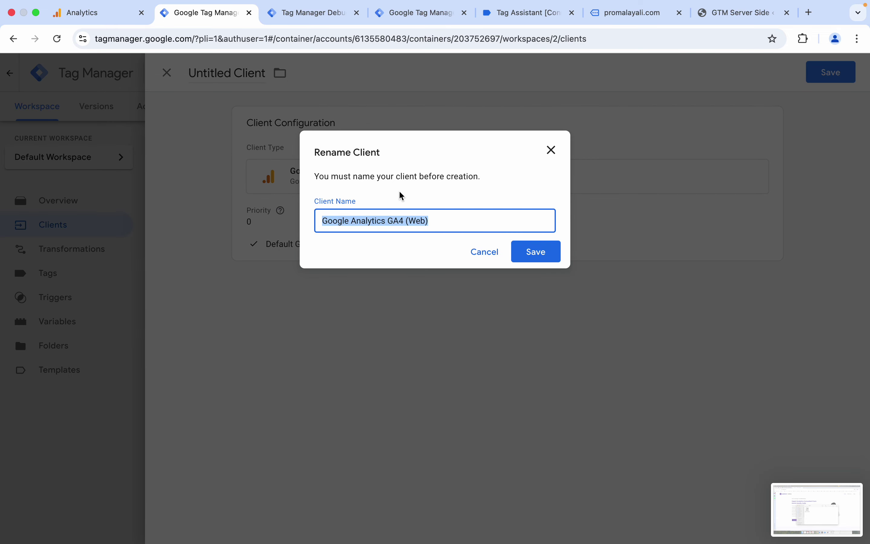
pyautogui.click(396, 220)
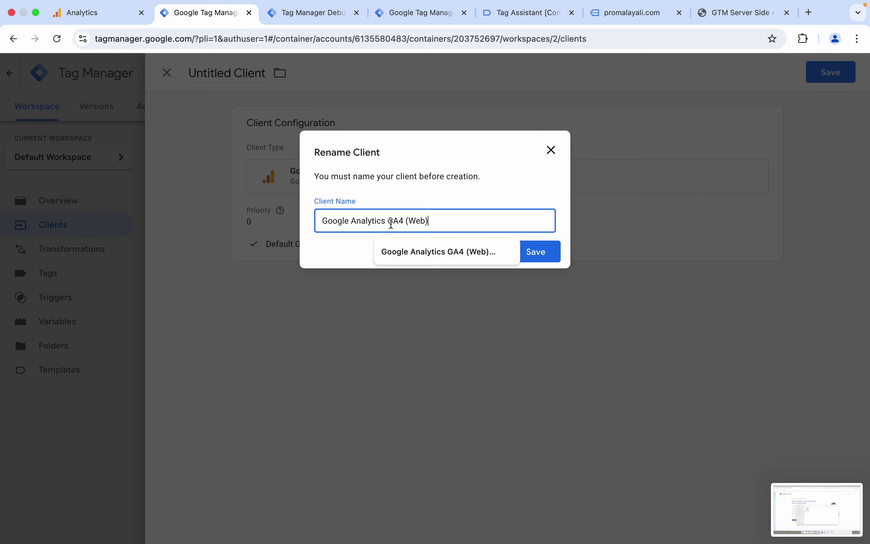
pyautogui.moveTo(388, 220); pyautogui.dragTo(302, 221)
pyautogui.press('BackSpace')
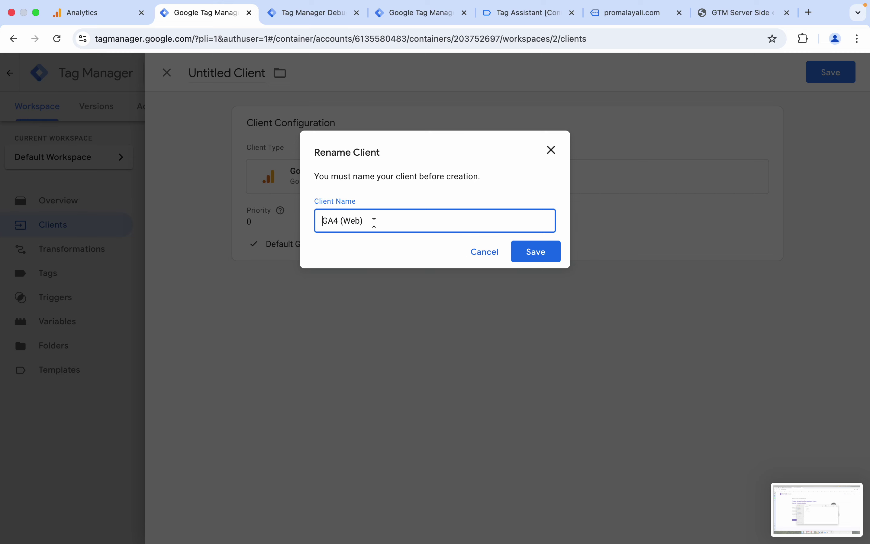
pyautogui.moveTo(364, 220); pyautogui.dragTo(338, 223)
pyautogui.press('BackSpace')
pyautogui.click(540, 253)
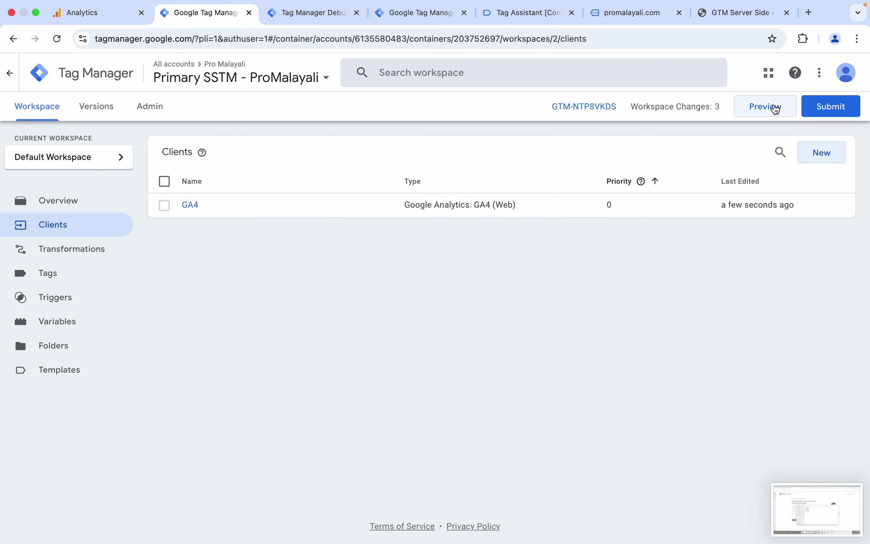
pyautogui.click(776, 108)
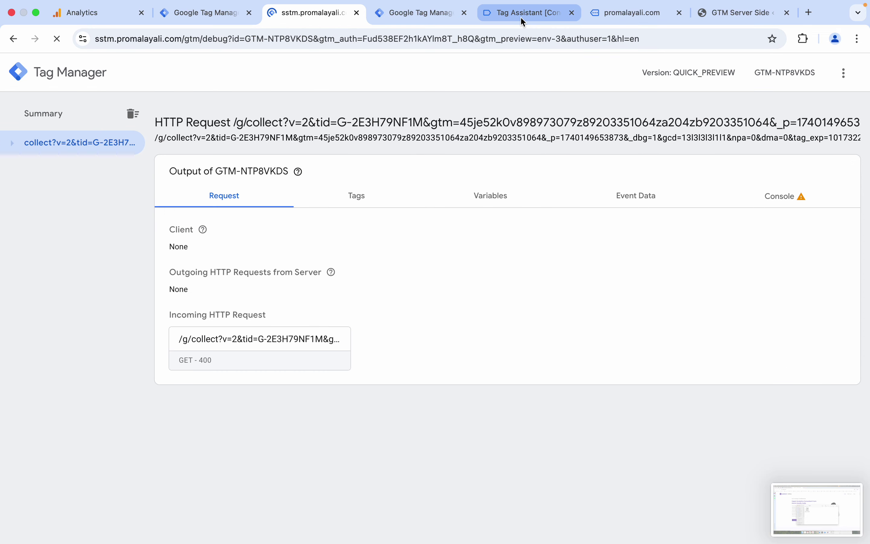
pyautogui.click(523, 18)
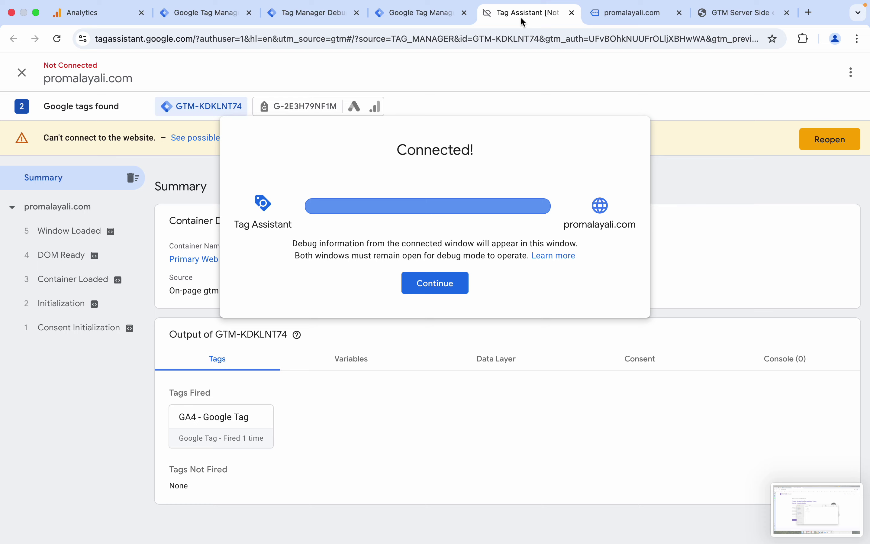
pyautogui.press('super+w')
pyautogui.press('super+w')
pyautogui.click(437, 18)
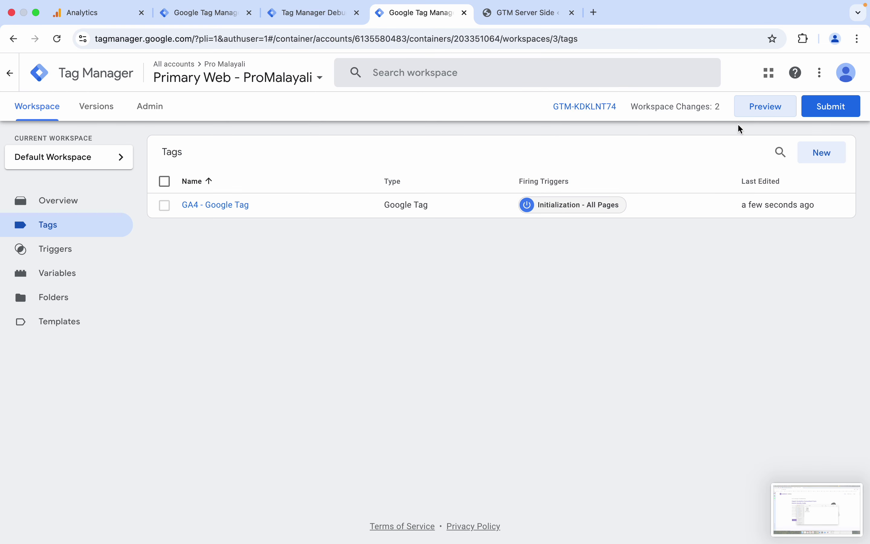
pyautogui.click(769, 107)
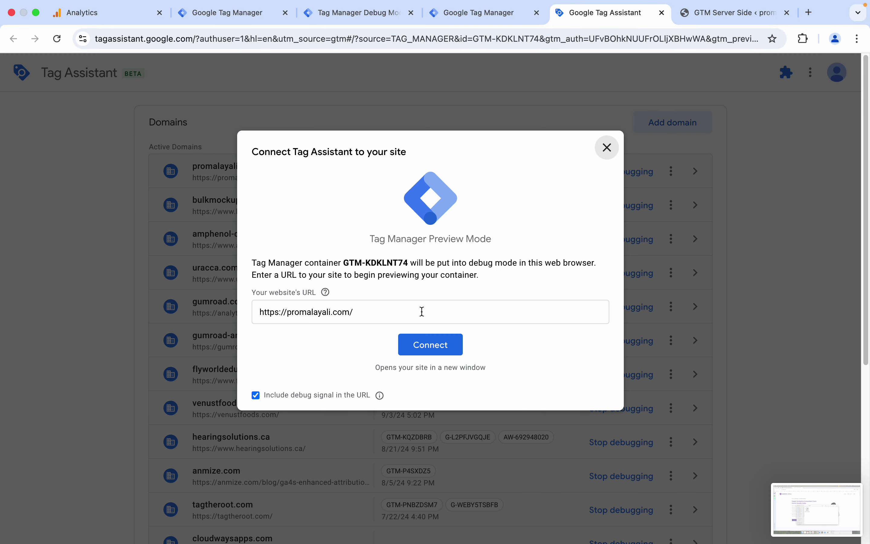
pyautogui.click(437, 346)
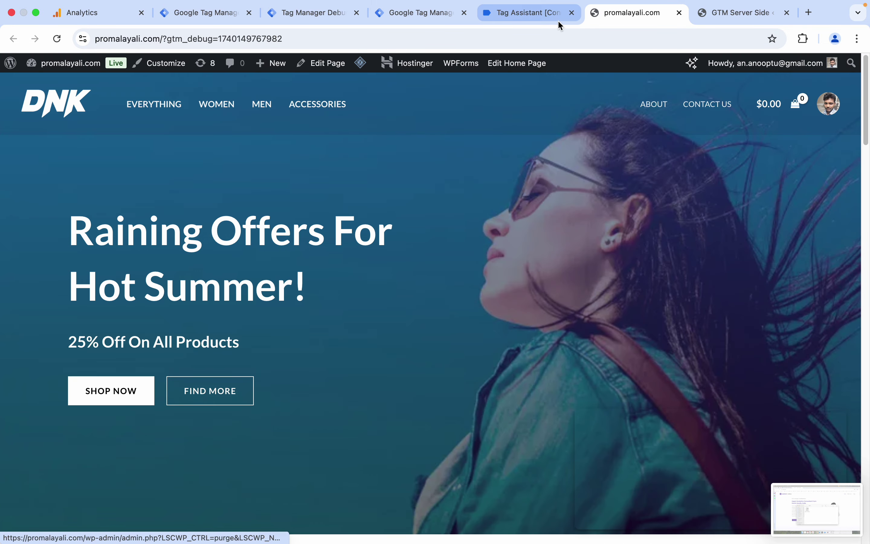
# Examine the tags fired on the Initialization event in the new Tag Assistant session
pyautogui.click(558, 18)
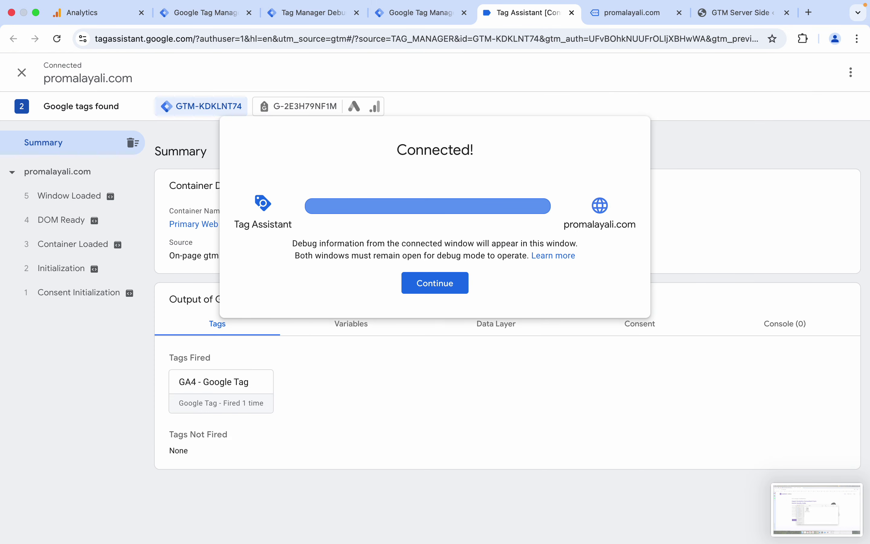
pyautogui.click(91, 269)
pyautogui.click(64, 270)
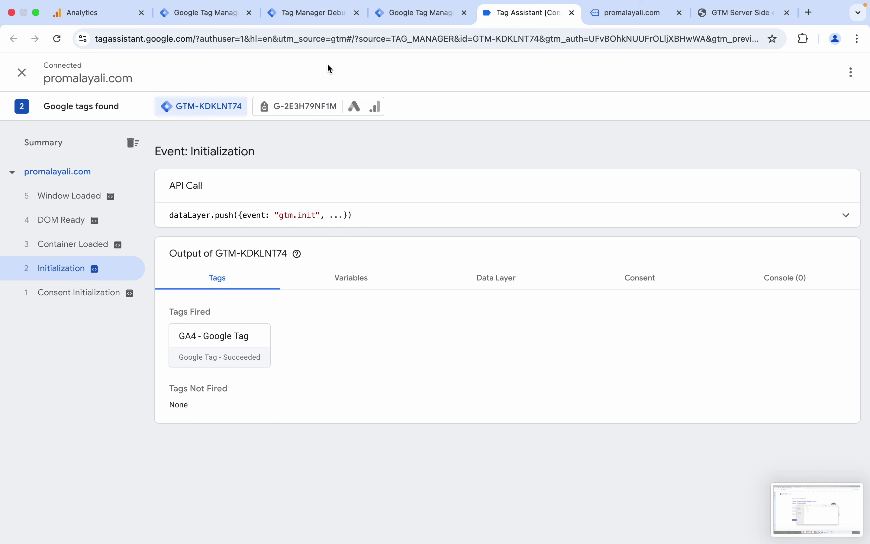
# Examine the client and the incoming HTTP request details of the new collect request in the server container's debug view
pyautogui.click(329, 18)
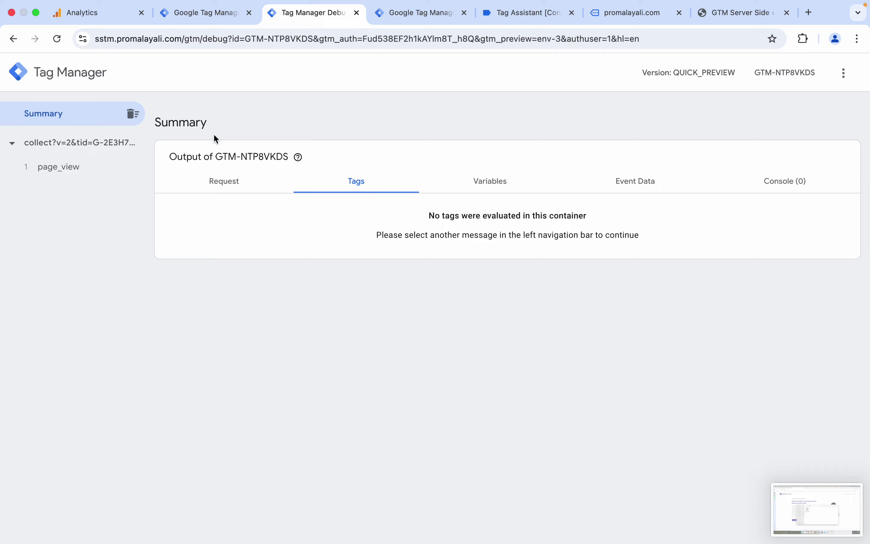
pyautogui.click(101, 145)
pyautogui.click(218, 192)
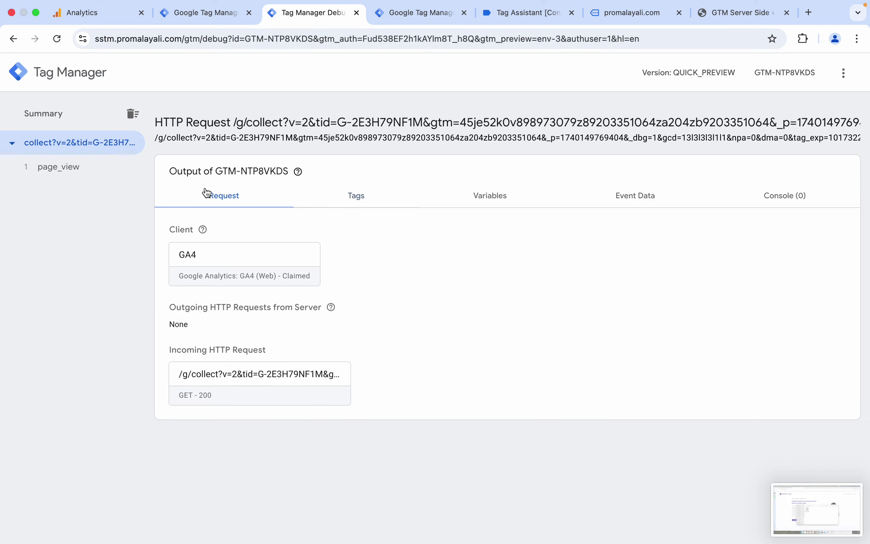
pyautogui.click(225, 376)
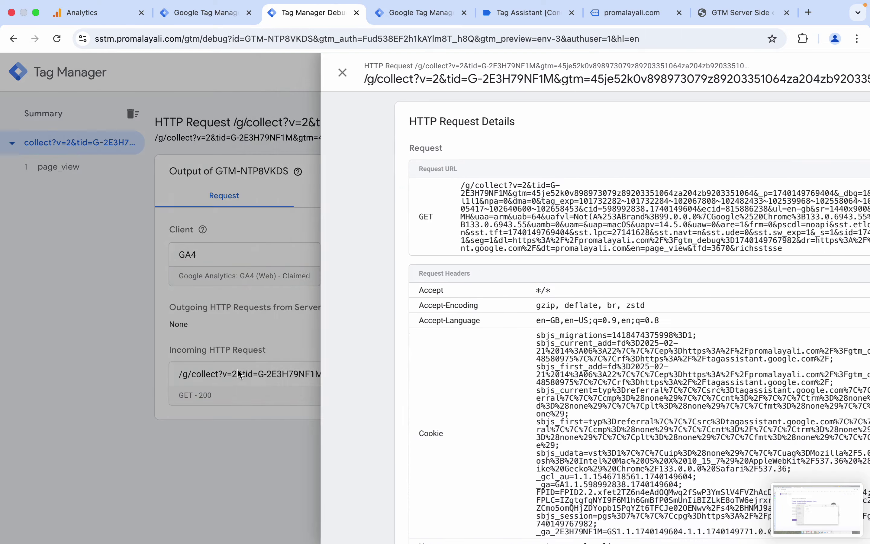
pyautogui.moveTo(285, 186); pyautogui.dragTo(340, 187)
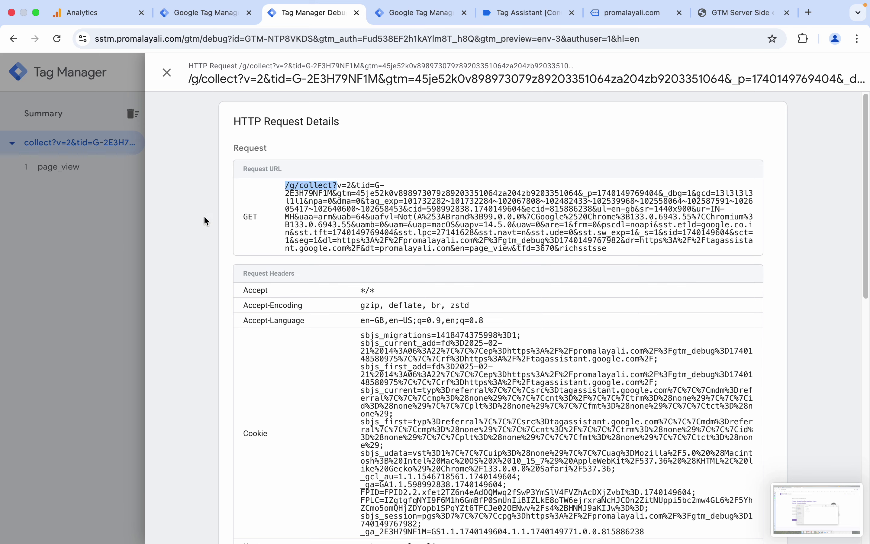
pyautogui.click(155, 239)
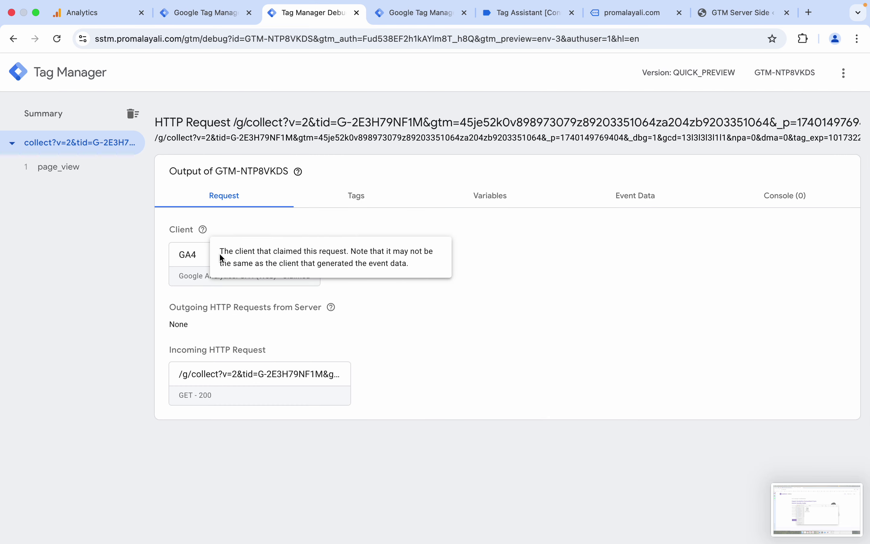
# Examine the request and tag information of the page_view event under the collect request
pyautogui.click(63, 174)
pyautogui.click(11, 143)
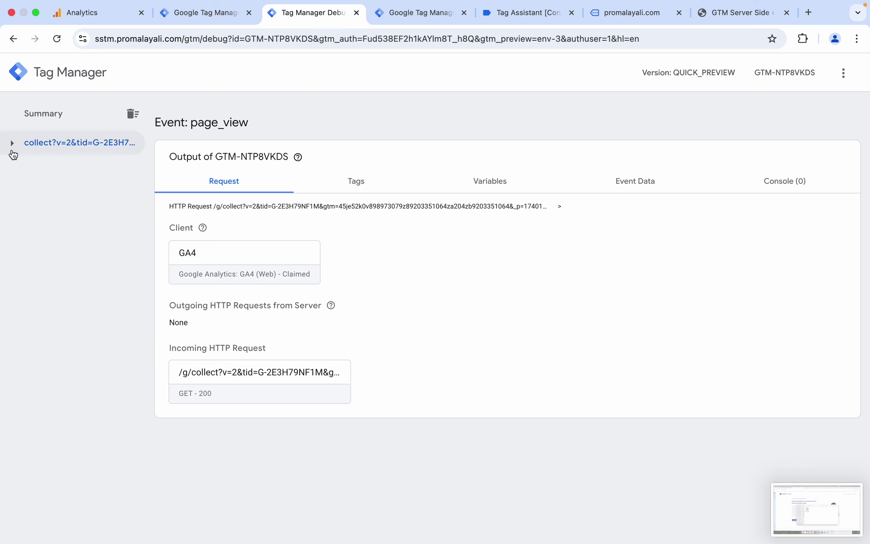
pyautogui.click(11, 144)
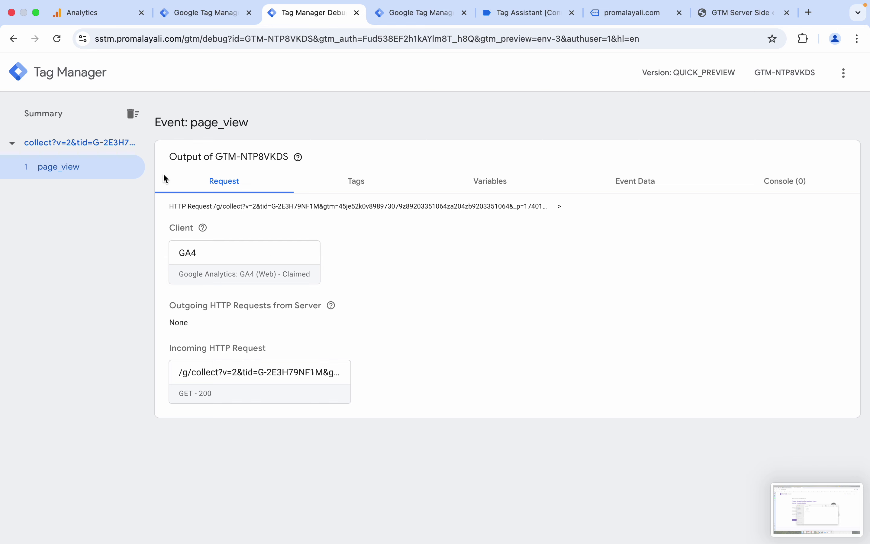
pyautogui.click(376, 191)
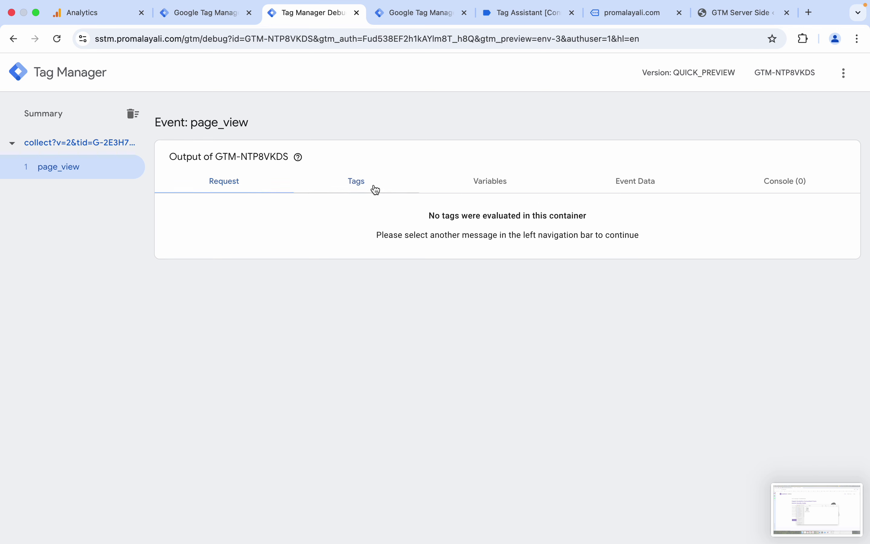
pyautogui.click(241, 193)
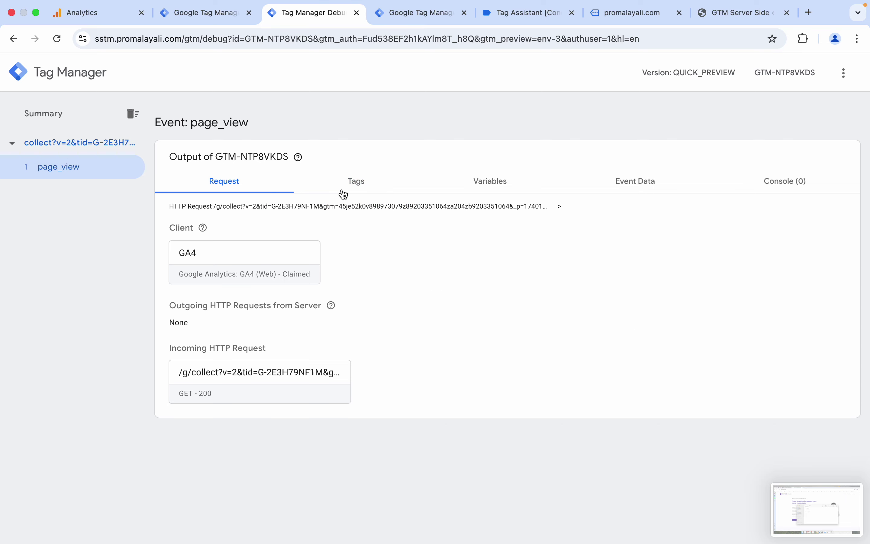
pyautogui.click(361, 191)
pyautogui.click(247, 191)
# Start a new tag of type Google Analytics: GA4 in the server container
pyautogui.click(200, 19)
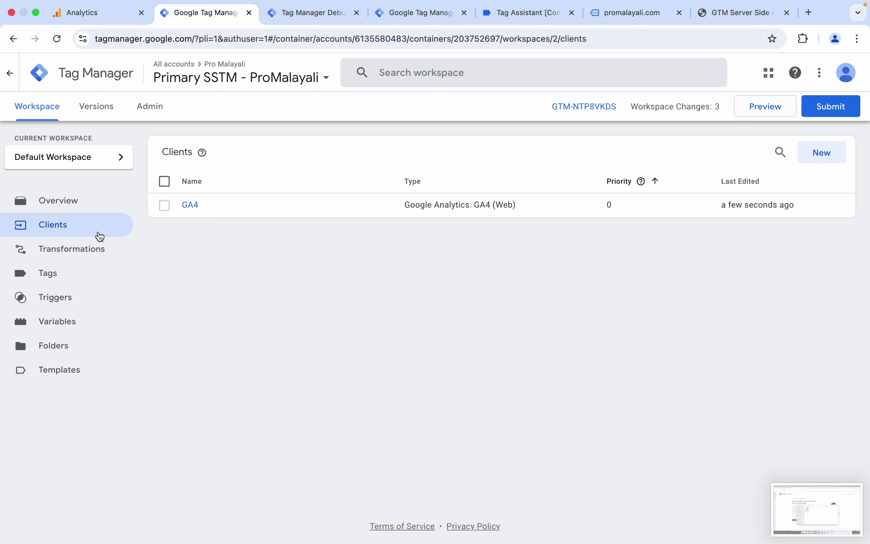
pyautogui.click(70, 283)
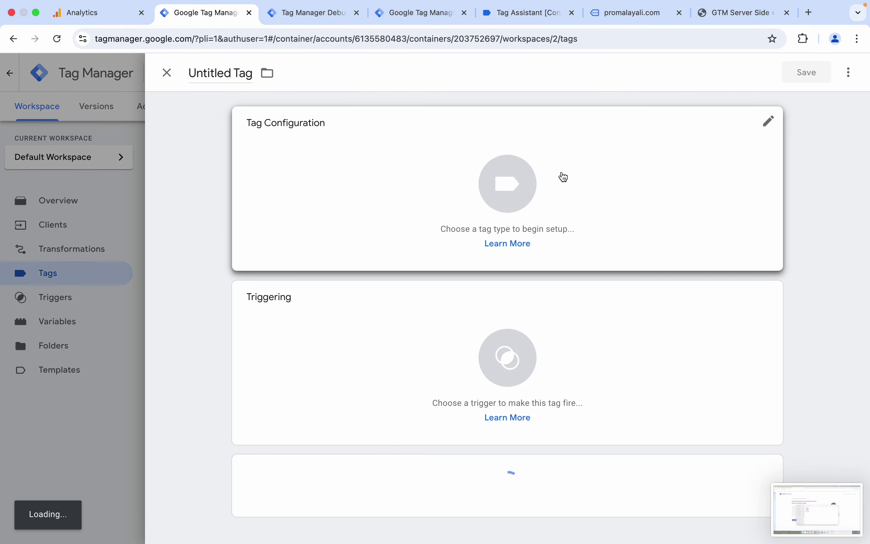
pyautogui.click(562, 177)
pyautogui.click(595, 175)
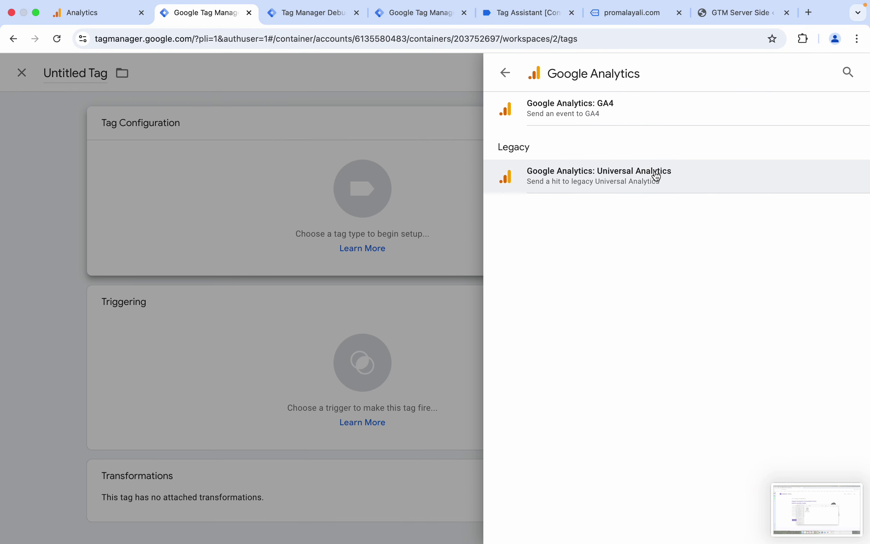
pyautogui.click(614, 122)
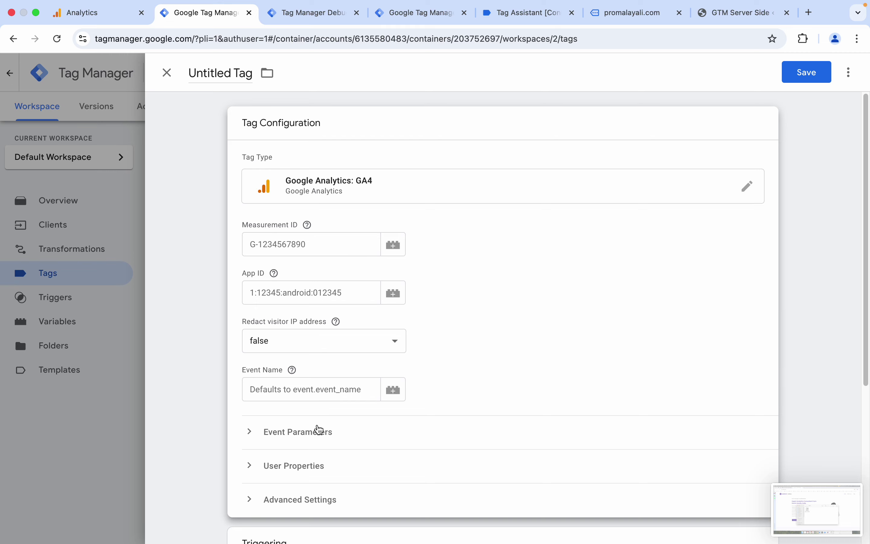
pyautogui.scroll(-4, 318, 428)
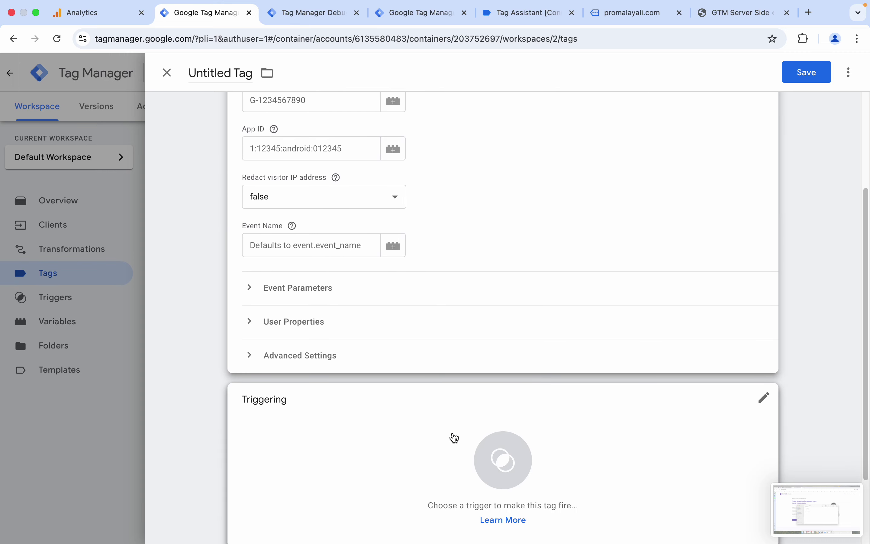
# Create a new trigger of type Custom for the GA4 tag and make it fire on Some Events
pyautogui.scroll(4, 453, 437)
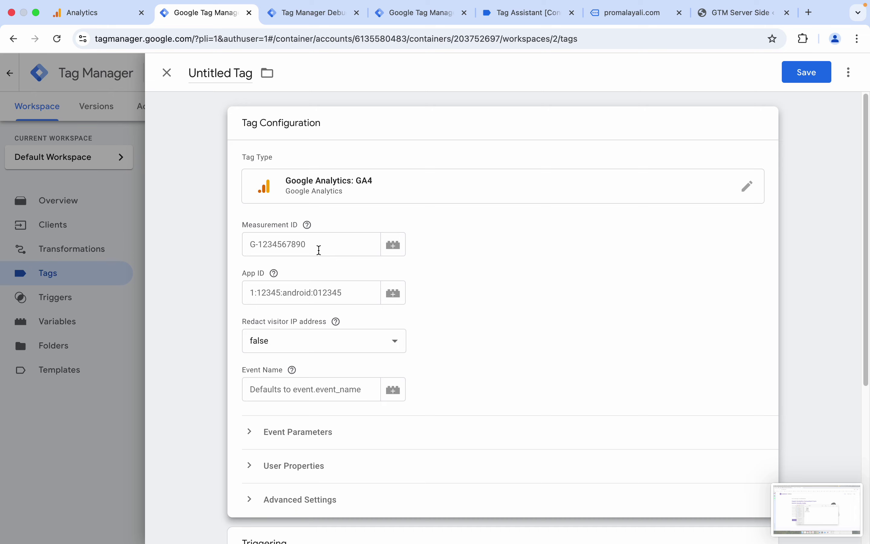
pyautogui.scroll(-5, 324, 277)
pyautogui.click(510, 399)
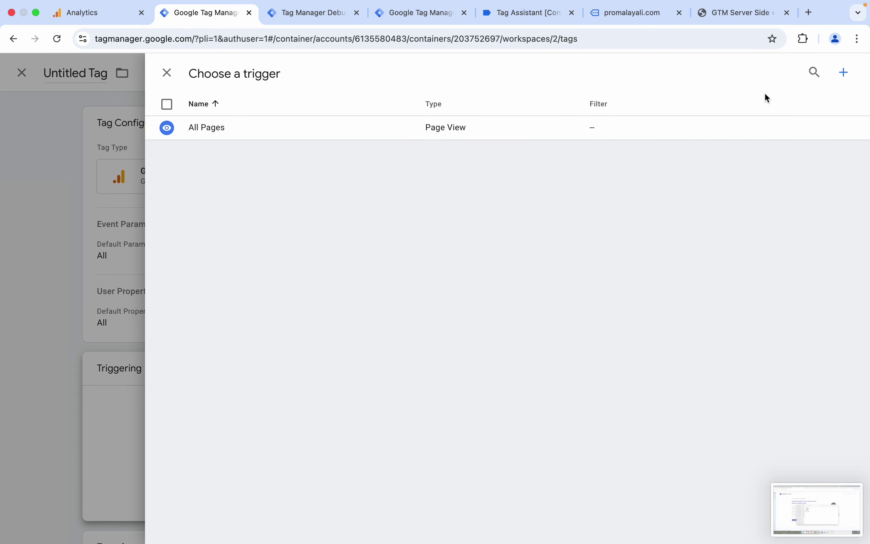
pyautogui.click(856, 78)
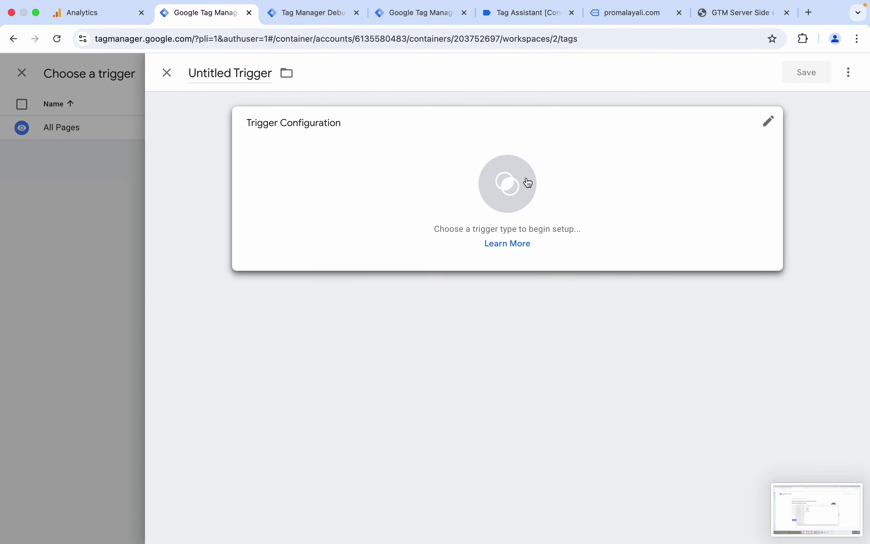
pyautogui.click(528, 183)
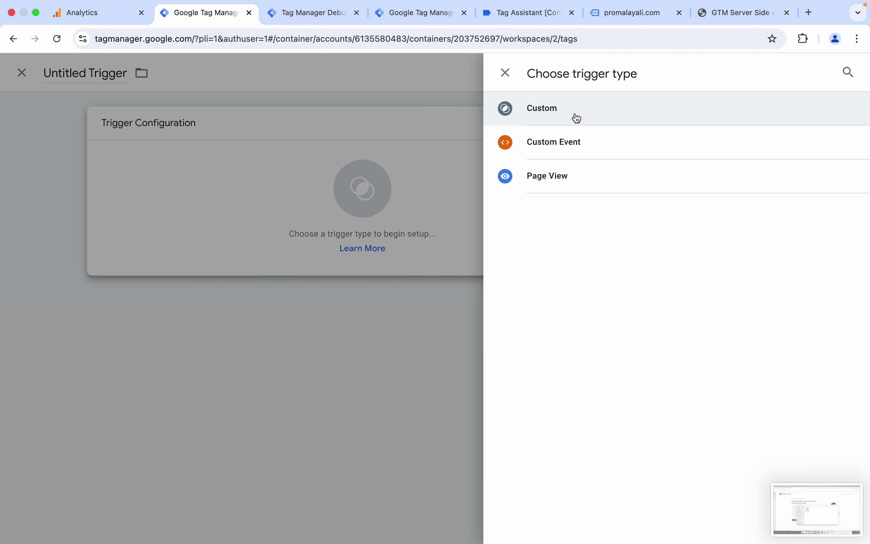
pyautogui.click(577, 118)
pyautogui.click(364, 247)
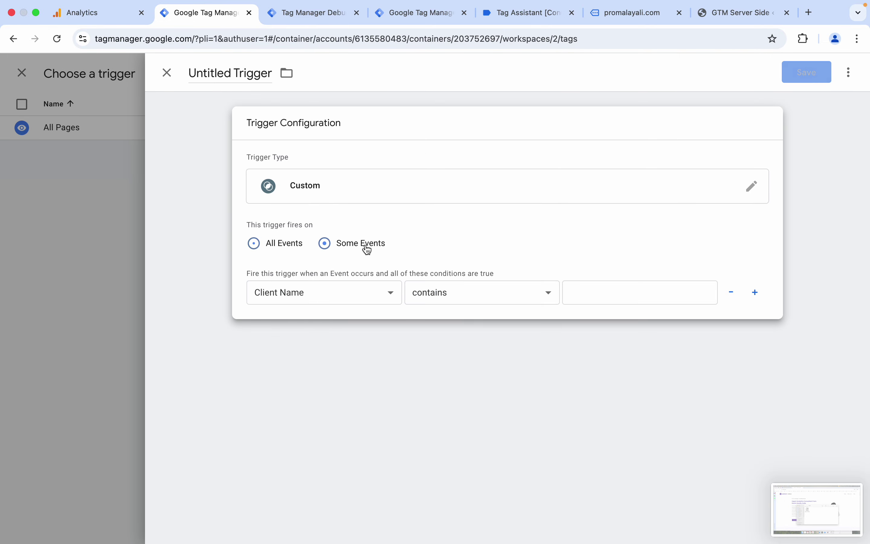
# Set the trigger's firing condition to Client Name equals GA4
pyautogui.click(328, 292)
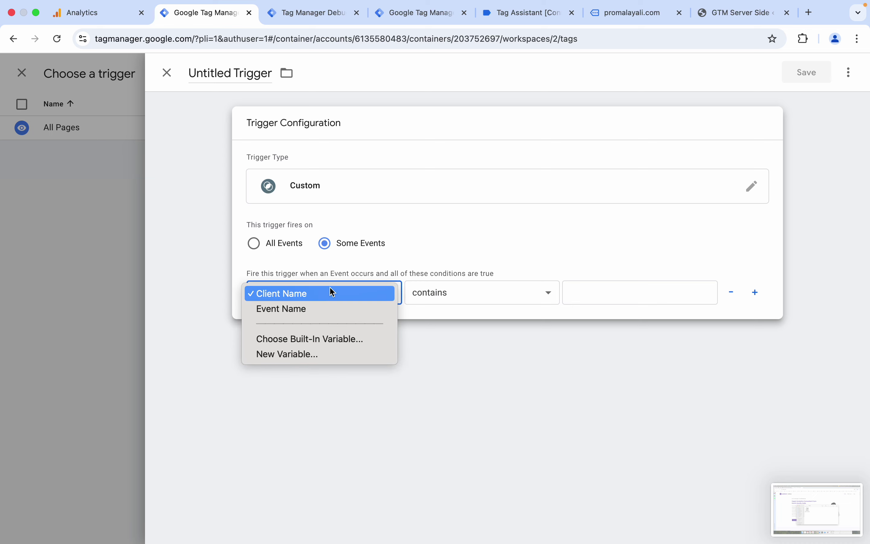
pyautogui.click(312, 13)
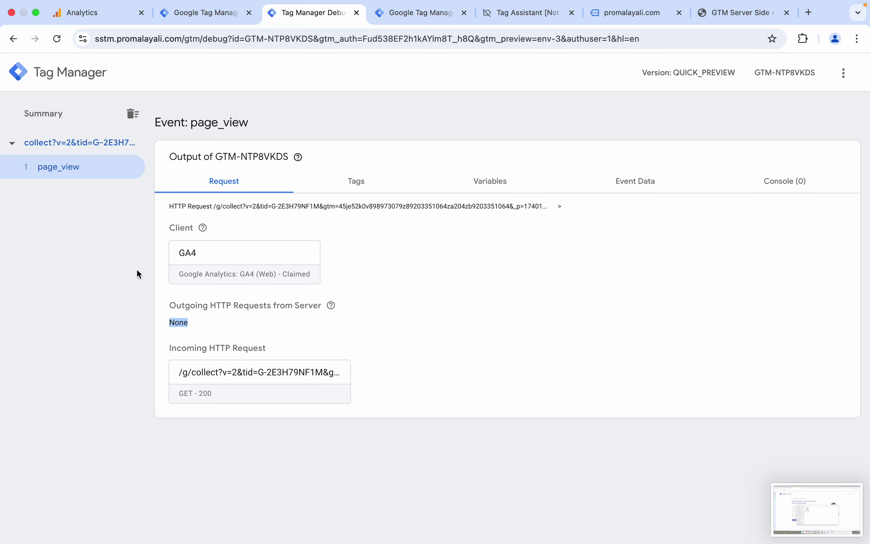
pyautogui.click(197, 15)
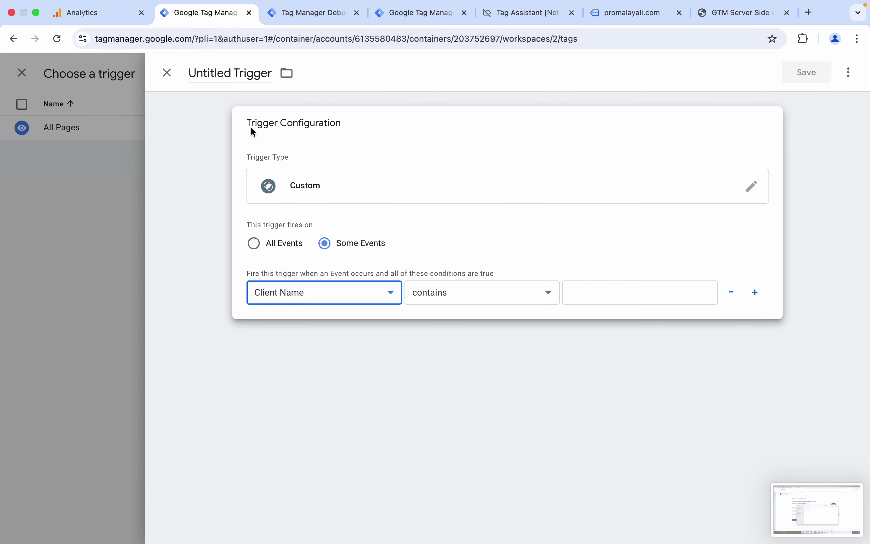
pyautogui.click(317, 295)
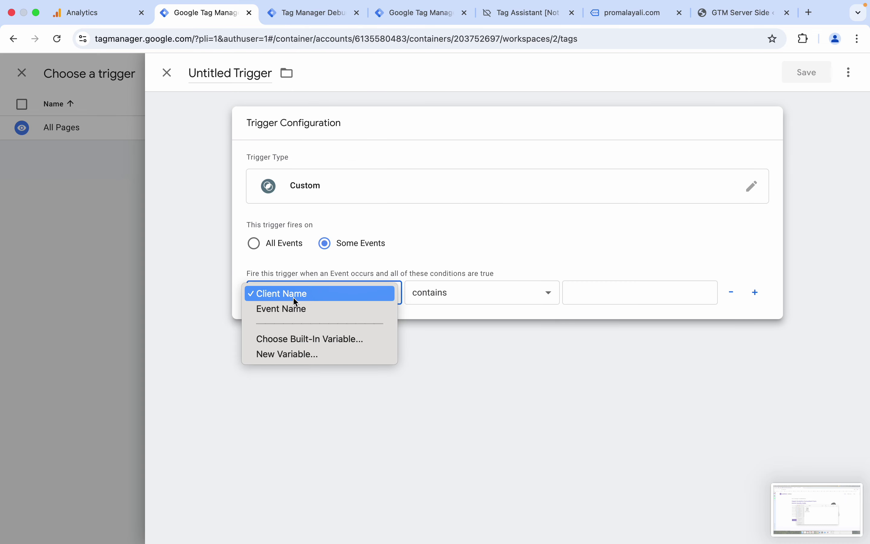
pyautogui.click(358, 302)
pyautogui.click(446, 297)
pyautogui.click(445, 280)
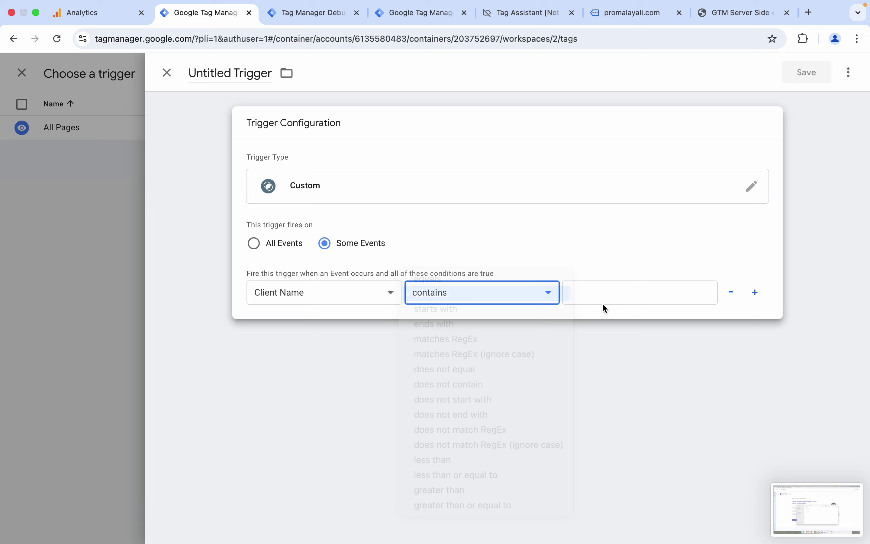
pyautogui.click(624, 294)
pyautogui.write('GA4')
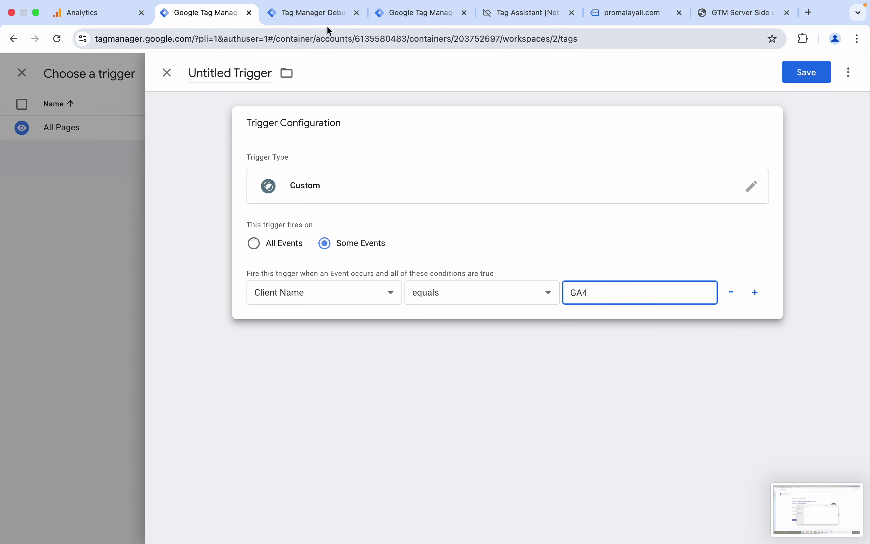
# Check the trigger condition against the client name shown for page_view in the server container's debug view
pyautogui.hotkey('ctrl', 'Tab')
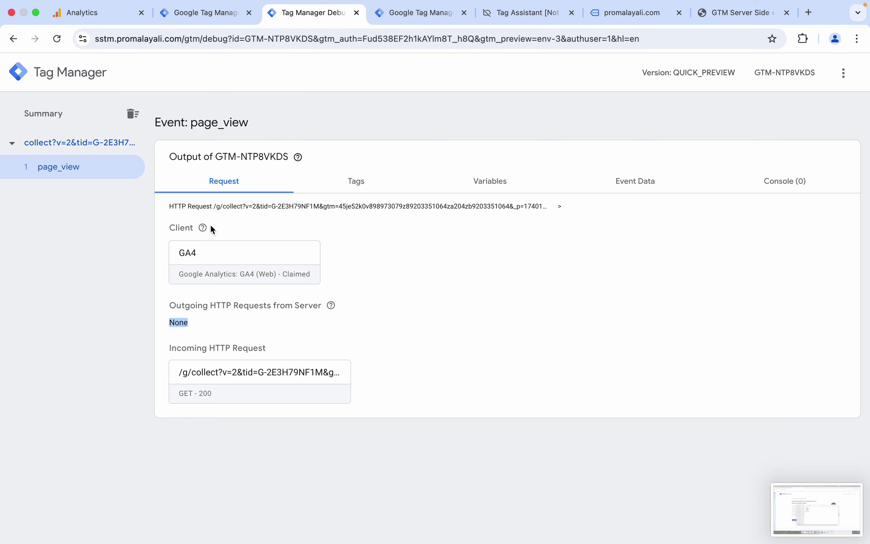
pyautogui.click(202, 13)
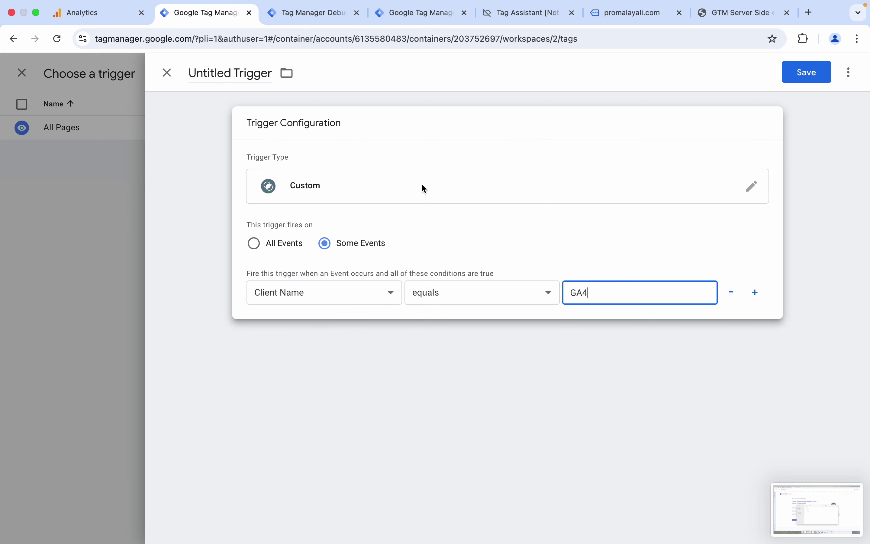
pyautogui.click(312, 13)
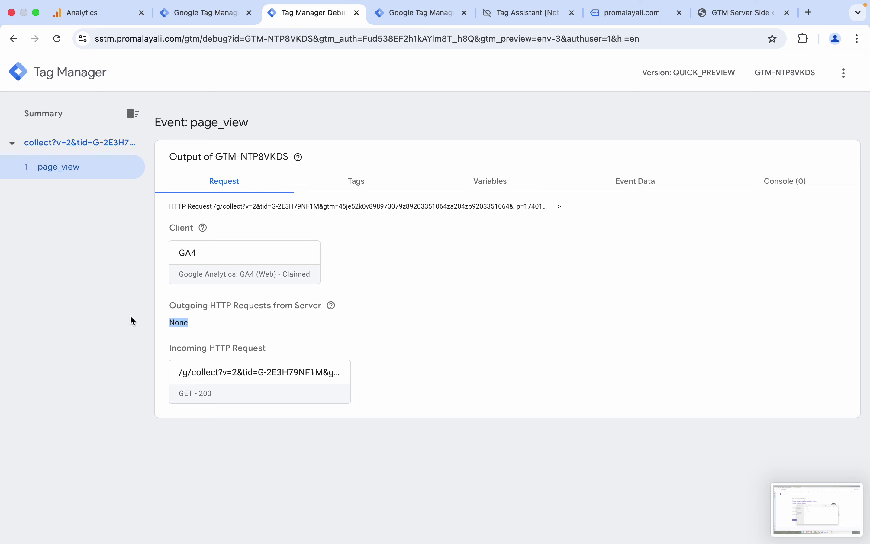
pyautogui.click(201, 13)
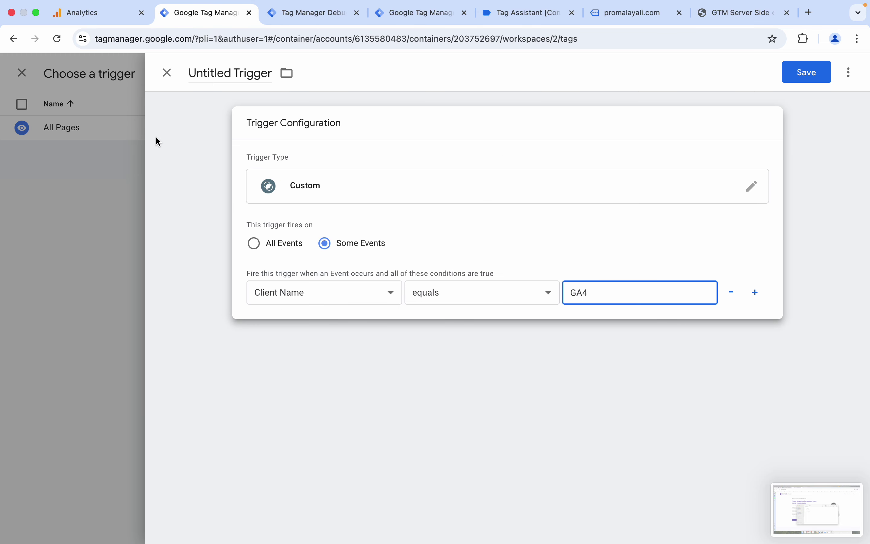
# Name the trigger "GA4 - All Events" and save it
pyautogui.click(238, 73)
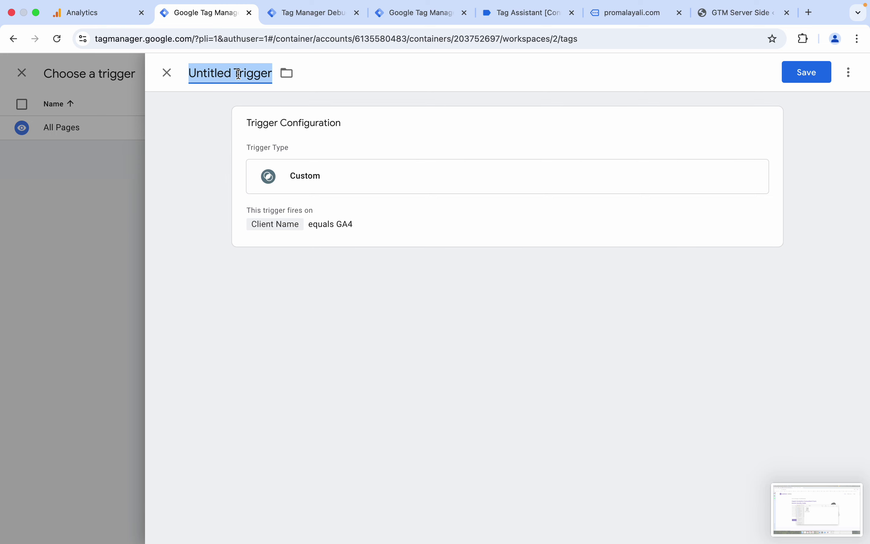
pyautogui.write('GA4')
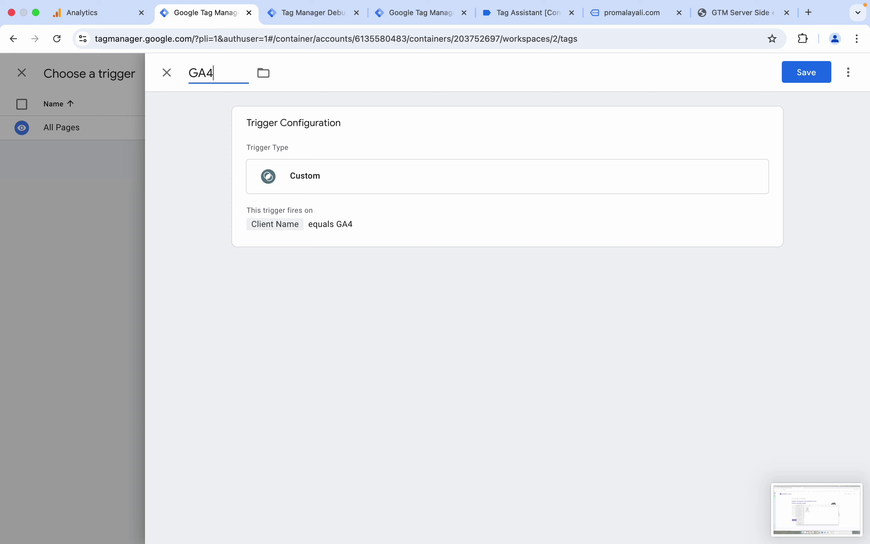
pyautogui.write(' - ALI Event')
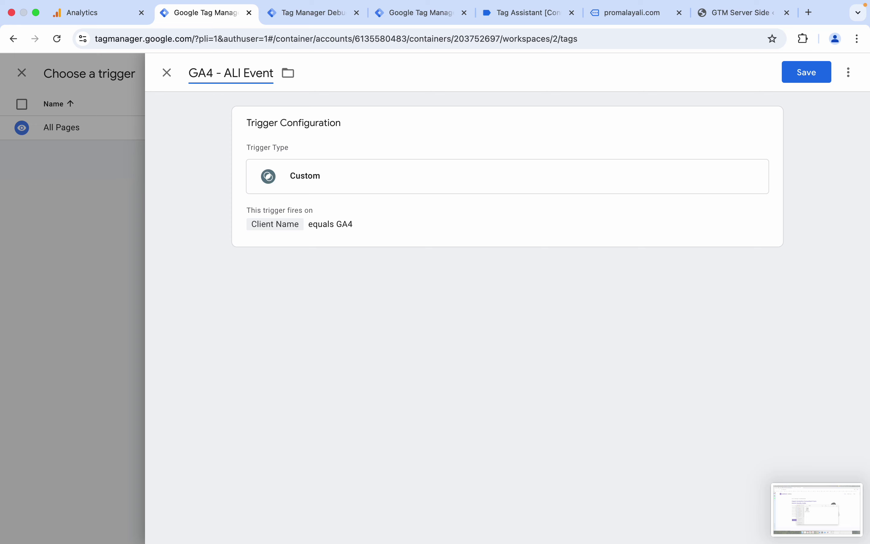
pyautogui.write('s')
pyautogui.press('Delete')
pyautogui.press('Delete')
pyautogui.write('ll')
pyautogui.click(816, 77)
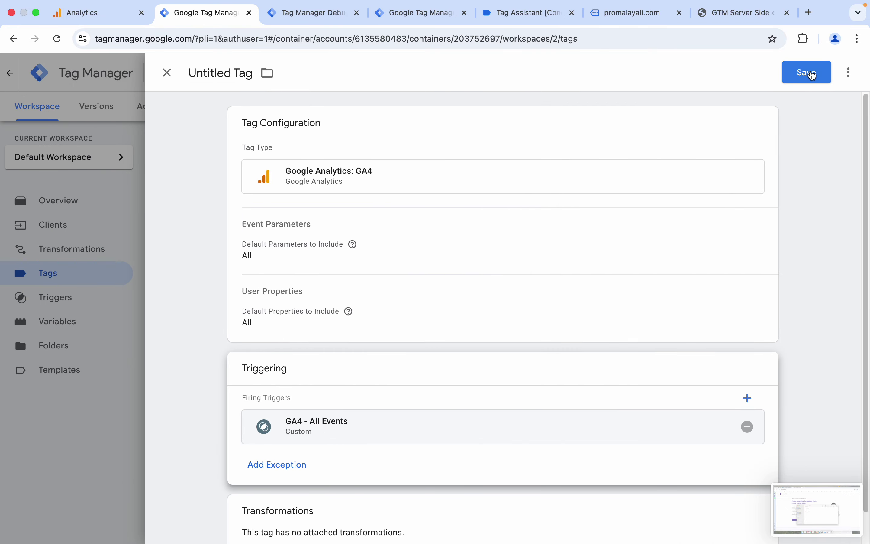
# Save the tag under the name "GA4 - All in One Tag"
pyautogui.click(813, 74)
pyautogui.click(396, 219)
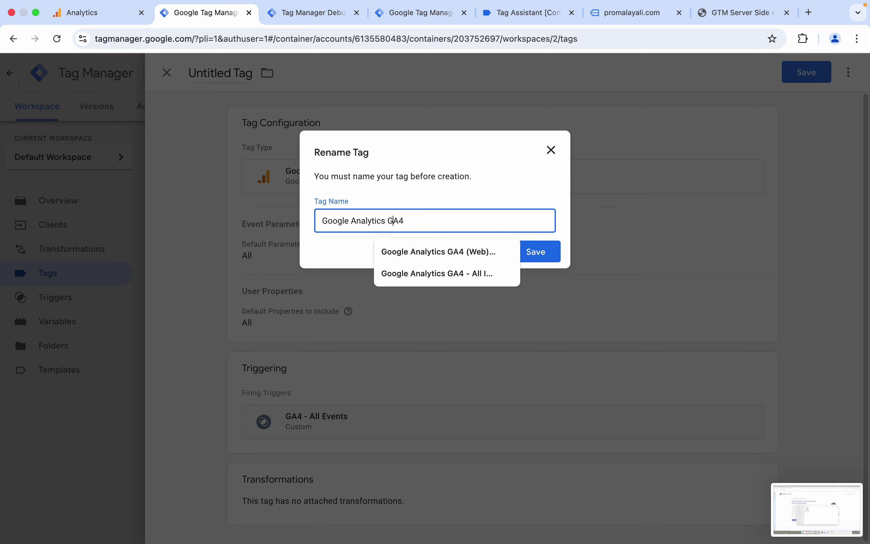
pyautogui.press('shift+super+Left')
pyautogui.press('BackSpace')
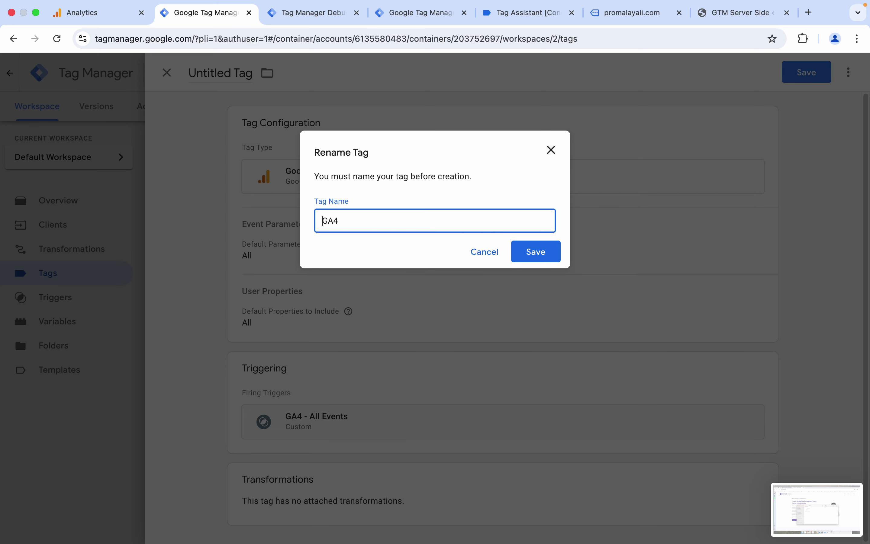
pyautogui.click(364, 220)
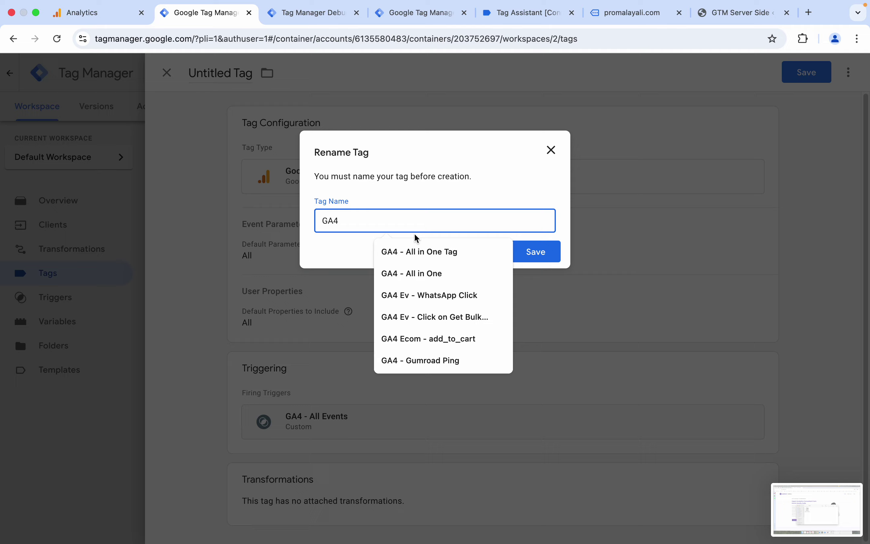
pyautogui.click(444, 253)
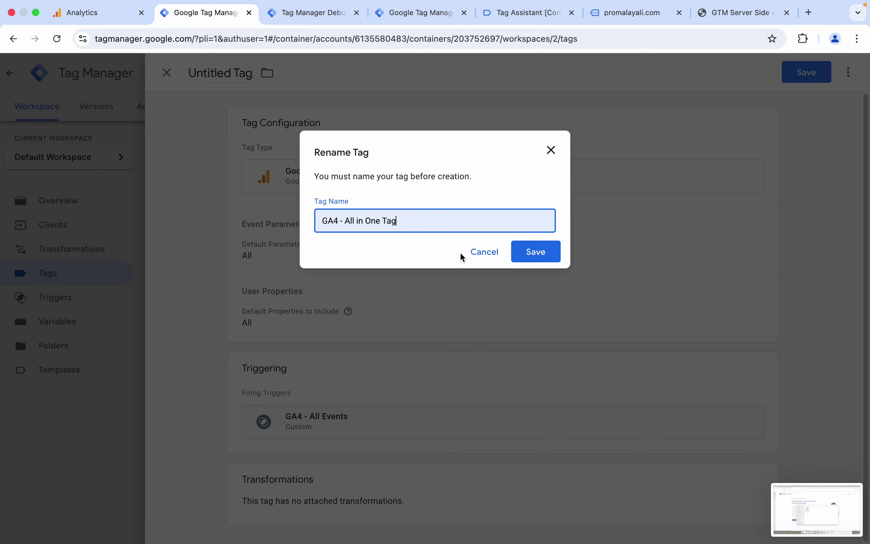
pyautogui.click(541, 255)
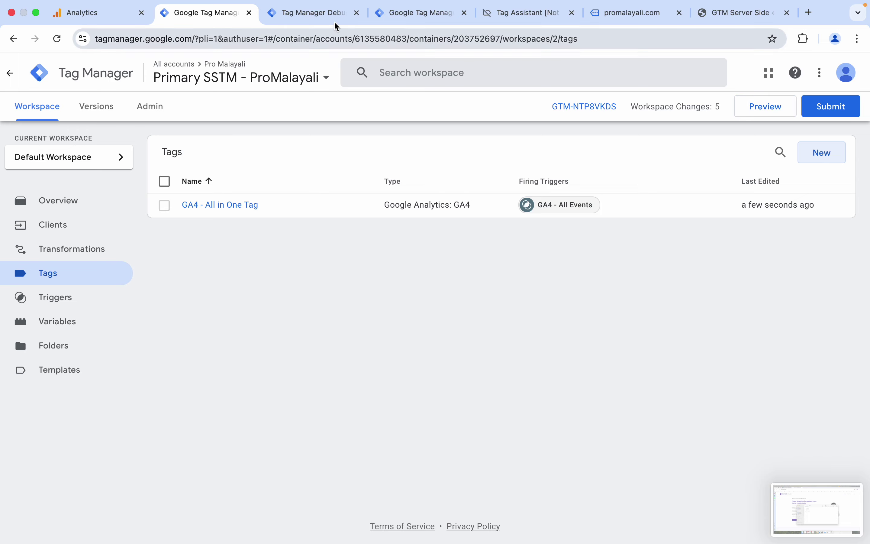
# Restart the server container's preview and close the old Tag Assistant and promalayali.com tabs
pyautogui.click(324, 13)
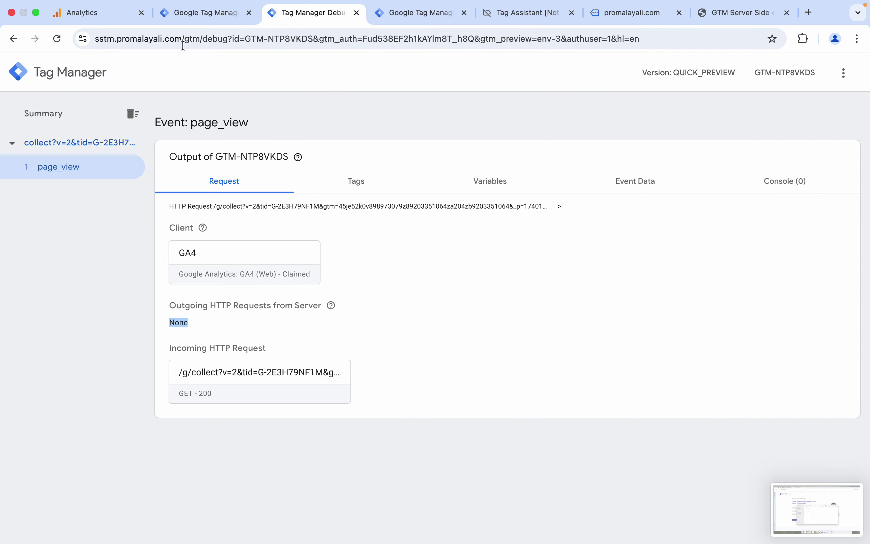
pyautogui.click(205, 13)
pyautogui.click(761, 108)
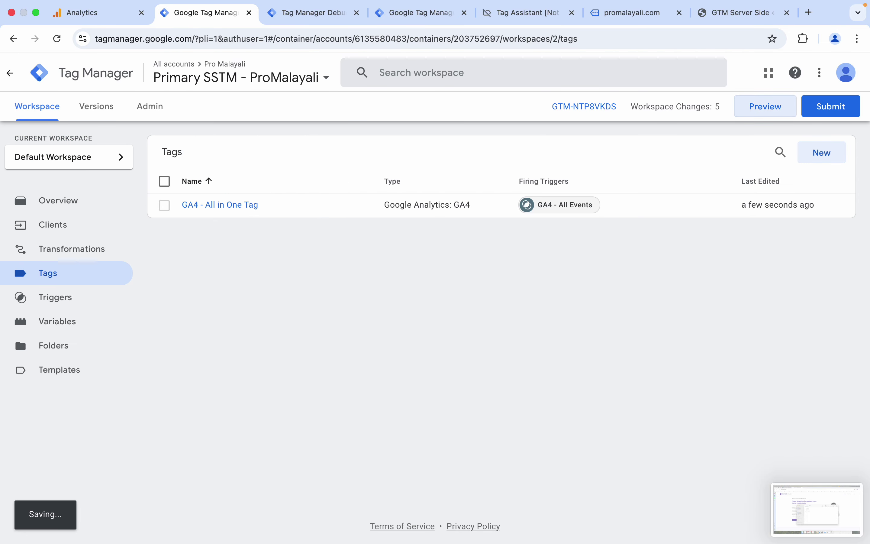
pyautogui.click(530, 17)
pyautogui.middleClick(507, 17)
pyautogui.middleClick(507, 16)
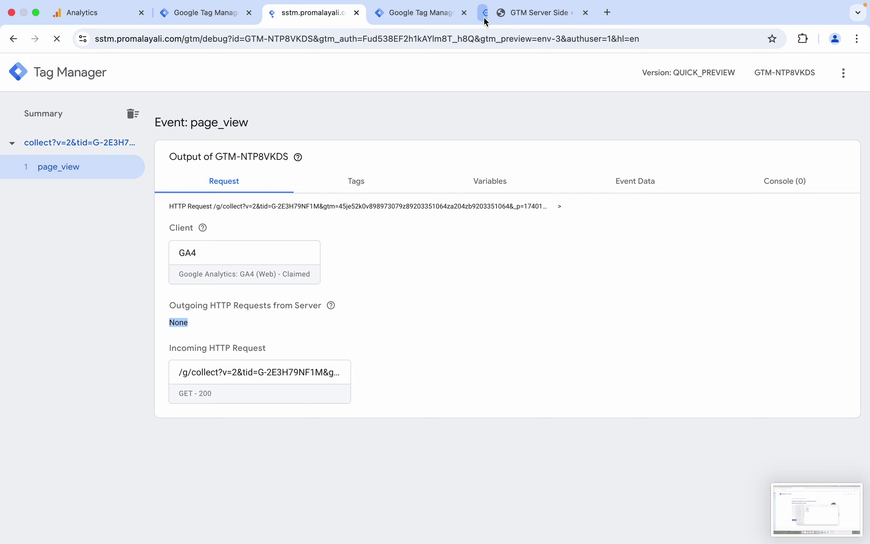
pyautogui.click(406, 15)
pyautogui.click(787, 110)
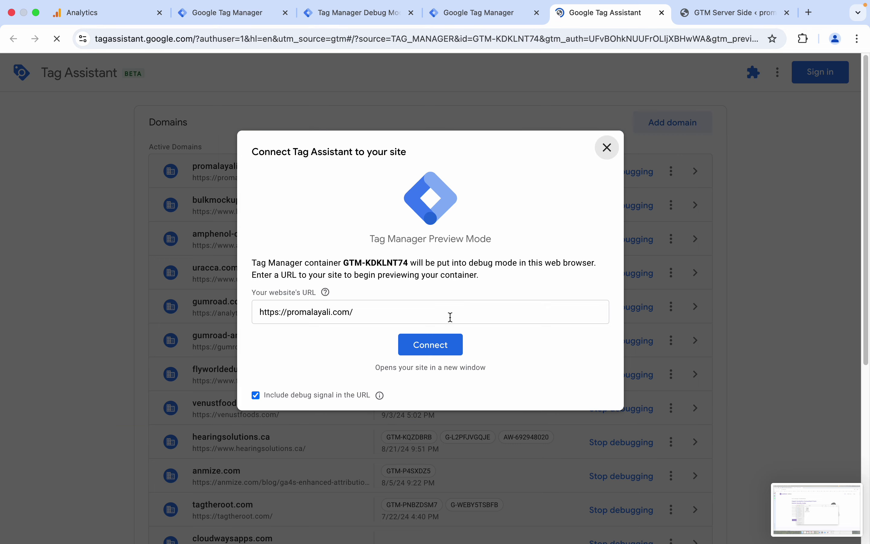
pyautogui.click(442, 340)
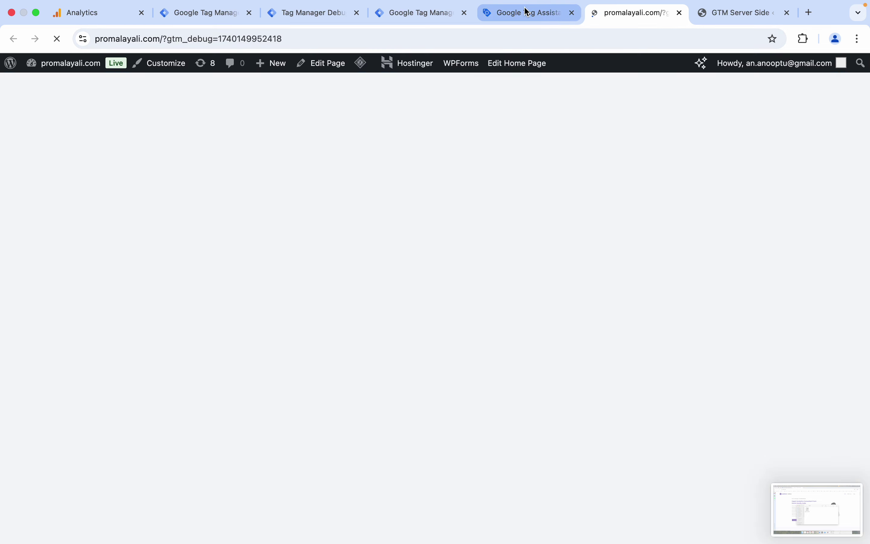
pyautogui.click(526, 11)
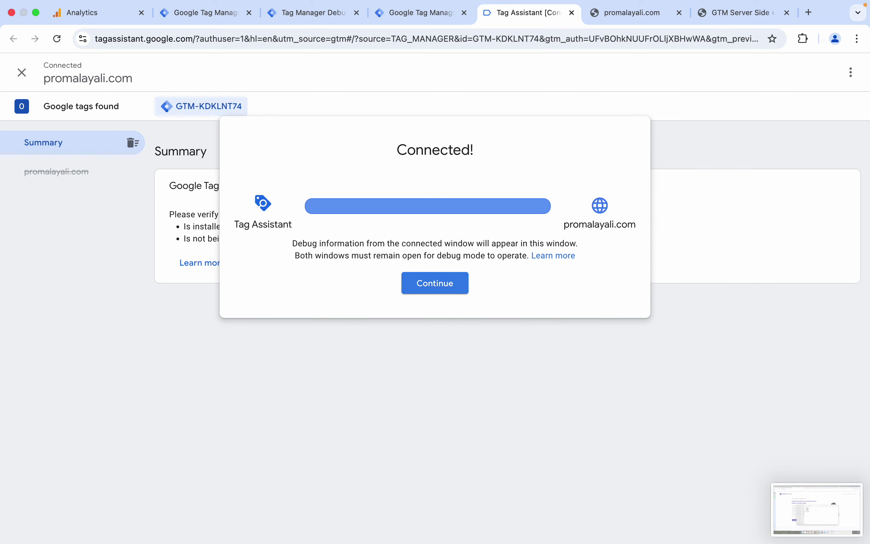
pyautogui.click(442, 283)
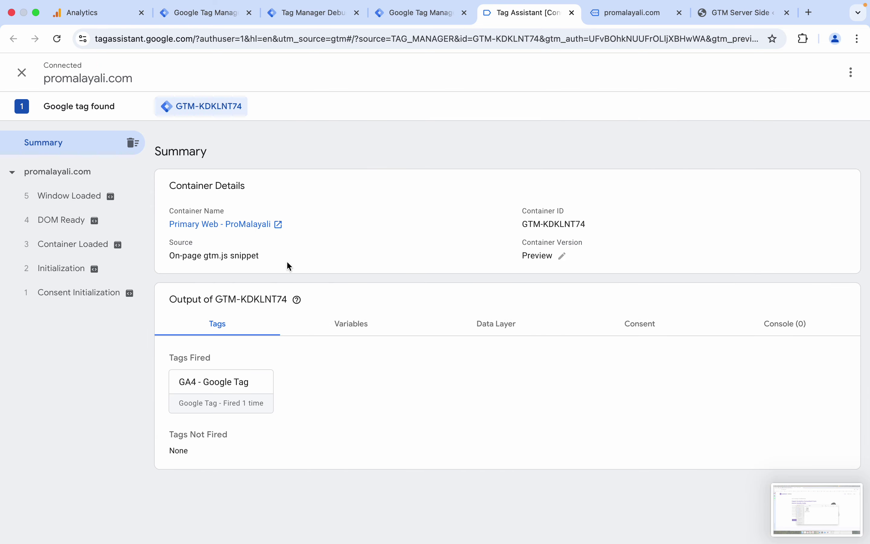
# Examine the tags fired on Initialization, and the page_view event's tags and HTTP requests in the server container's debug view
pyautogui.click(93, 270)
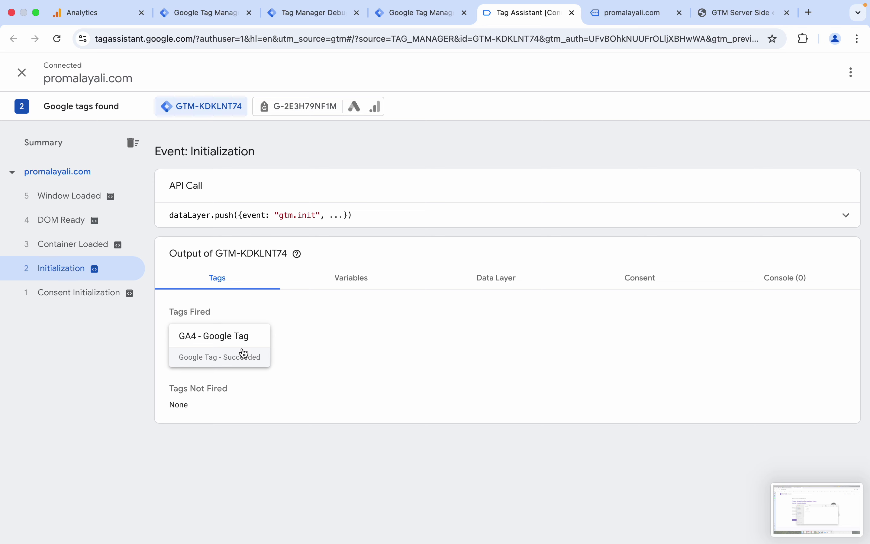
pyautogui.click(312, 16)
pyautogui.click(104, 170)
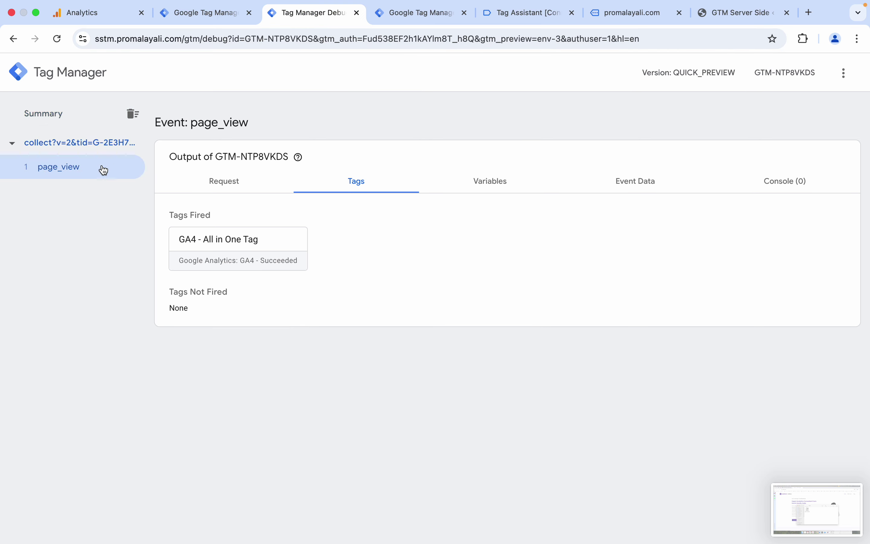
pyautogui.click(221, 180)
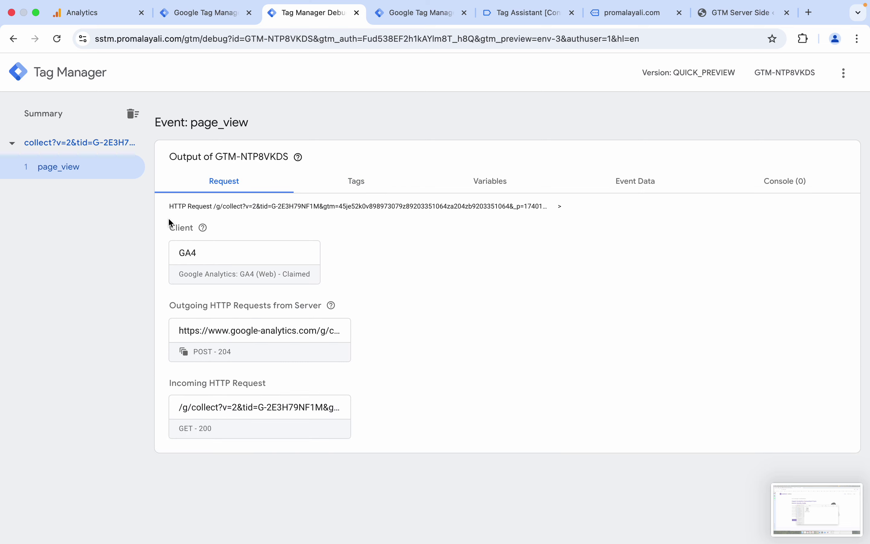
pyautogui.moveTo(171, 223); pyautogui.dragTo(216, 229)
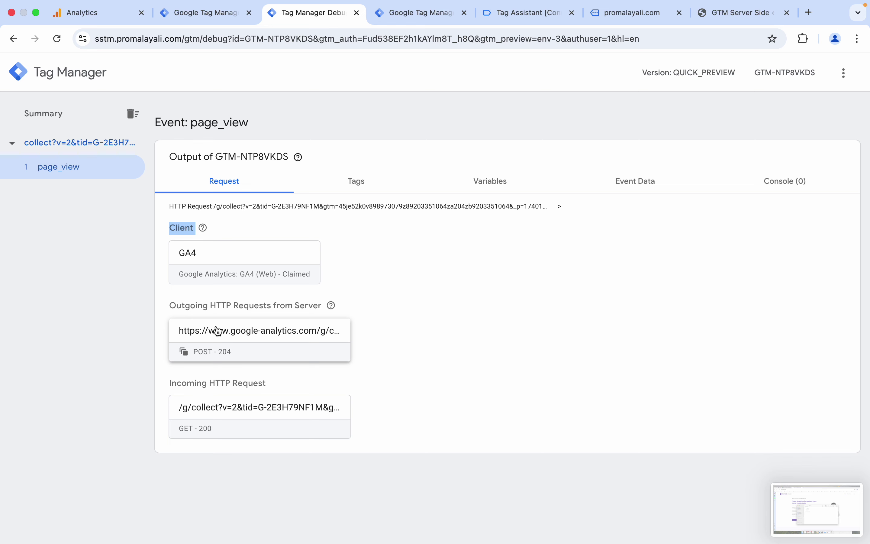
# Examine the page_view event's fired tags, outgoing Google Analytics request details and variables in the server container's debug view
pyautogui.click(364, 195)
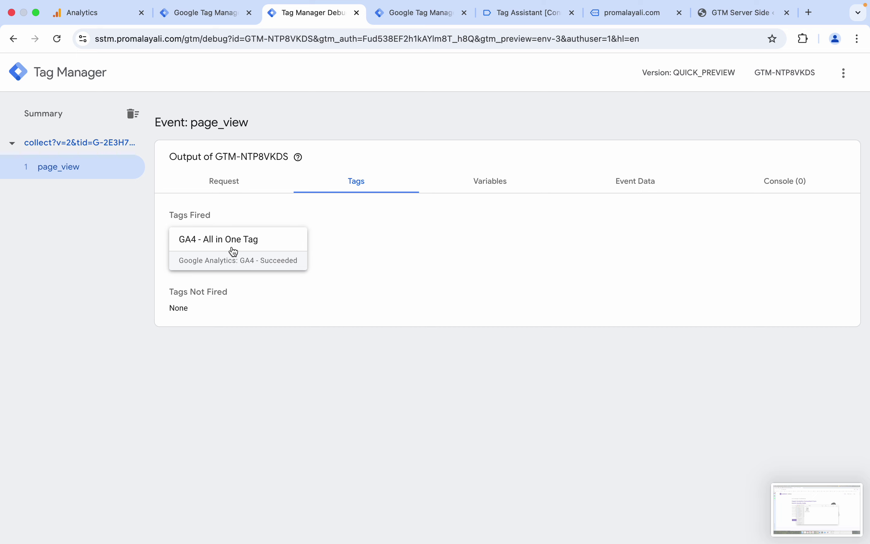
pyautogui.click(243, 189)
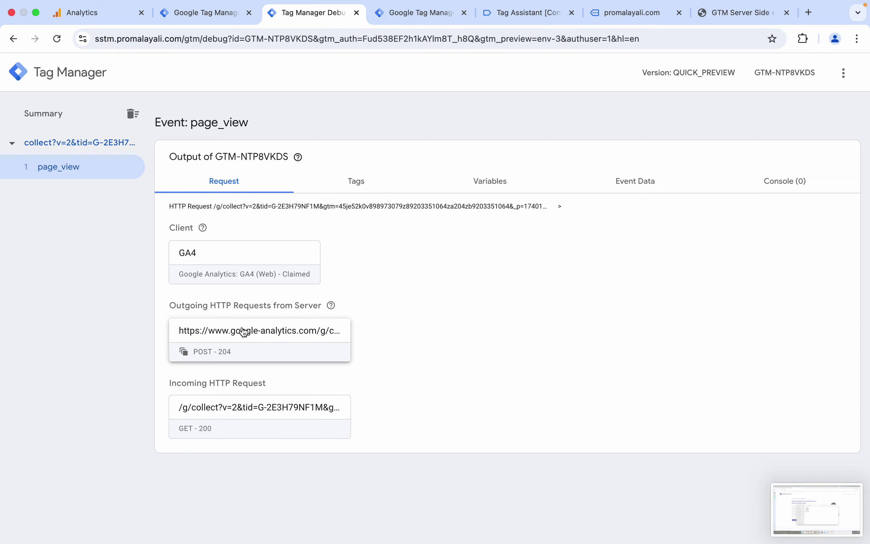
pyautogui.click(223, 334)
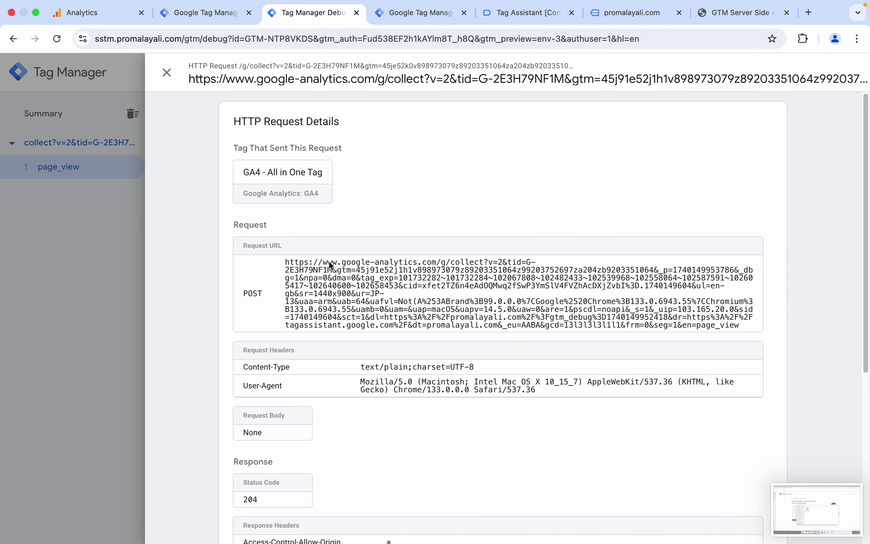
pyautogui.click(138, 300)
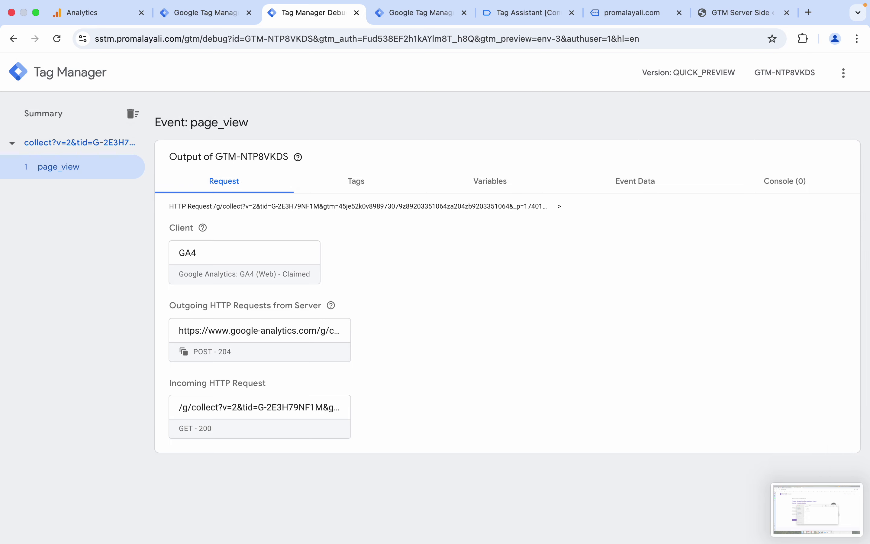
pyautogui.click(364, 189)
pyautogui.click(491, 181)
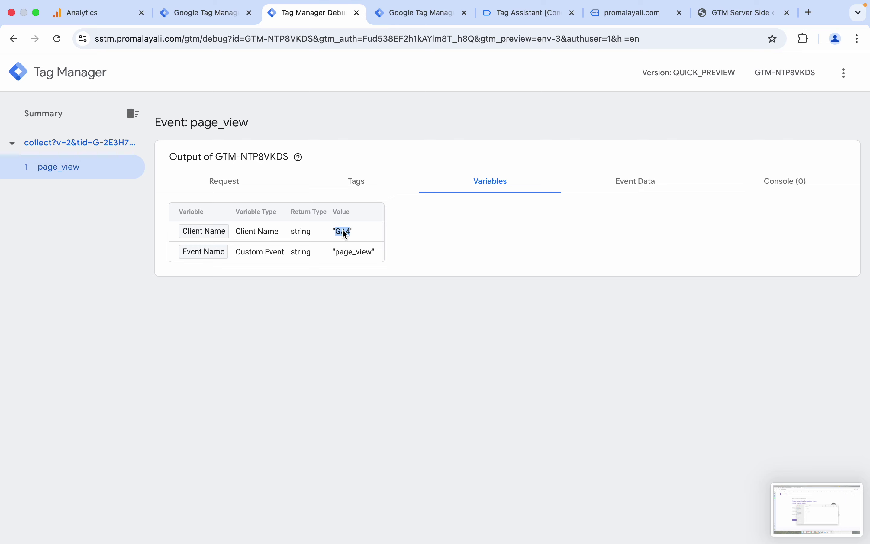
# Examine the page_view event's full event data, including event_name, ga_session_id and the expanded x-ga parameters
pyautogui.click(643, 184)
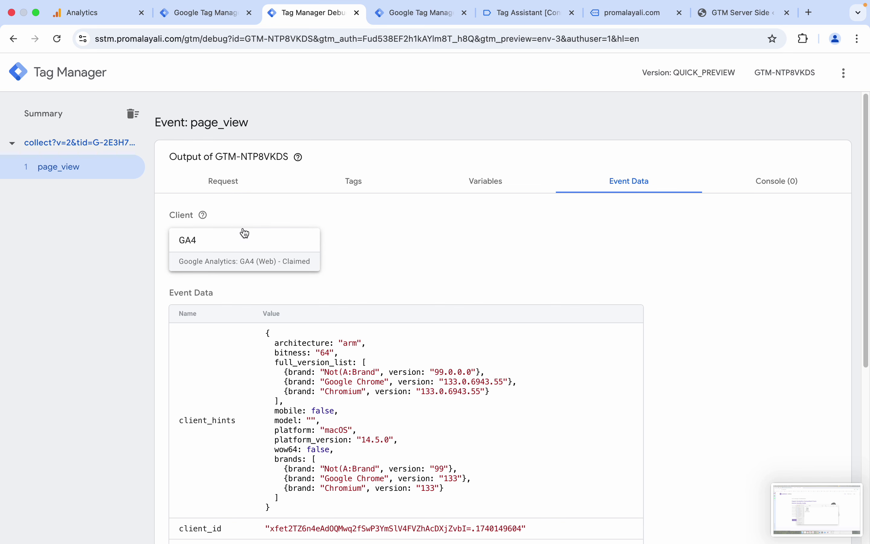
pyautogui.scroll(-7, 312, 315)
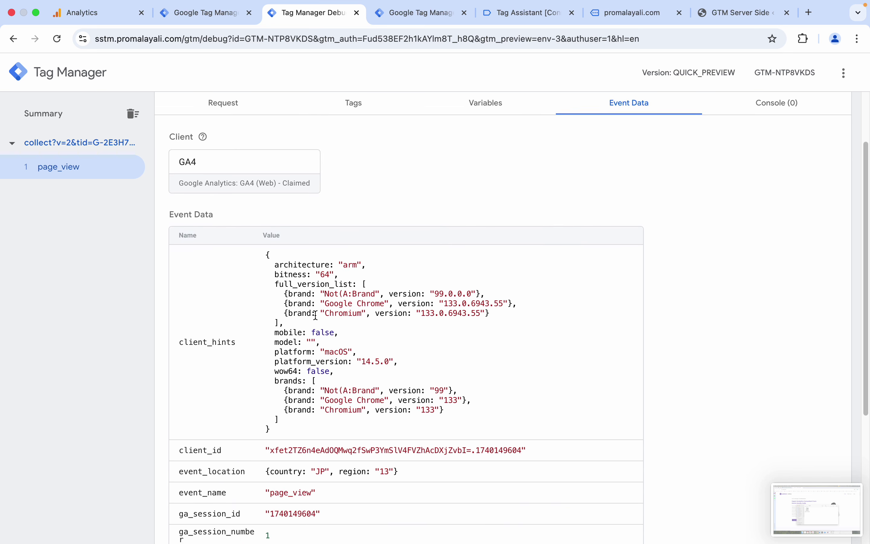
pyautogui.scroll(-1, 314, 314)
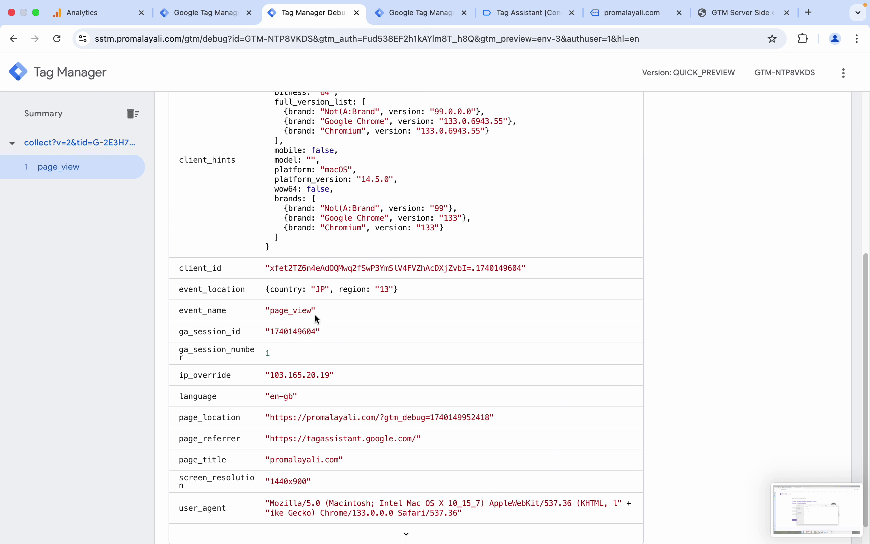
pyautogui.doubleClick(283, 311)
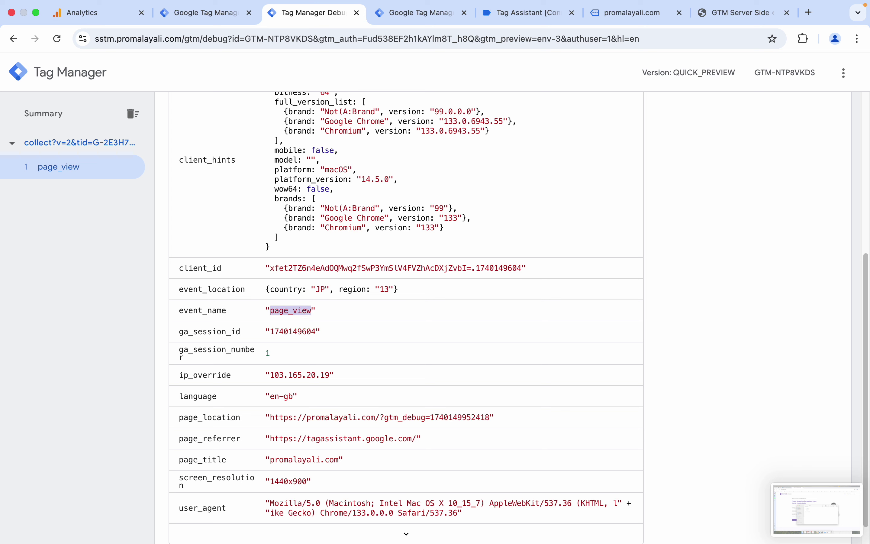
pyautogui.doubleClick(294, 332)
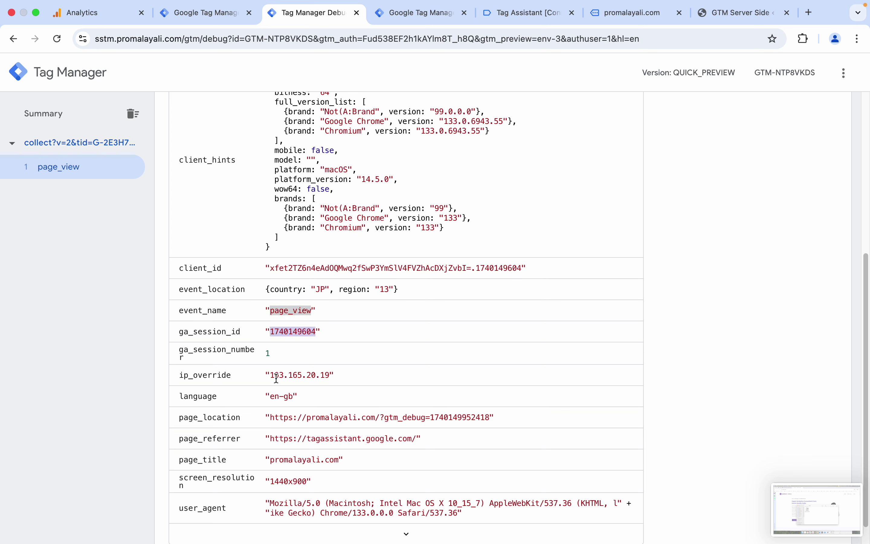
pyautogui.scroll(-1, 315, 390)
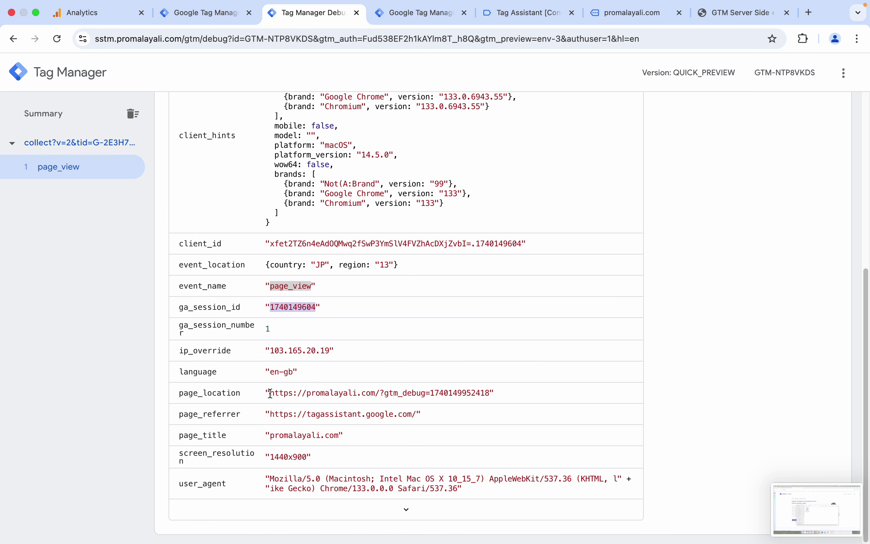
pyautogui.click(398, 509)
pyautogui.scroll(-1, 379, 461)
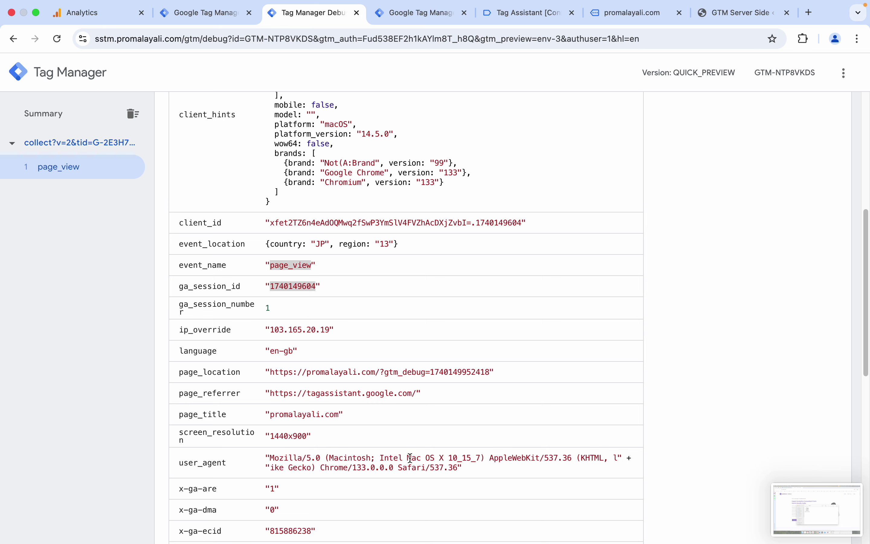
pyautogui.scroll(-3, 411, 459)
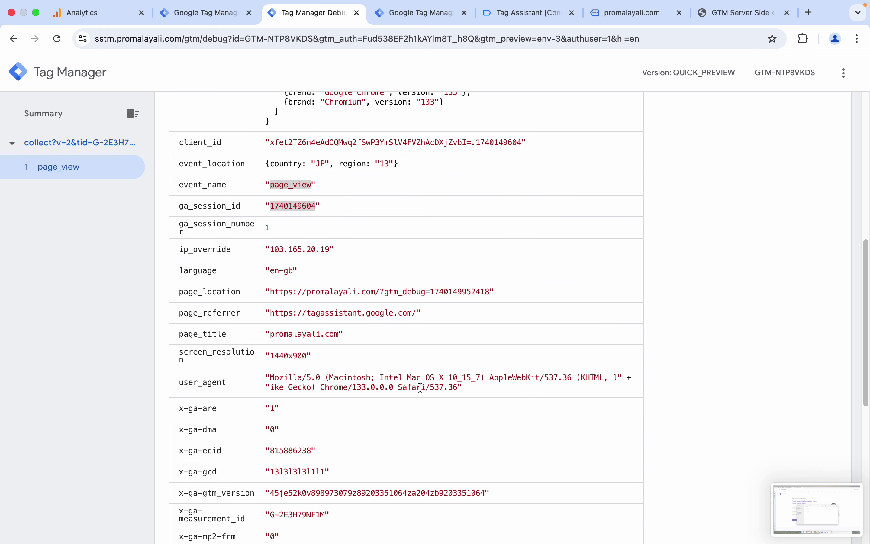
pyautogui.scroll(-2, 402, 290)
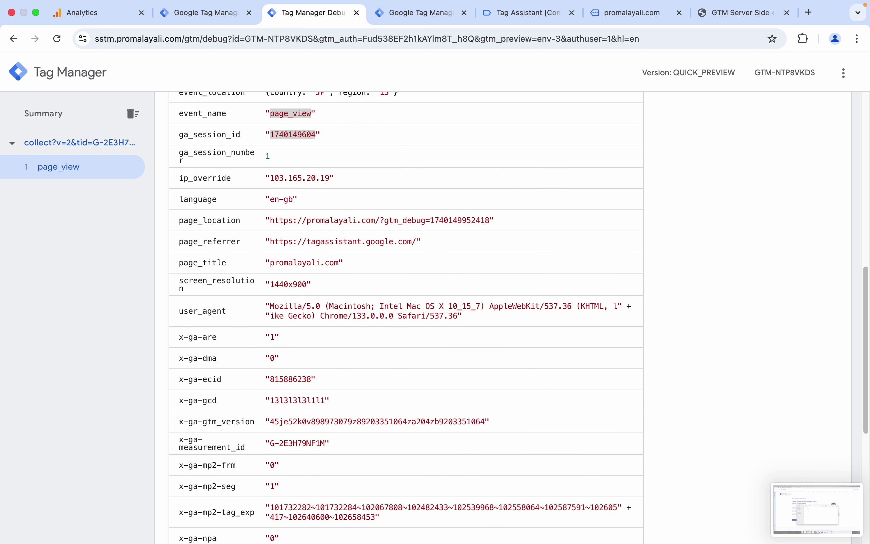
pyautogui.scroll(-3, 311, 363)
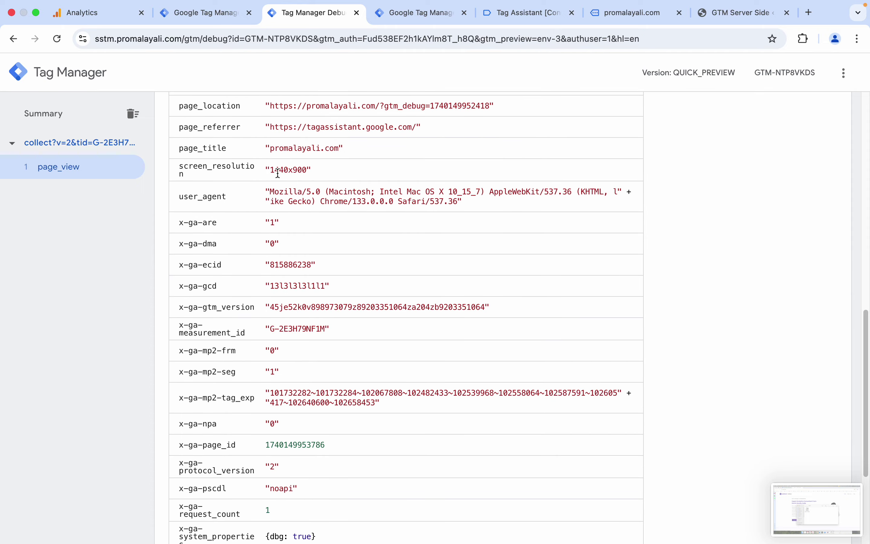
pyautogui.scroll(-3, 316, 311)
pyautogui.scroll(6, 316, 313)
pyautogui.scroll(12, 319, 302)
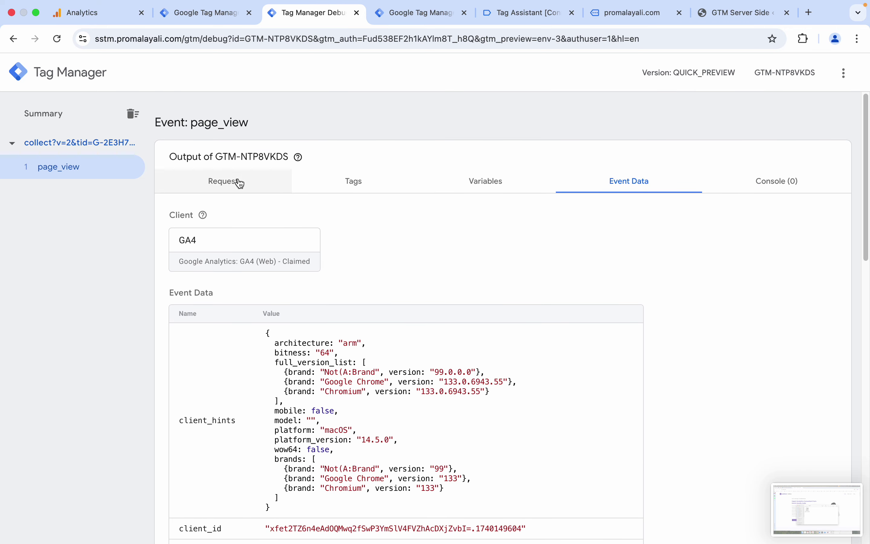
# Inspect the outgoing Google Analytics request URL, checking its page_view event name and measurement ID parameters
pyautogui.click(237, 180)
pyautogui.click(268, 341)
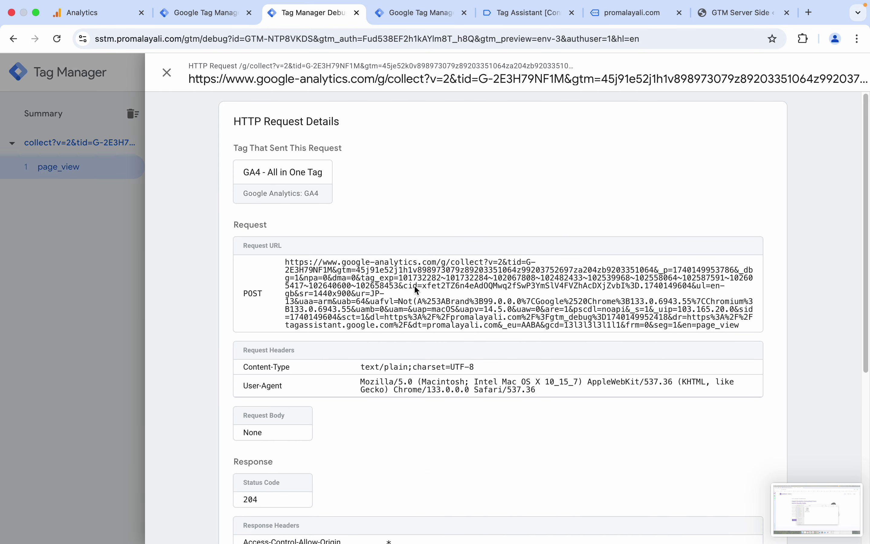
pyautogui.moveTo(282, 259); pyautogui.dragTo(718, 328)
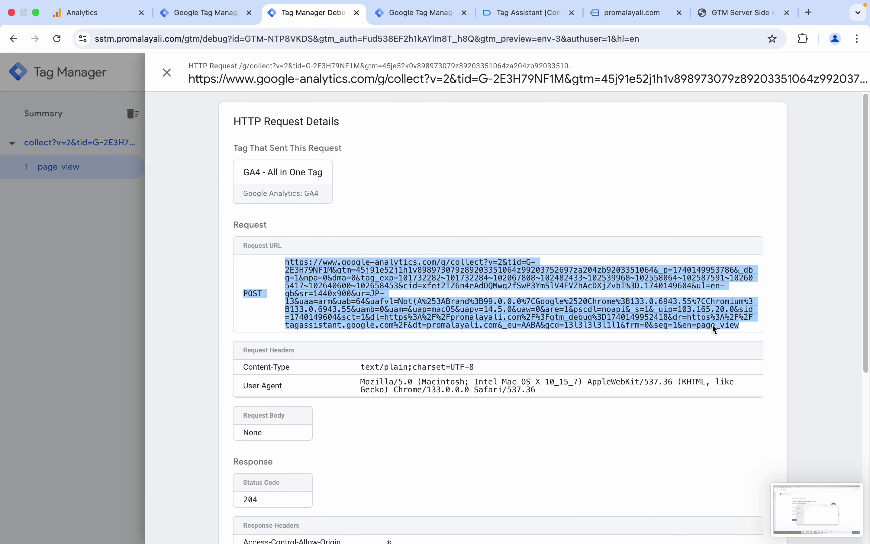
pyautogui.click(703, 326)
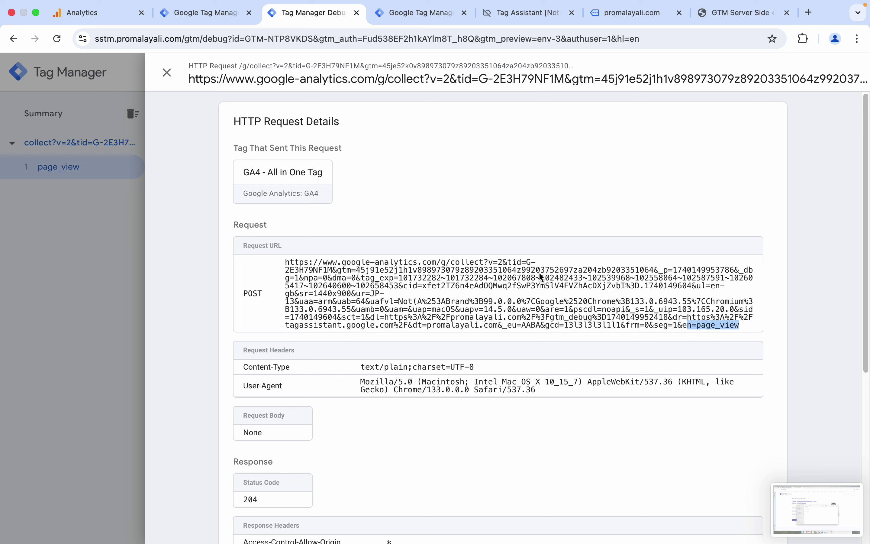
pyautogui.moveTo(513, 265); pyautogui.dragTo(327, 284)
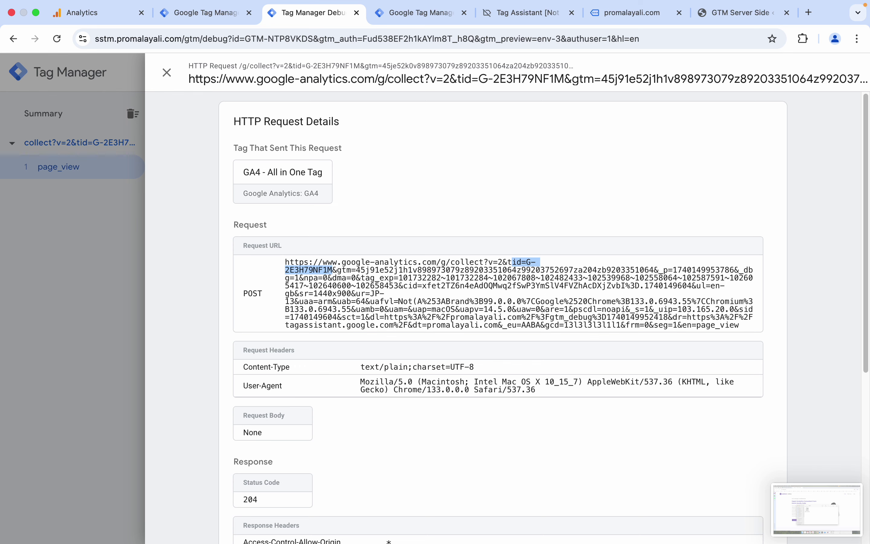
# Compare the tag lists of the Primary SSTM - ProMalayali and Primary Web - ProMalayali containers
pyautogui.click(221, 16)
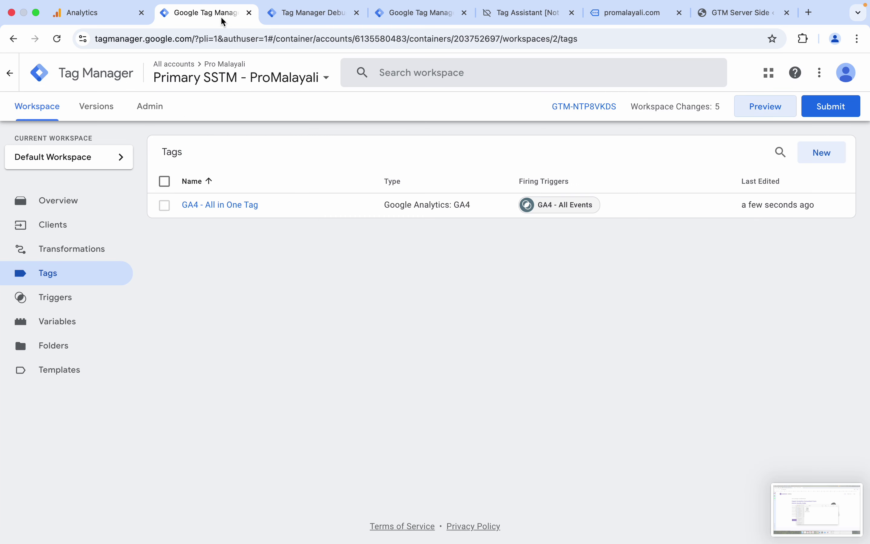
pyautogui.click(419, 19)
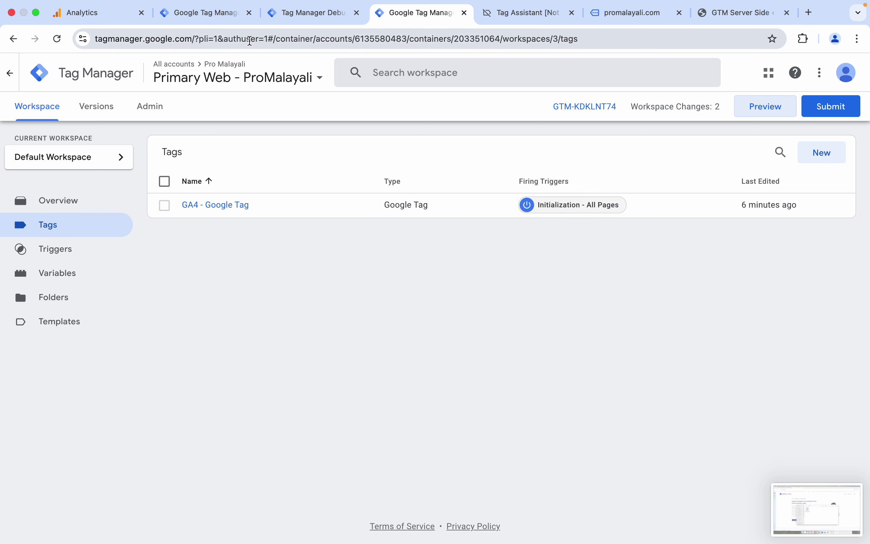
pyautogui.click(209, 15)
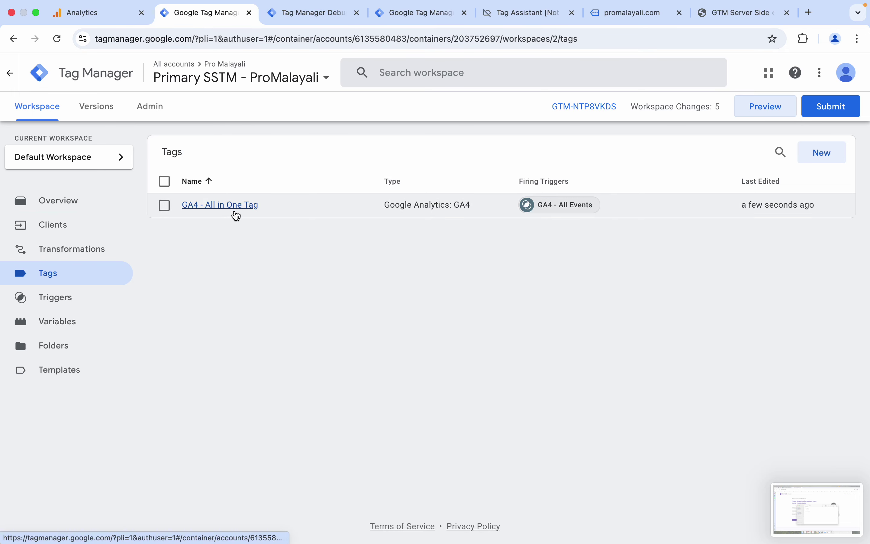
# Switch to Google Analytics, close the web stream details and open DebugView for the property
pyautogui.click(96, 15)
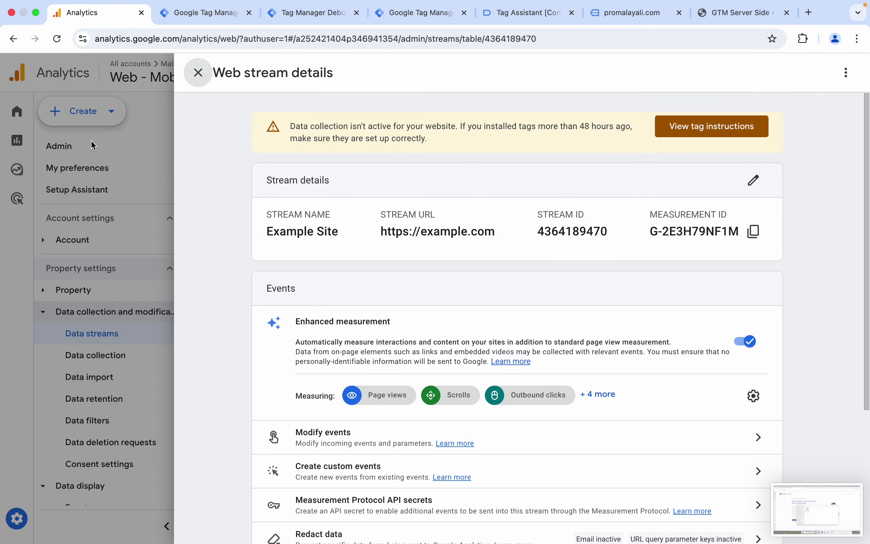
pyautogui.click(104, 202)
pyautogui.scroll(-6, 88, 344)
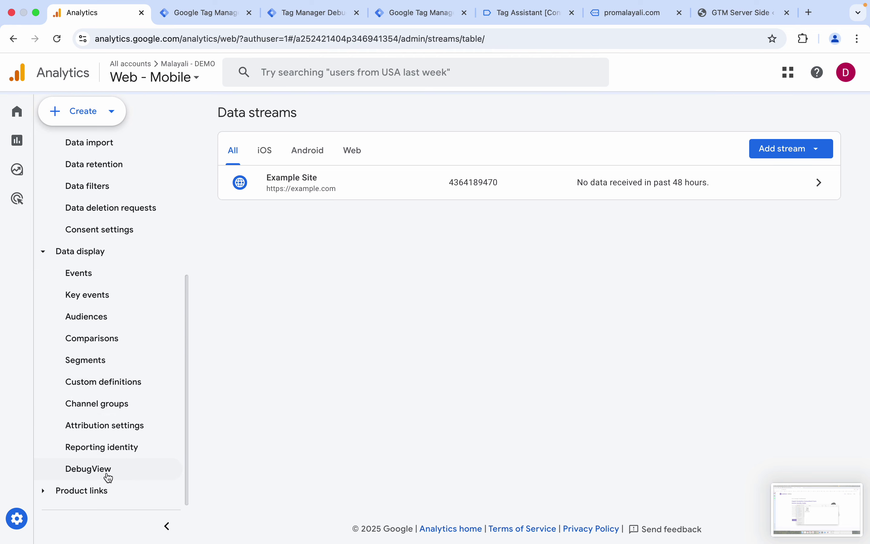
pyautogui.click(105, 476)
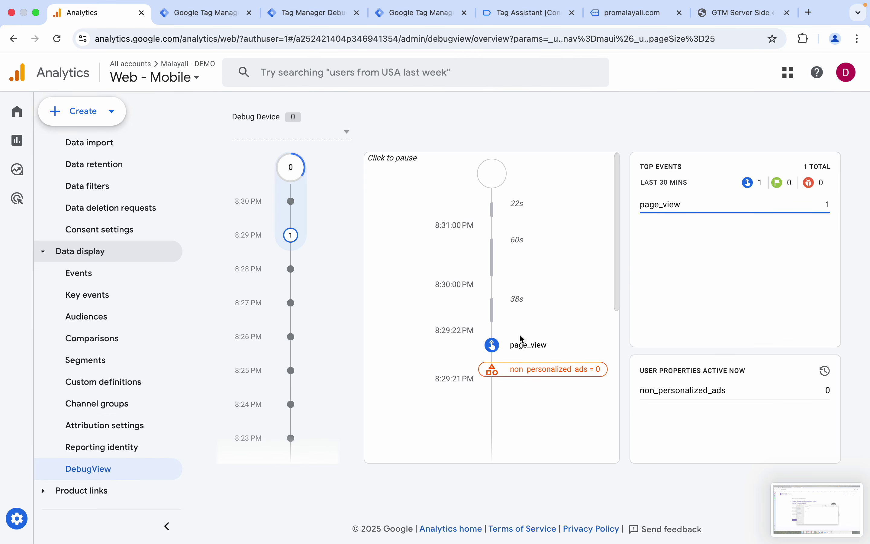
# Inspect the page_view event's page_title and ga_session_id parameters in DebugView and copy the session ID
pyautogui.click(528, 346)
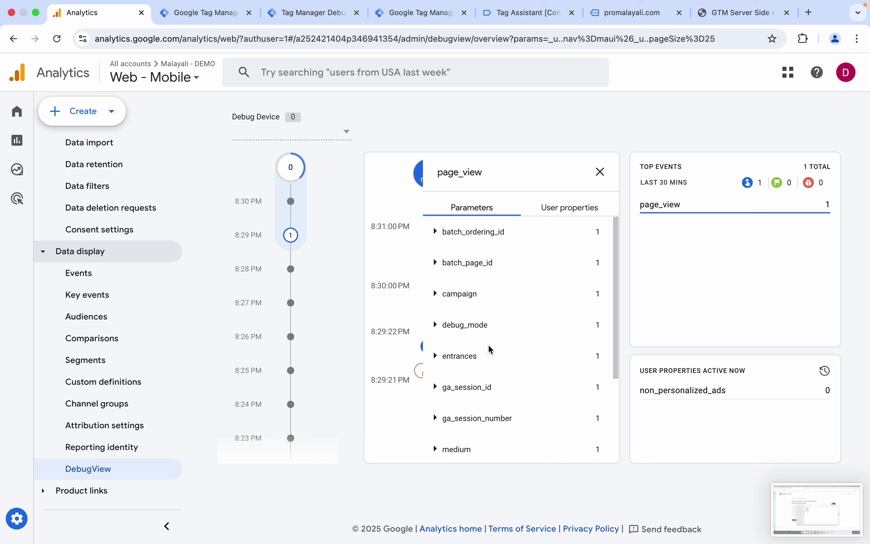
pyautogui.scroll(-2, 491, 354)
pyautogui.scroll(-2, 492, 358)
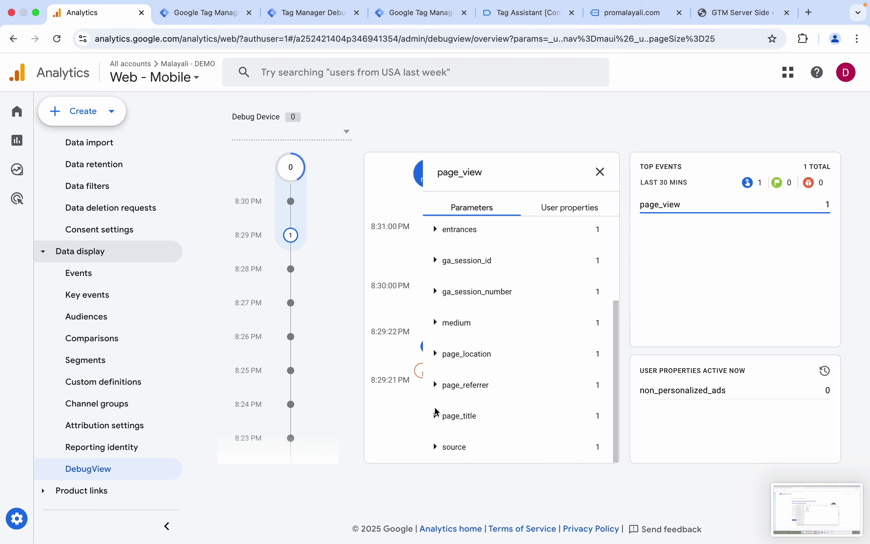
pyautogui.click(436, 414)
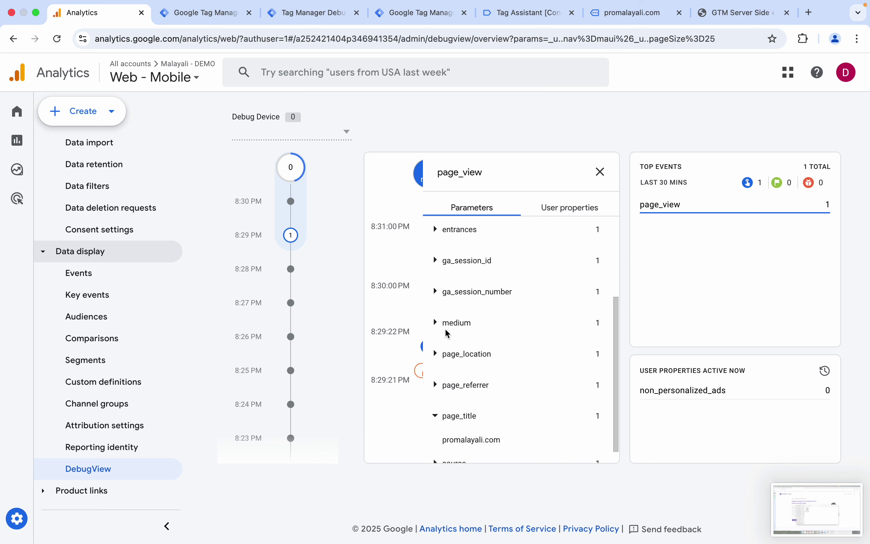
pyautogui.click(438, 261)
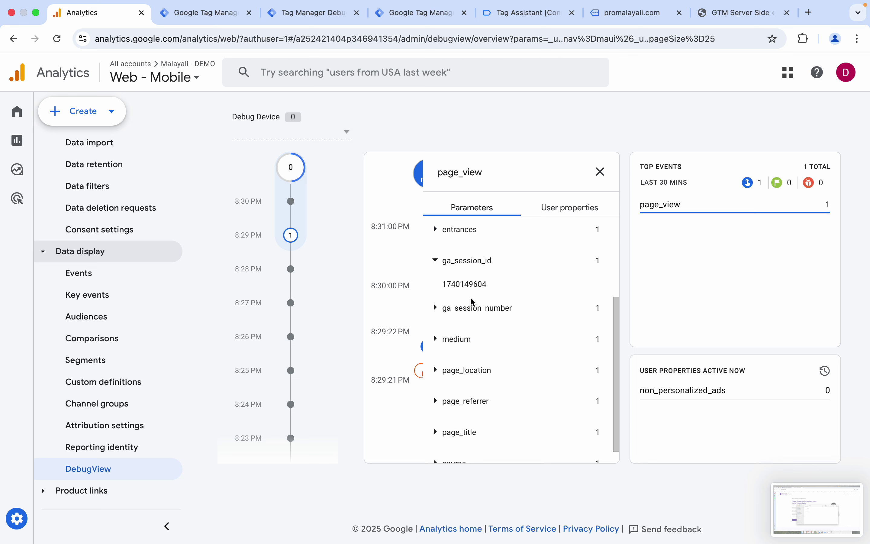
pyautogui.doubleClick(460, 284)
pyautogui.press('super+c')
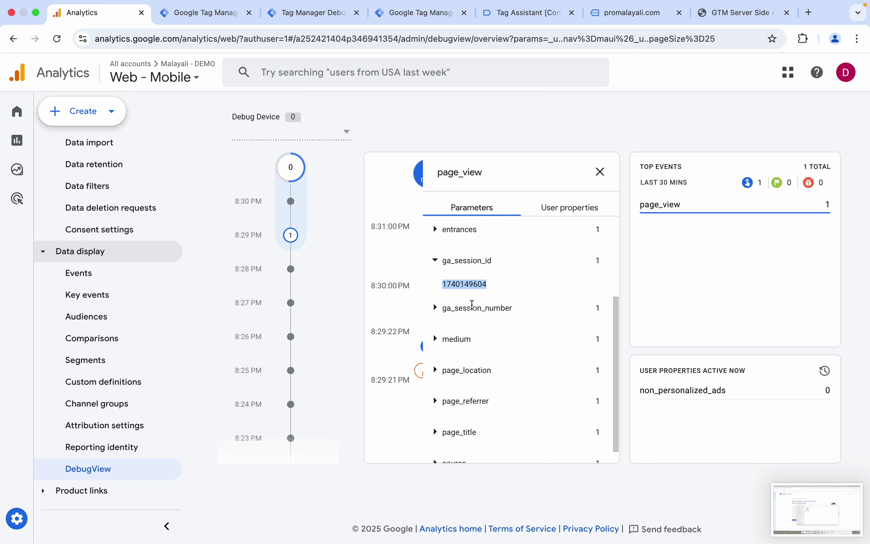
# Search for the copied session ID in the server debug view's outgoing request details and the page_view event data
pyautogui.click(293, 20)
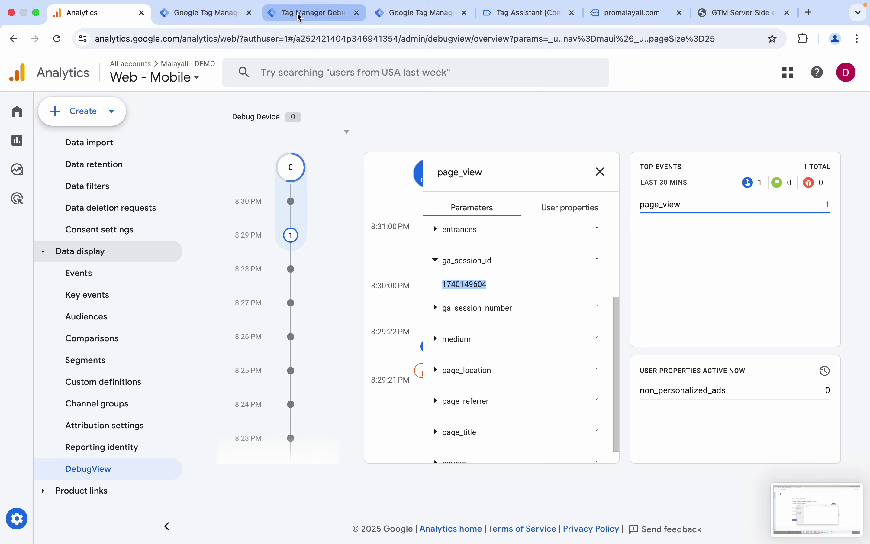
pyautogui.click(448, 174)
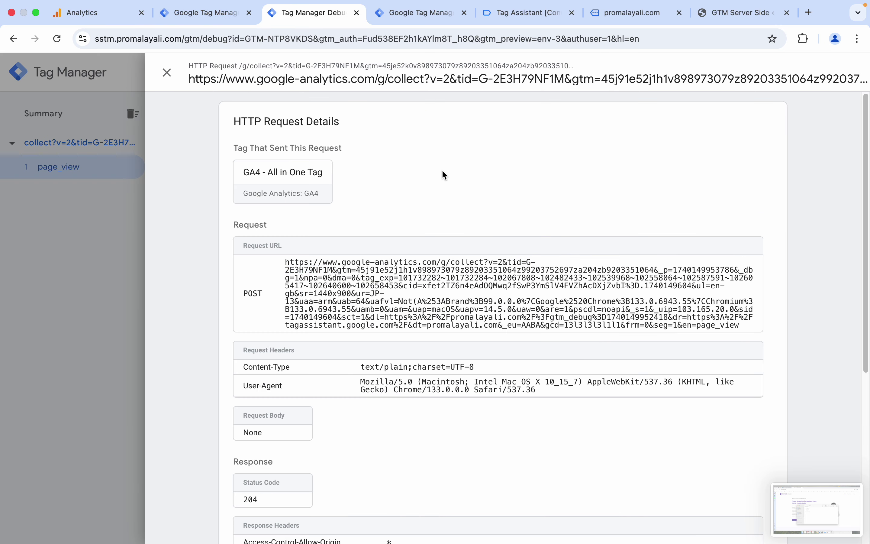
pyautogui.press('super+f')
pyautogui.press('super+v')
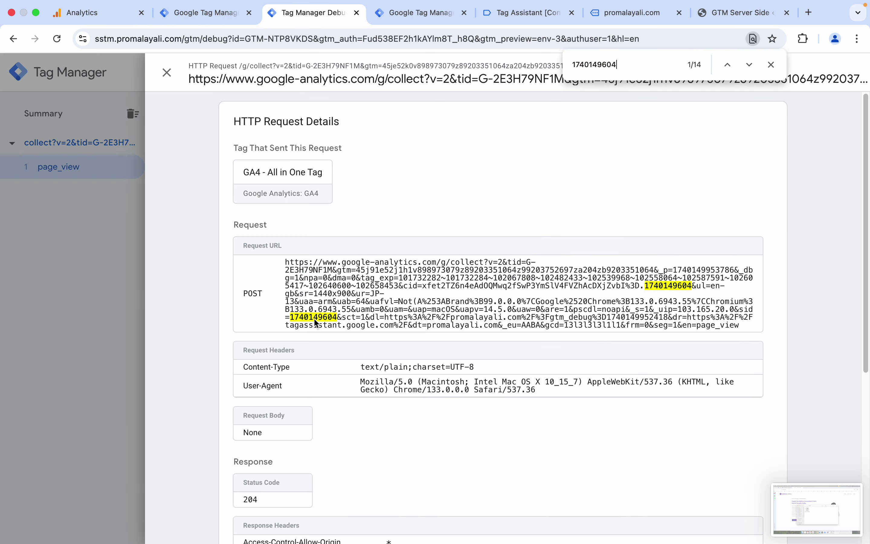
pyautogui.click(134, 227)
pyautogui.click(594, 191)
pyautogui.press('super+f')
pyautogui.press('super+v')
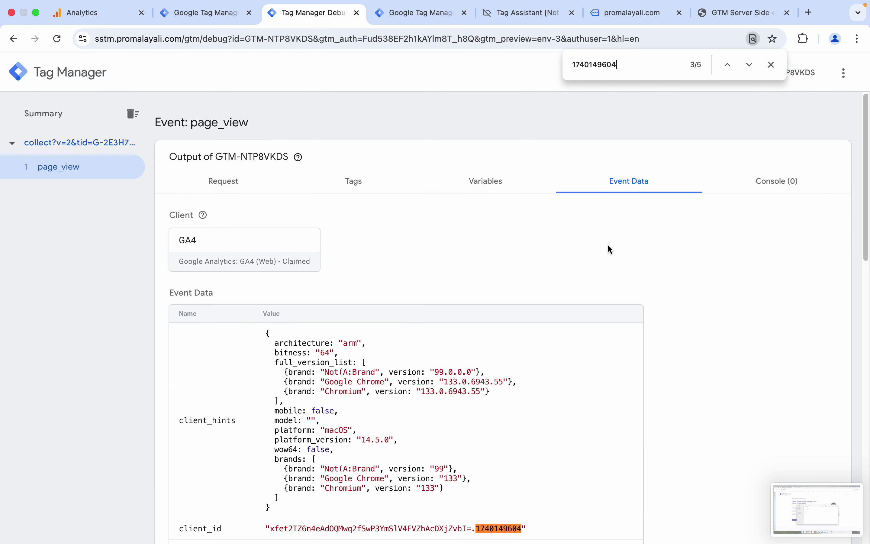
# Switch to Google Analytics, open the Example Site web stream and expand its full list of enhanced measurement events
pyautogui.scroll(-6, 597, 230)
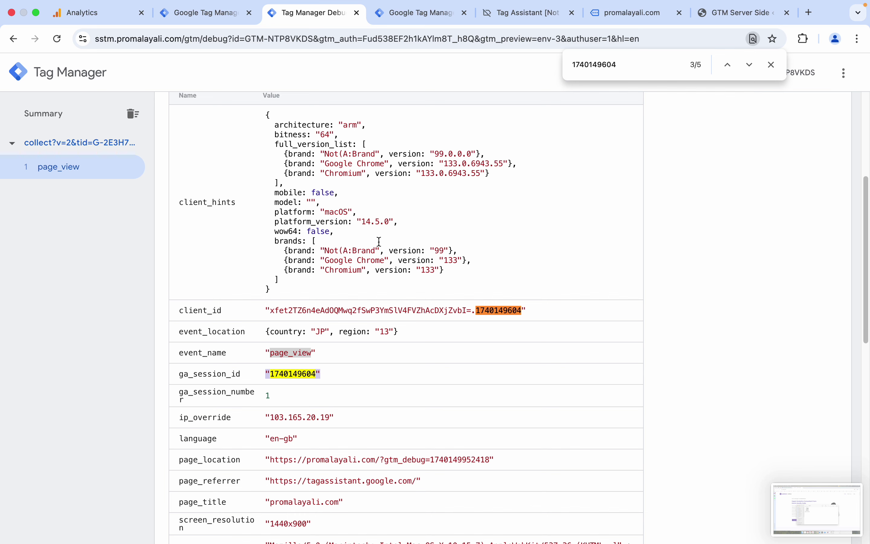
pyautogui.click(432, 14)
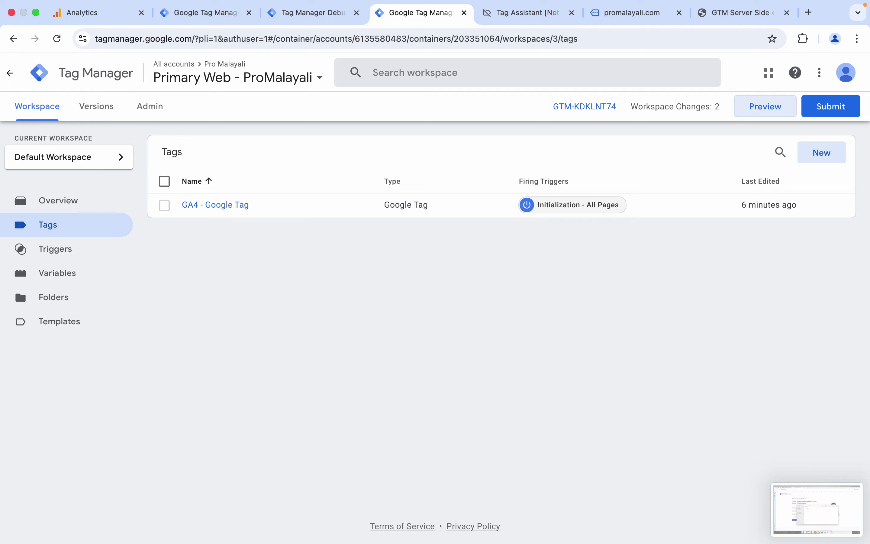
pyautogui.click(95, 13)
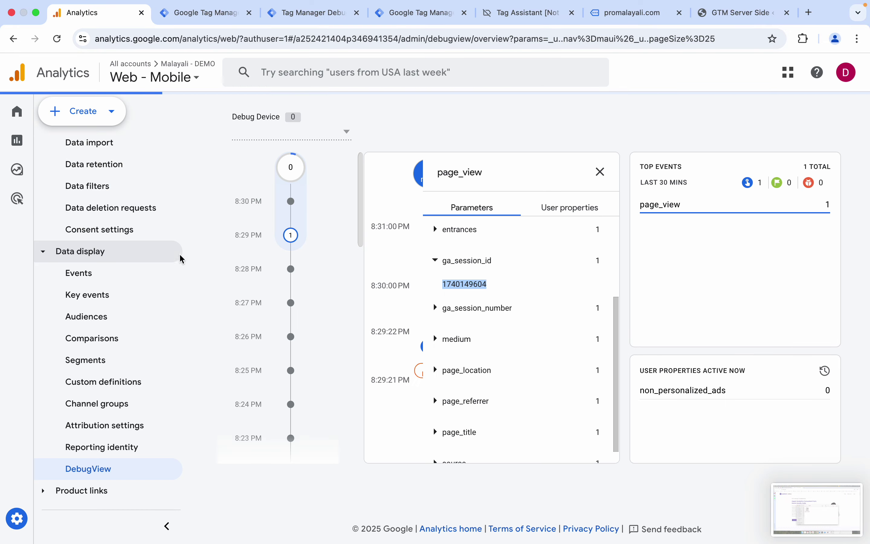
pyautogui.click(106, 359)
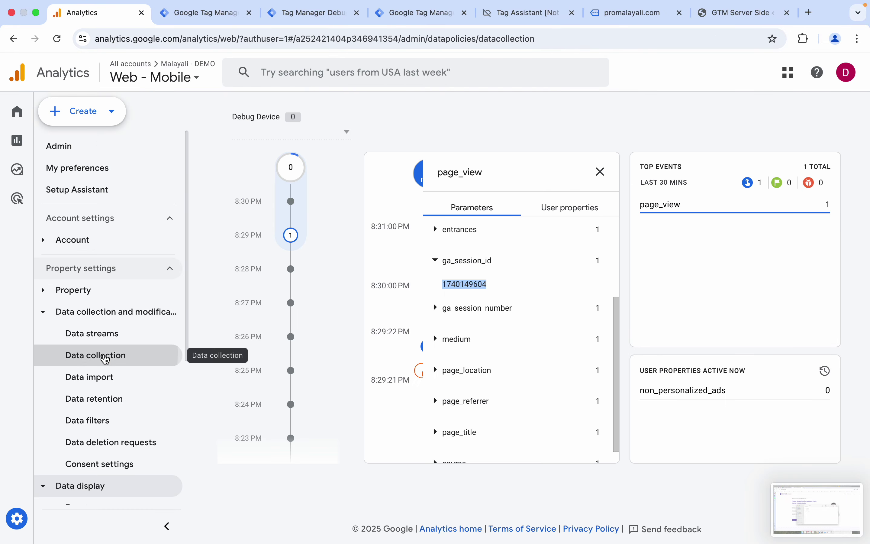
pyautogui.click(101, 333)
pyautogui.click(374, 189)
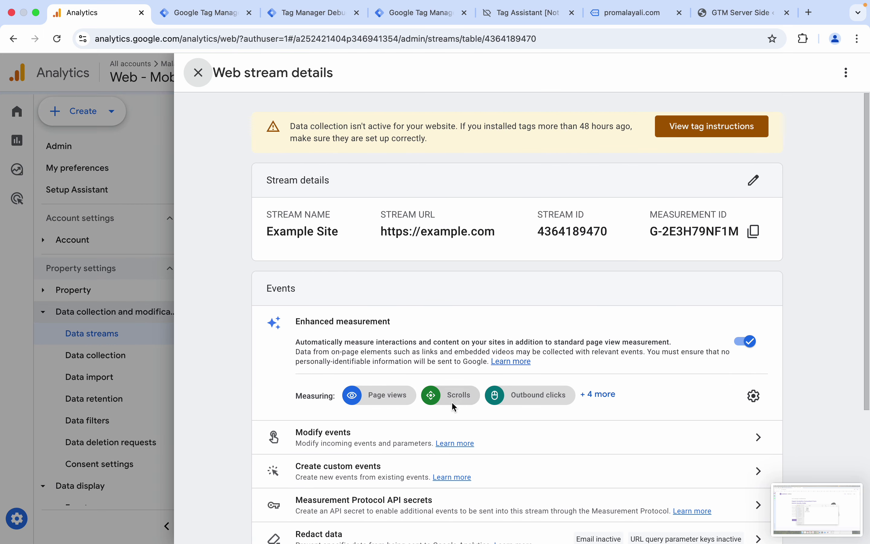
pyautogui.click(608, 395)
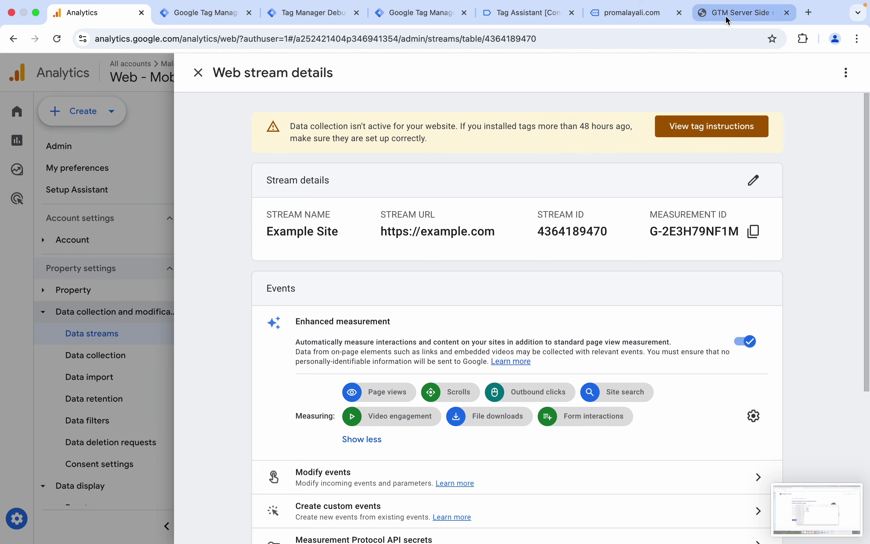
# Reload the promalayali.com debug page and scroll through to its footer to generate new page_view and scroll events
pyautogui.click(741, 13)
pyautogui.click(294, 13)
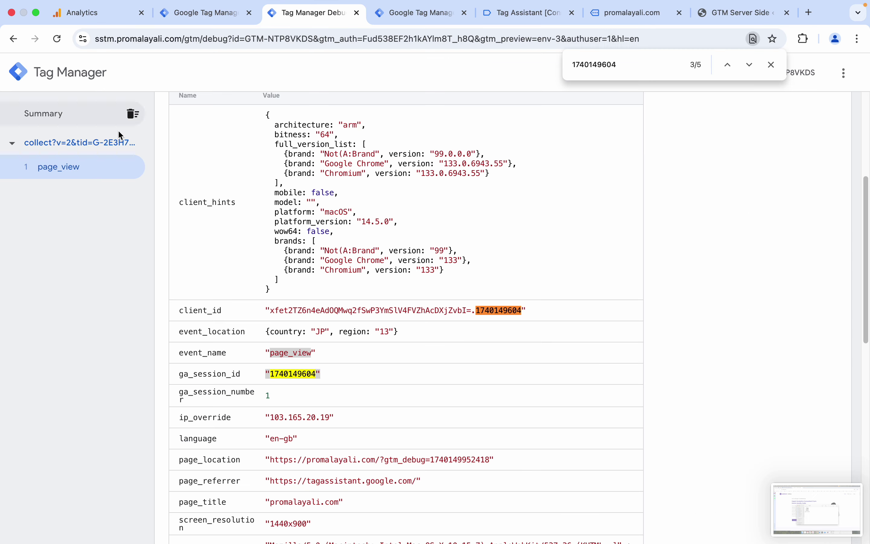
pyautogui.click(738, 13)
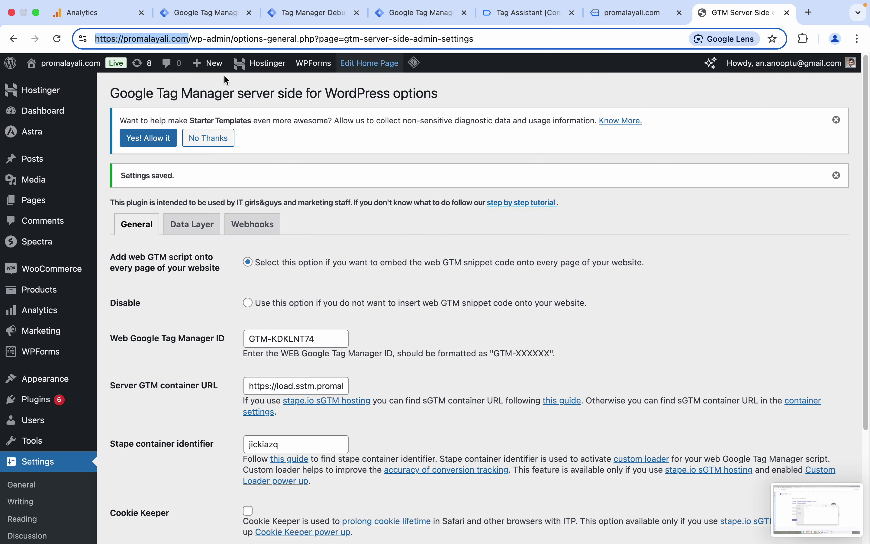
pyautogui.click(633, 13)
pyautogui.click(57, 39)
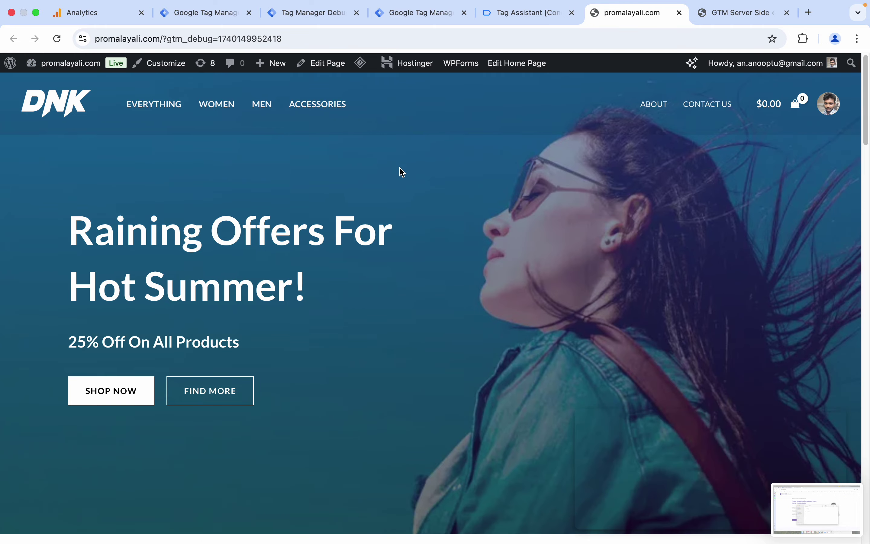
pyautogui.scroll(-7, 402, 340)
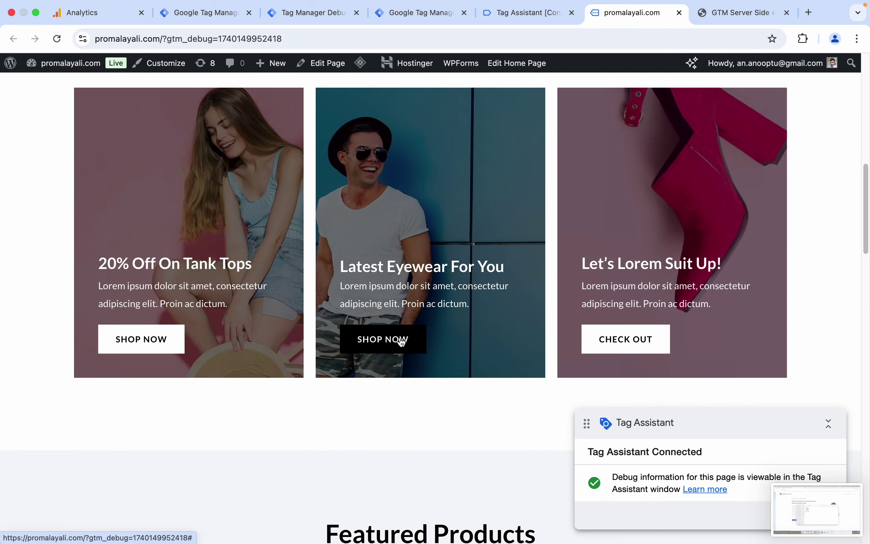
pyautogui.scroll(-20, 399, 342)
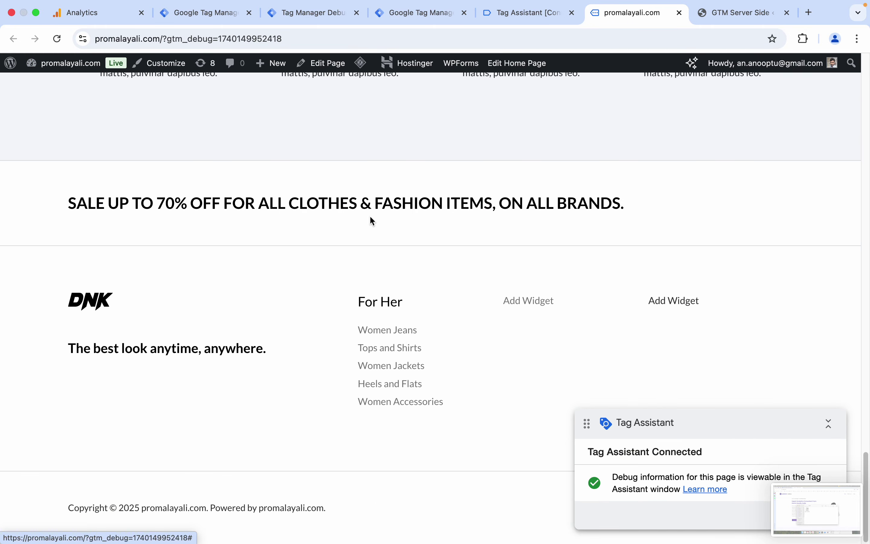
# Examine the scroll event's data in the server debug view and compare it with the event list in Tag Assistant
pyautogui.click(306, 13)
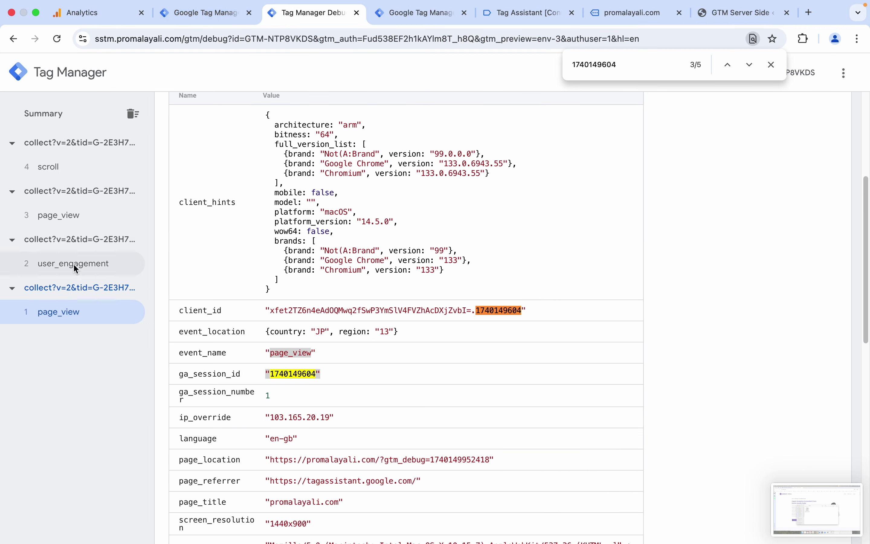
pyautogui.click(62, 175)
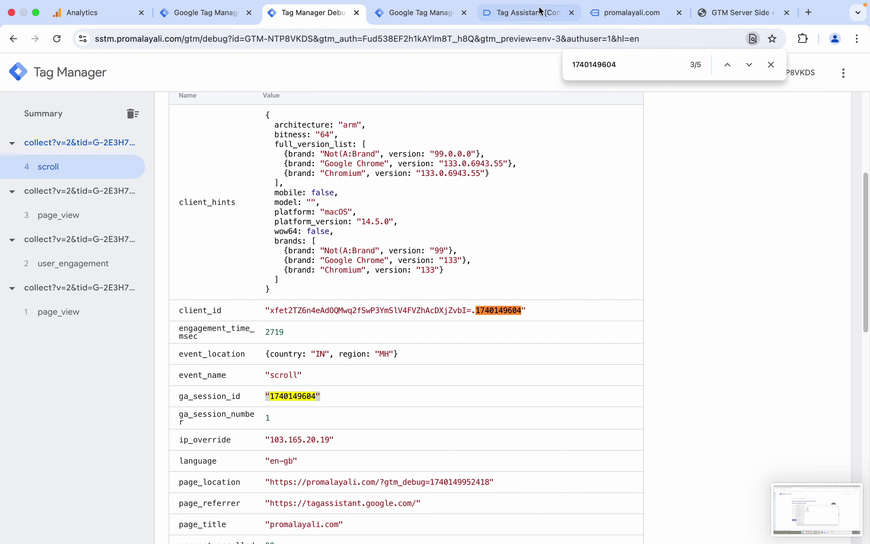
pyautogui.click(525, 13)
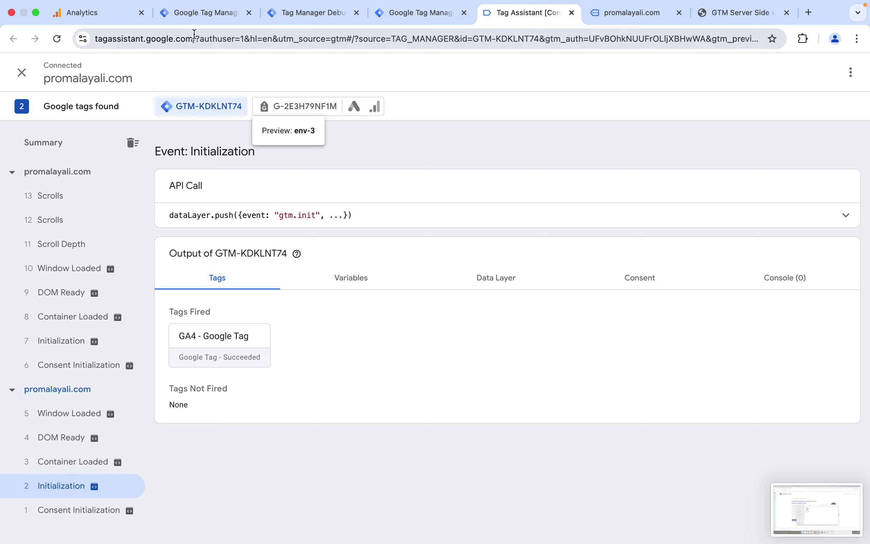
pyautogui.click(321, 15)
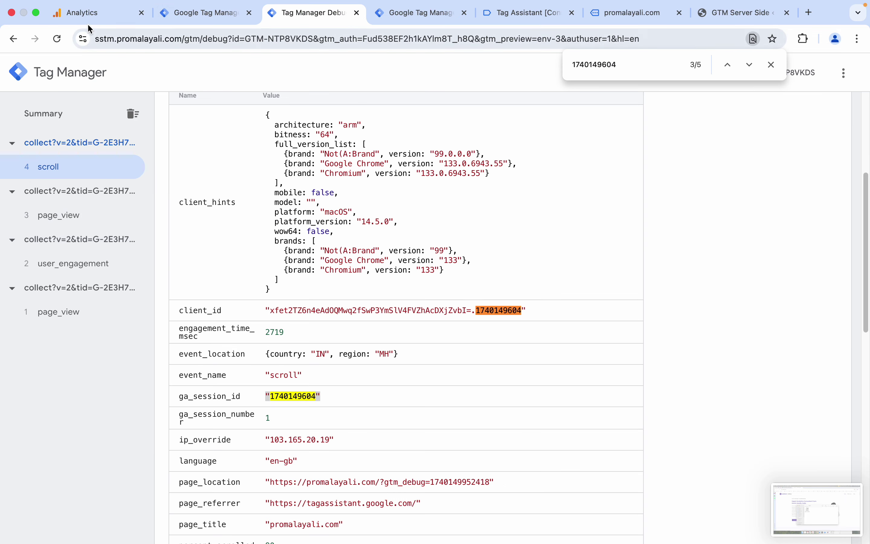
# Switch to Google Analytics, leave the data stream settings and check the incoming events in DebugView
pyautogui.click(90, 14)
pyautogui.click(39, 252)
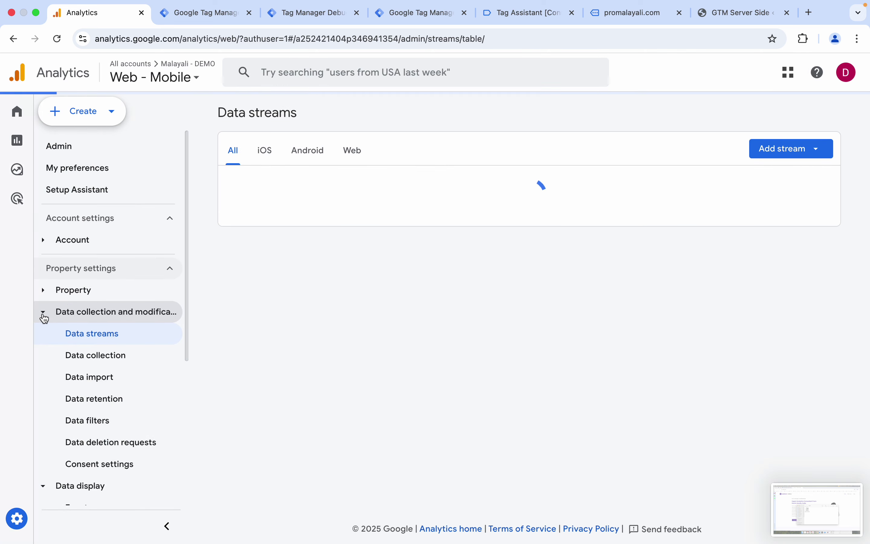
pyautogui.click(43, 312)
pyautogui.scroll(-2, 92, 460)
pyautogui.click(90, 470)
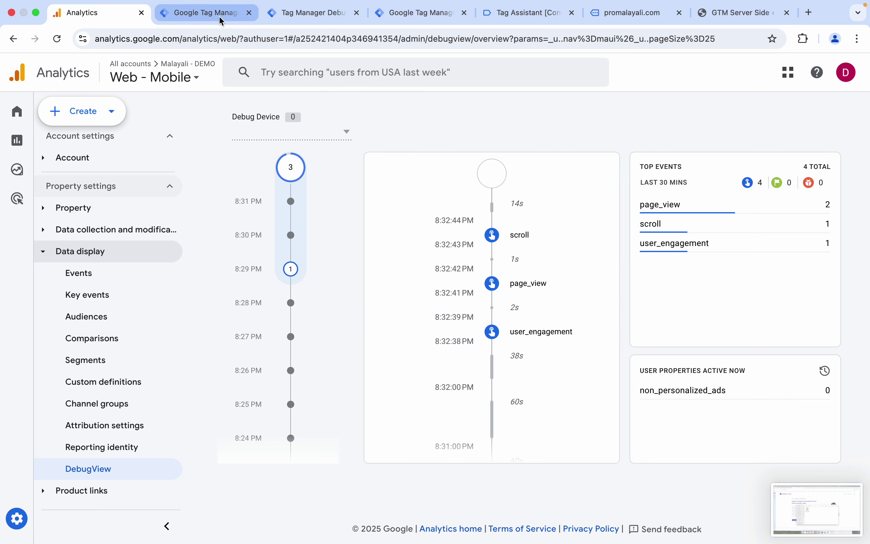
# Review the Primary Web - ProMalayali tags, followed by the Primary SSTM - ProMalayali container's tags and clients
pyautogui.click(425, 16)
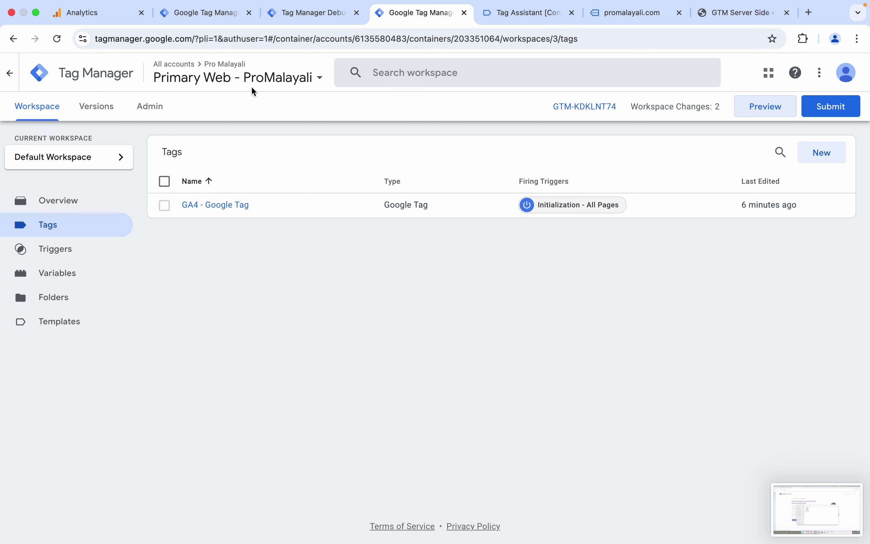
pyautogui.click(228, 16)
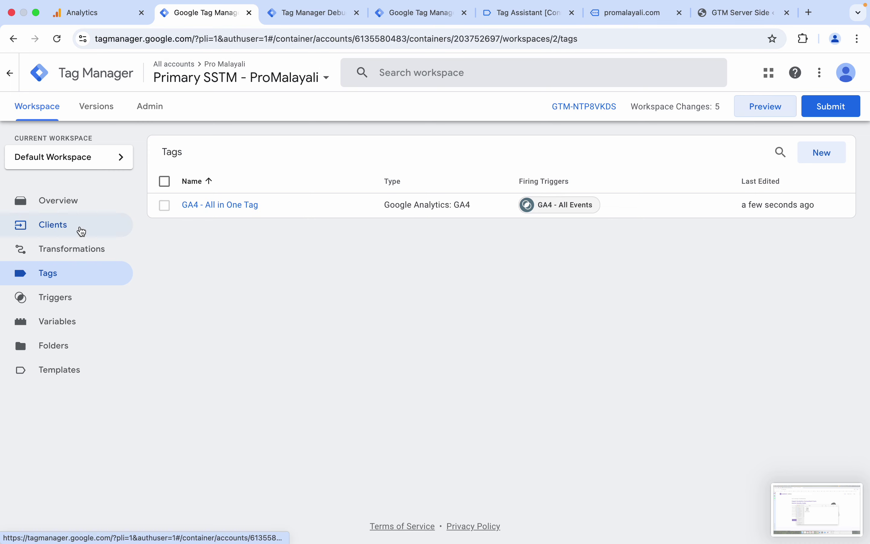
pyautogui.click(80, 230)
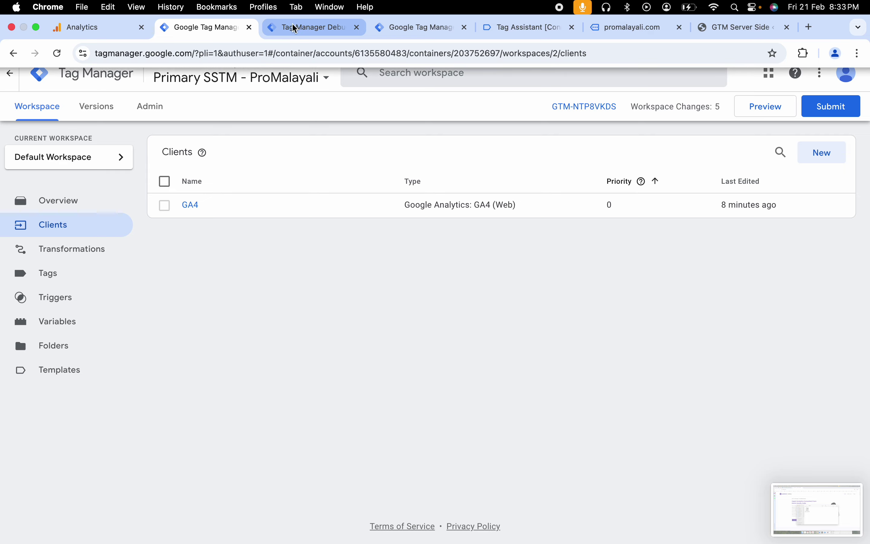
# Inspect the scroll event's requests and fired tags in the server debug view, and check the matching event in GA4 DebugView
pyautogui.click(316, 12)
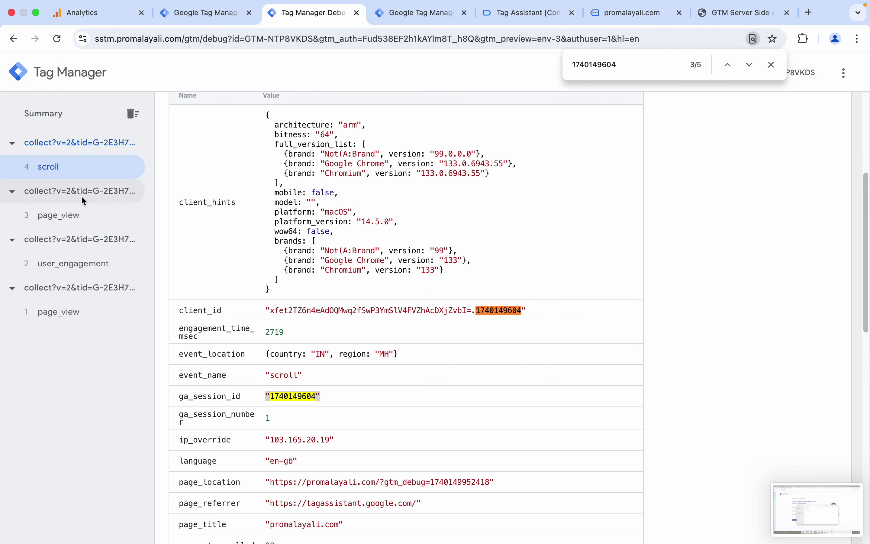
pyautogui.scroll(5, 258, 213)
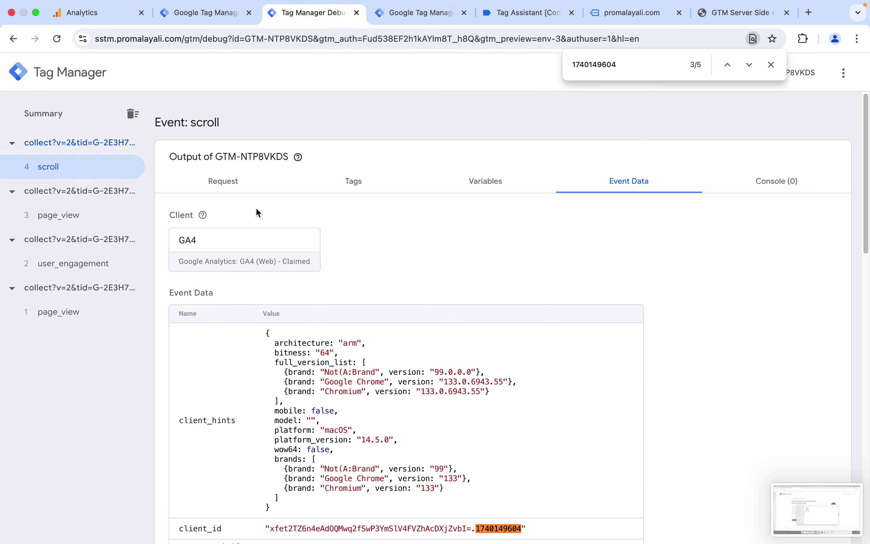
pyautogui.click(227, 184)
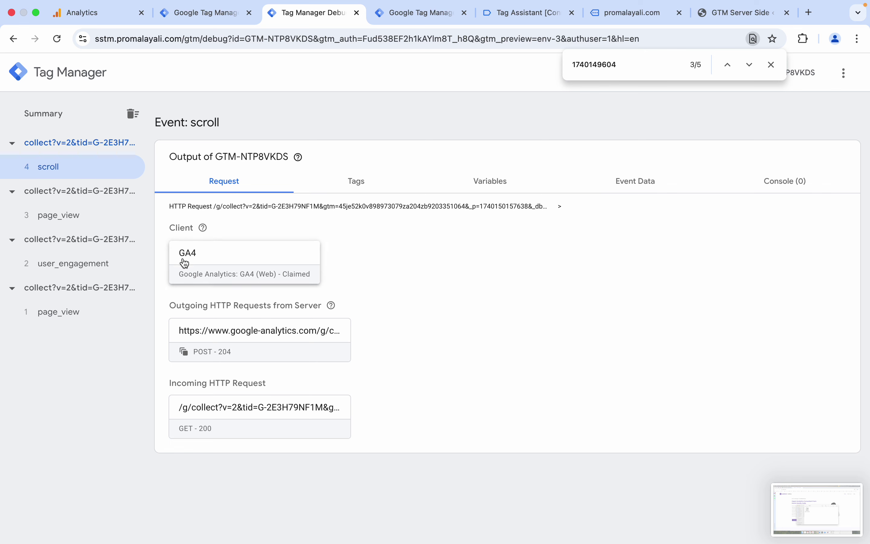
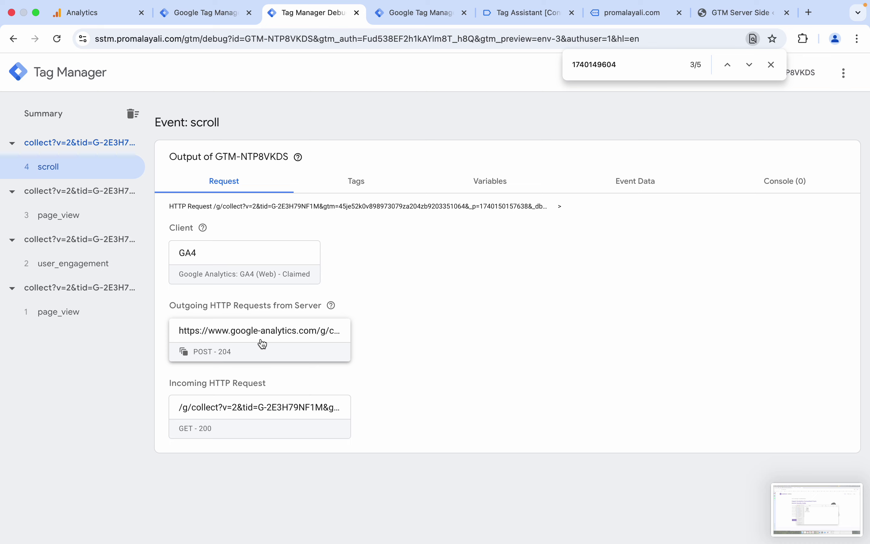
pyautogui.click(374, 188)
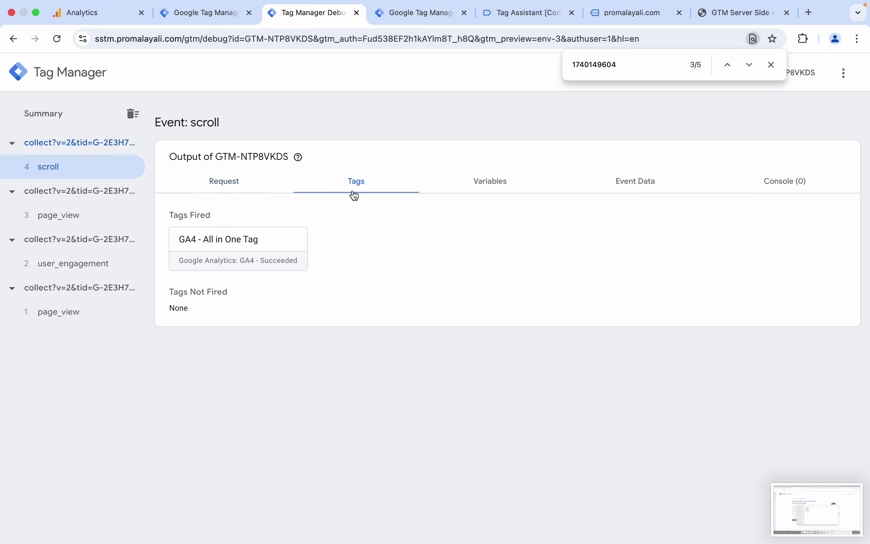
pyautogui.click(107, 17)
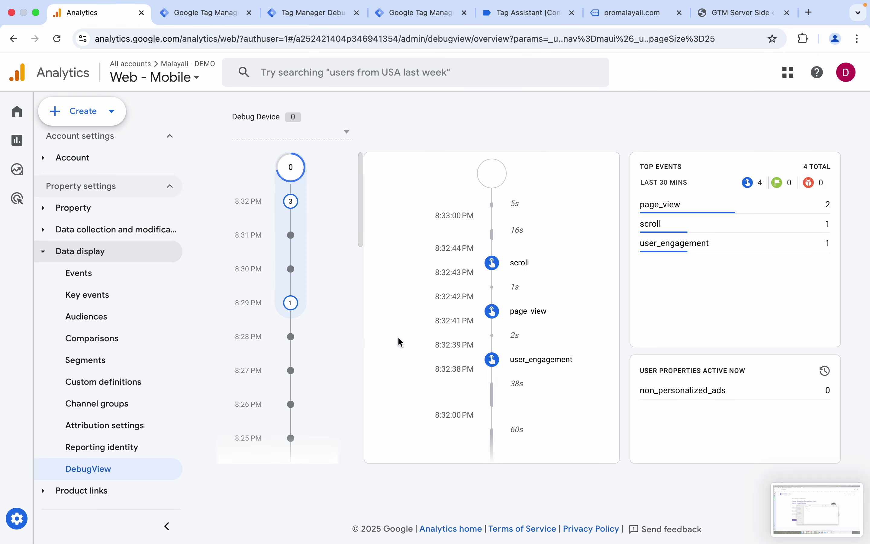
# Start a new tag of type Google Analytics: GA4 Event in the Primary Web - ProMalayali container
pyautogui.click(393, 18)
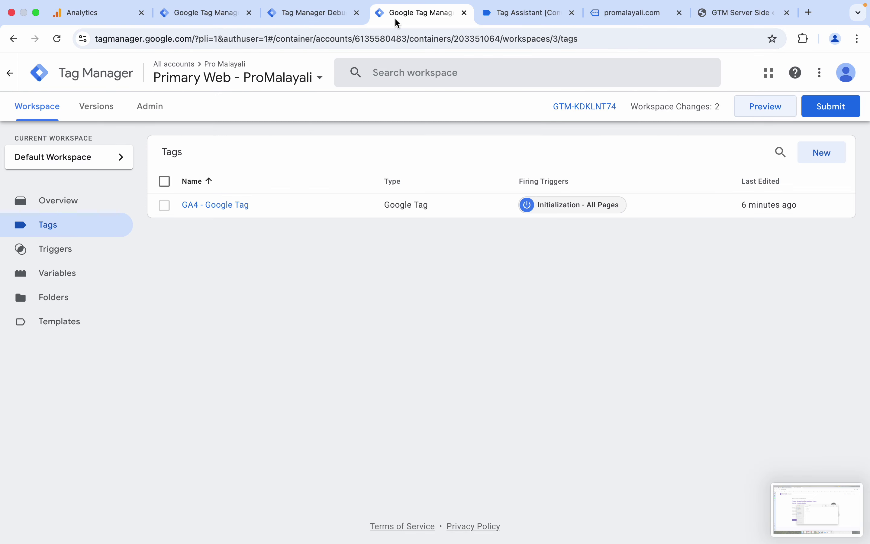
pyautogui.click(825, 152)
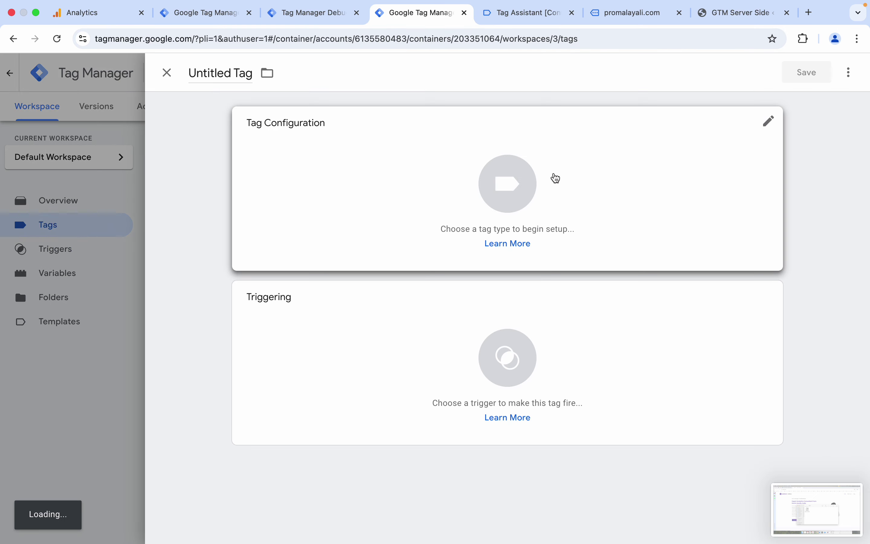
pyautogui.click(535, 181)
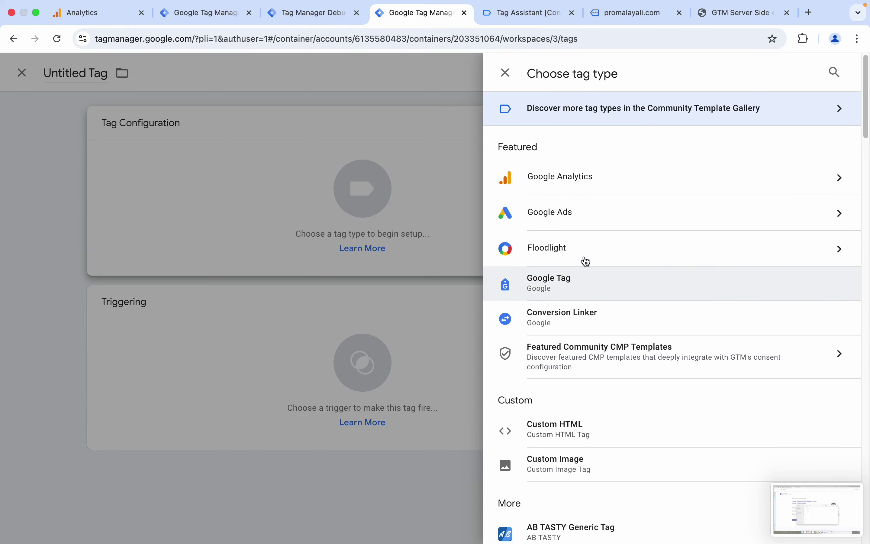
pyautogui.click(601, 180)
pyautogui.click(647, 187)
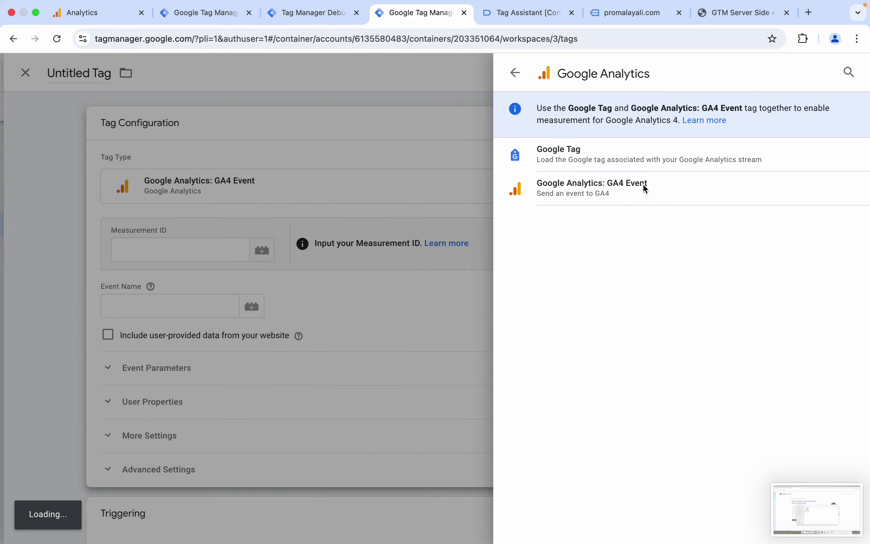
pyautogui.click(269, 252)
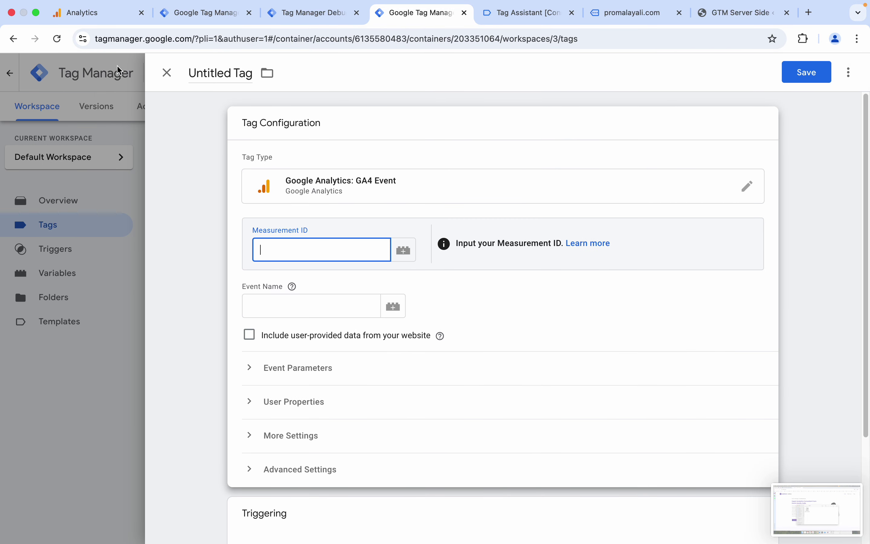
# Switch to Google Analytics and copy the Measurement ID of the Example Site web data stream
pyautogui.click(90, 13)
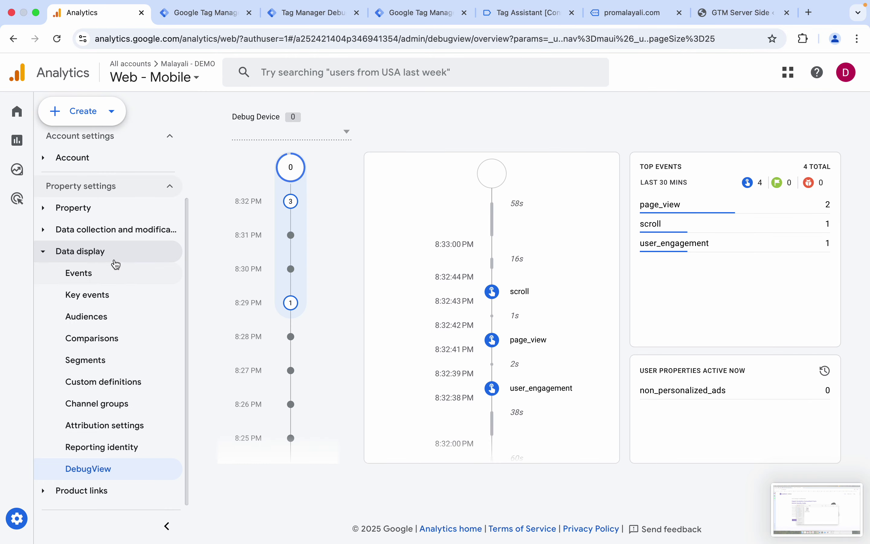
pyautogui.scroll(3, 97, 248)
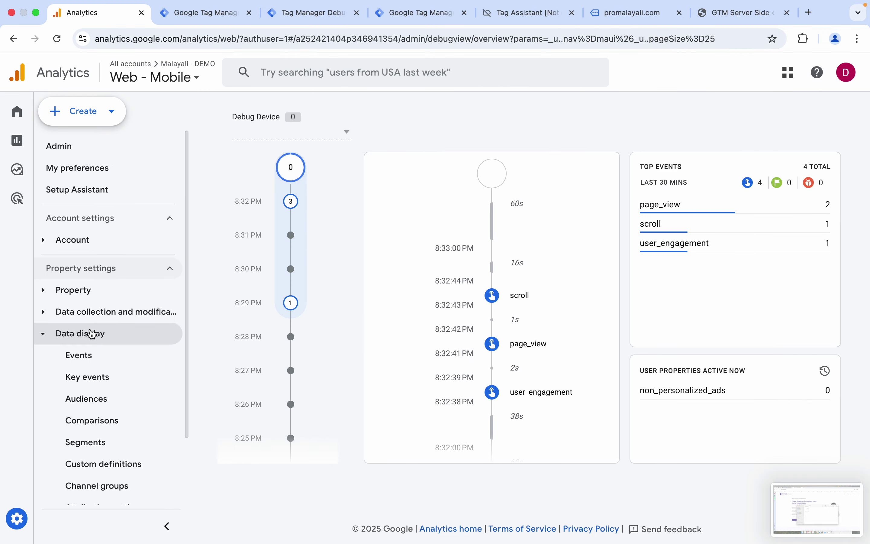
pyautogui.click(72, 315)
pyautogui.click(85, 329)
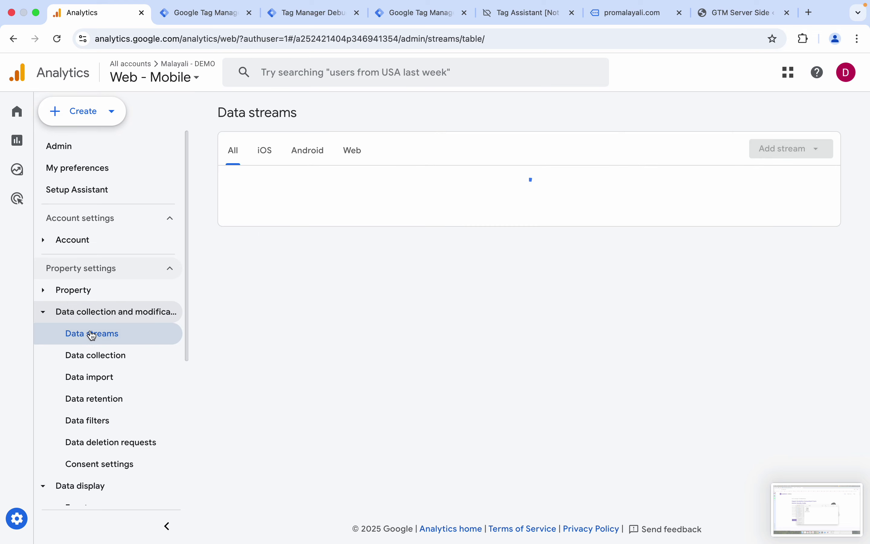
pyautogui.click(330, 188)
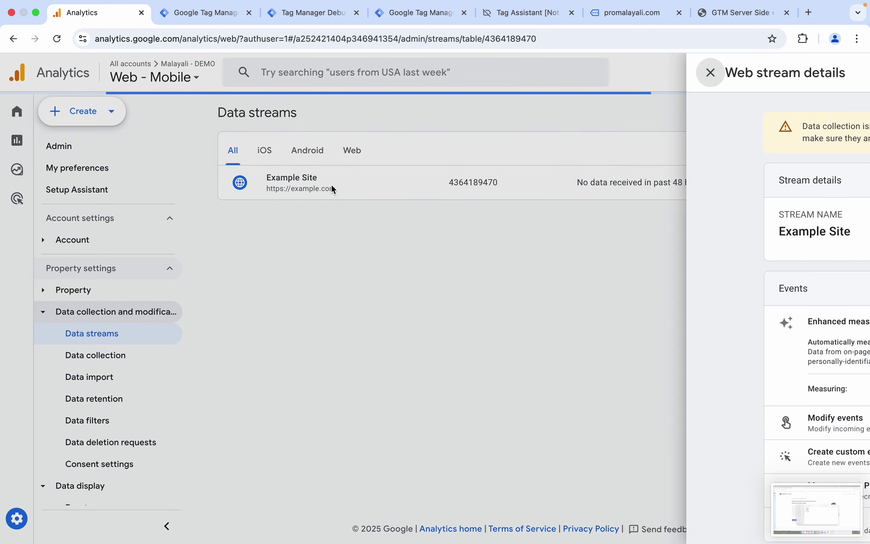
pyautogui.click(754, 231)
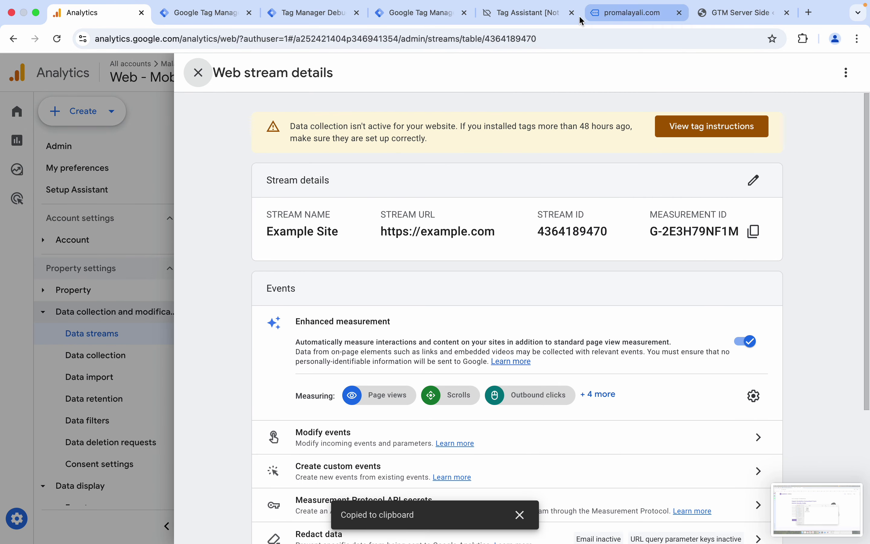
# Switch back to the new GA4 Event tag in Tag Manager and create a Constant variable for its Measurement ID, holding the copied ID
pyautogui.click(404, 16)
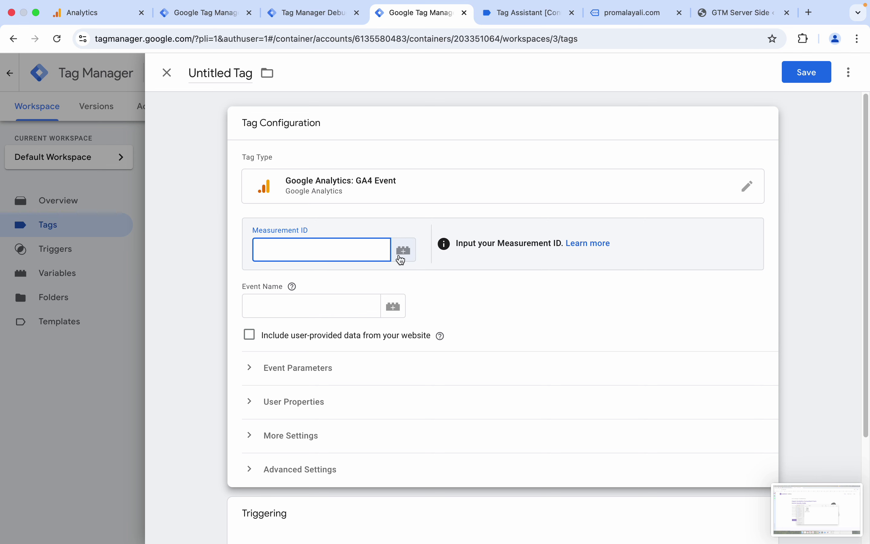
pyautogui.click(402, 252)
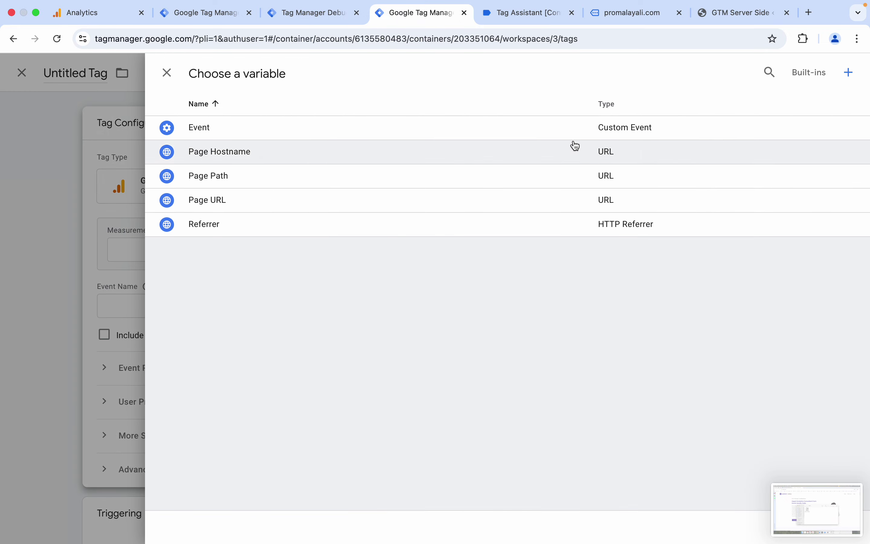
pyautogui.click(849, 72)
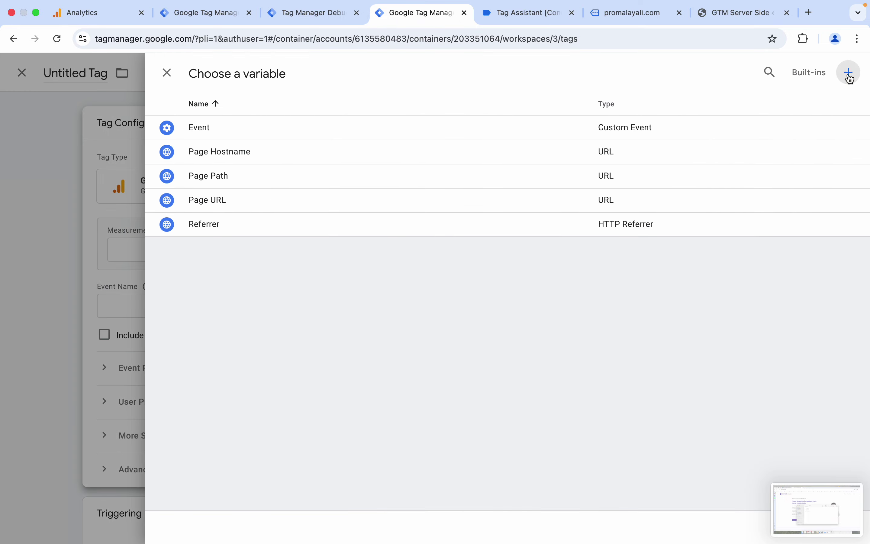
pyautogui.click(450, 161)
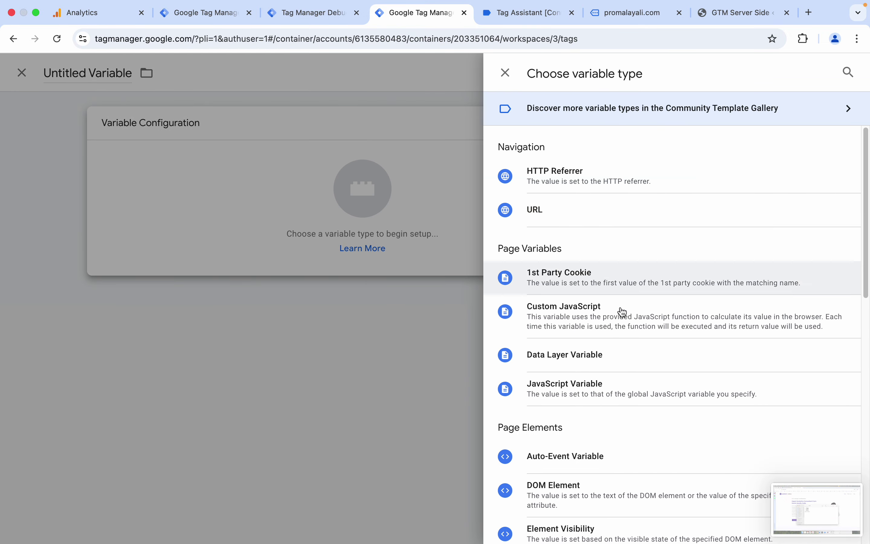
pyautogui.scroll(-3, 624, 313)
pyautogui.scroll(-3, 626, 317)
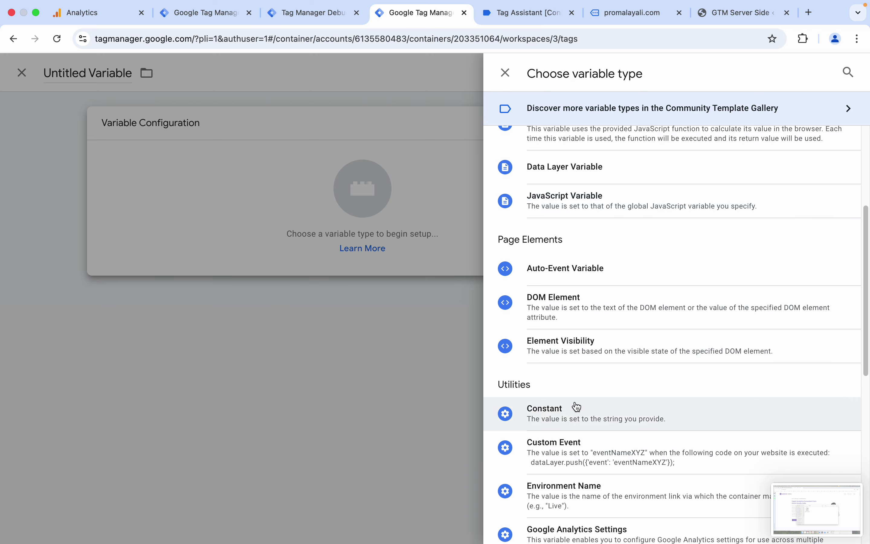
pyautogui.click(577, 407)
pyautogui.click(328, 245)
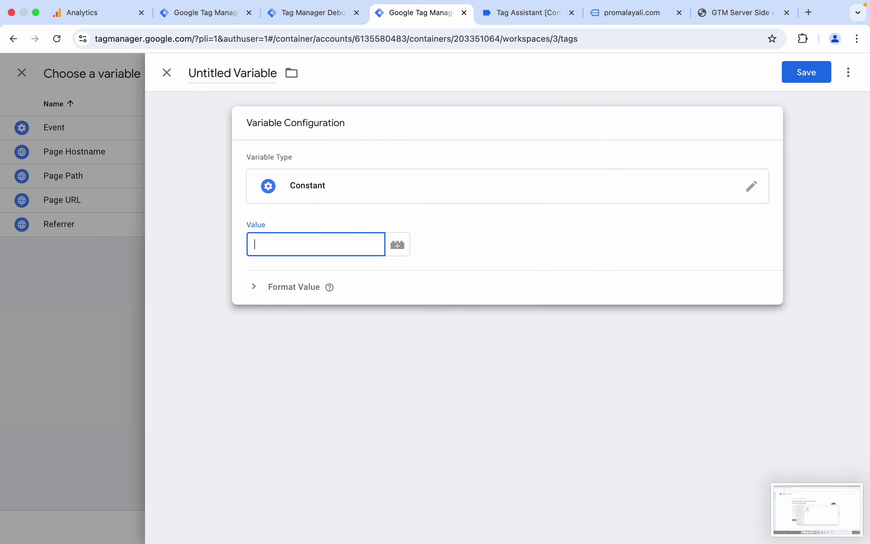
pyautogui.press('super+v')
# Name the constant variable GA4 ID - Test and save it as the tag's Measurement ID
pyautogui.click(220, 74)
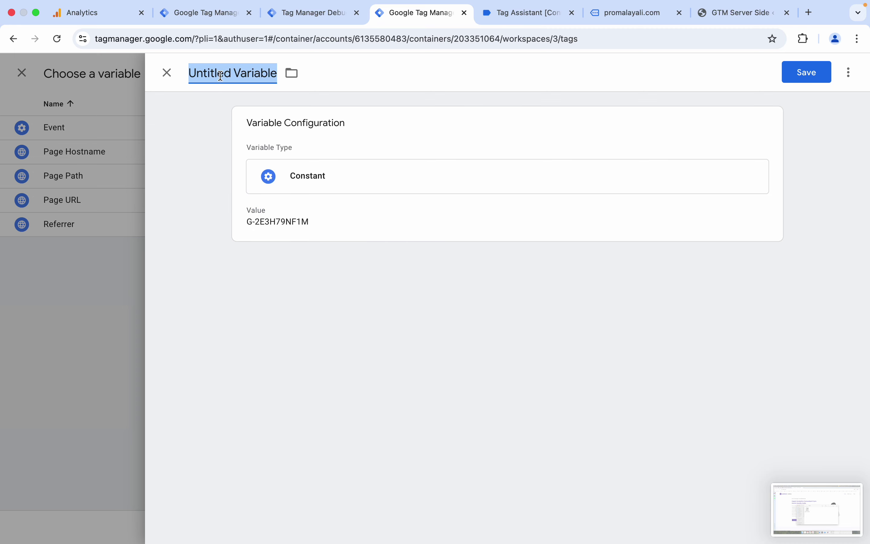
pyautogui.write('GA4')
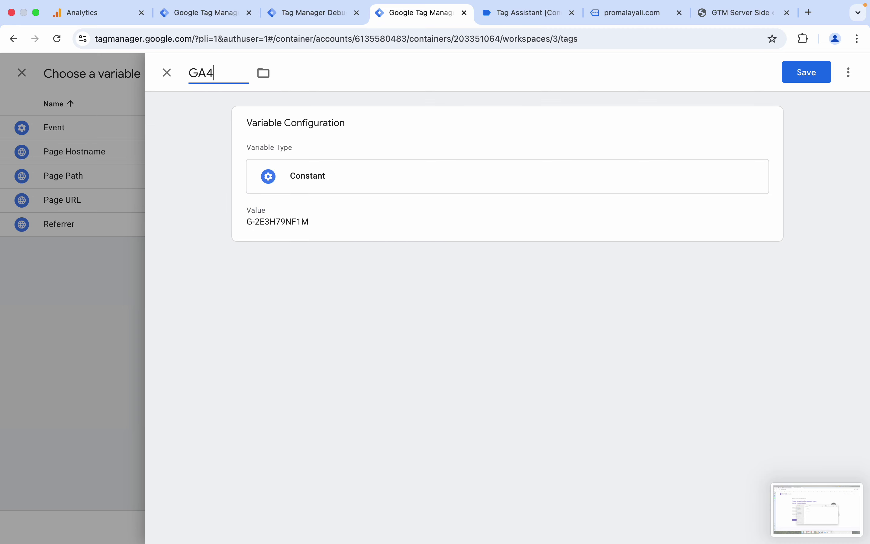
pyautogui.write(' ID - Test')
pyautogui.click(816, 79)
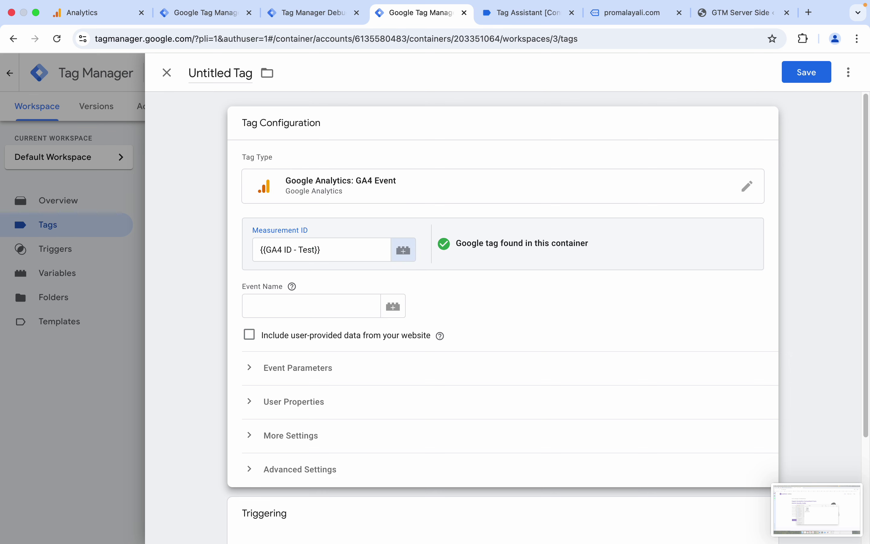
# Set the event name to test_button_click and start a new Click - All Elements trigger for the tag
pyautogui.moveTo(337, 250); pyautogui.dragTo(266, 253)
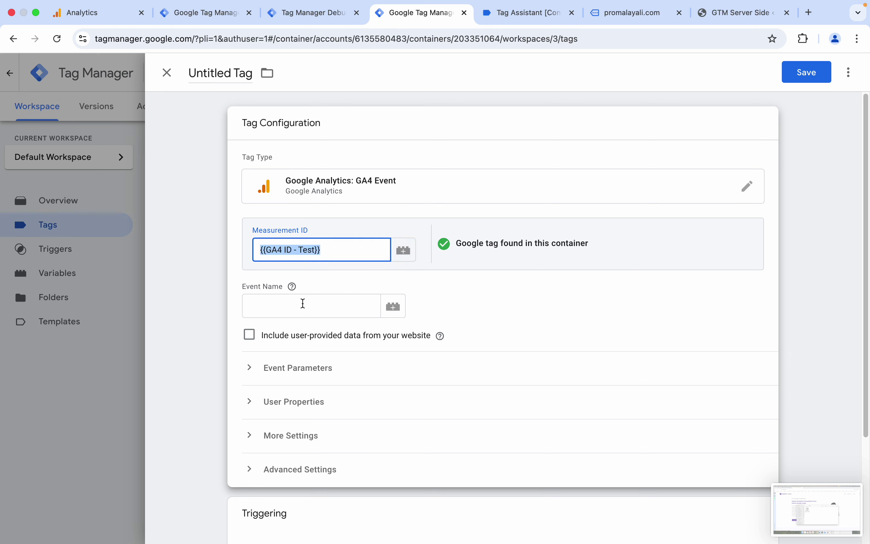
pyautogui.click(303, 304)
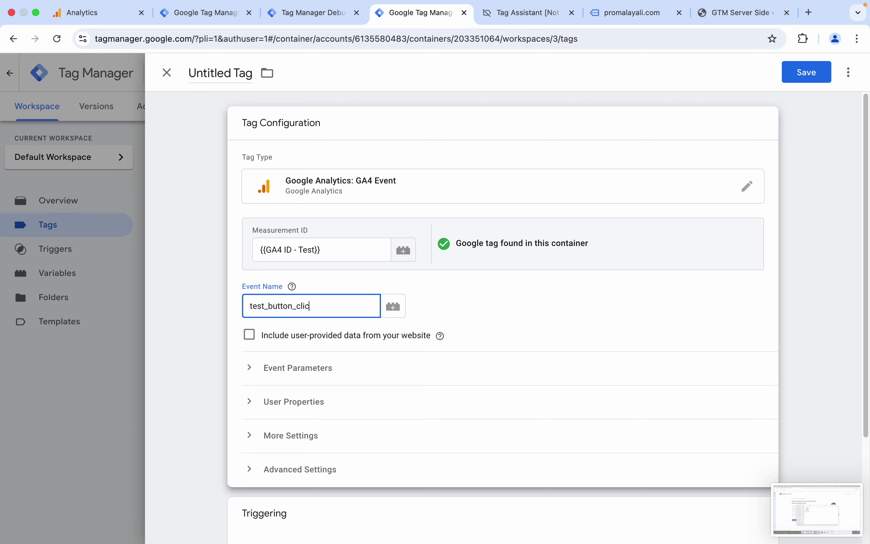
pyautogui.scroll(-3, 518, 381)
pyautogui.click(511, 404)
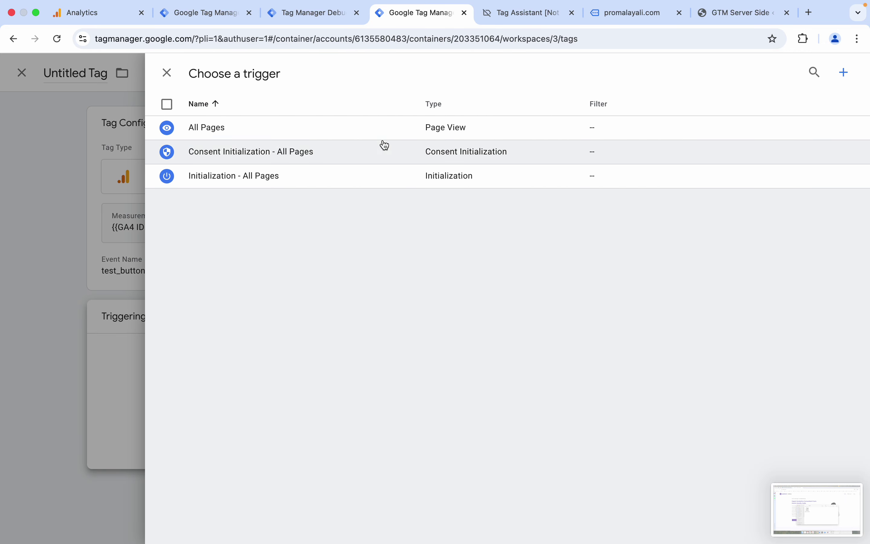
pyautogui.click(847, 74)
pyautogui.click(491, 181)
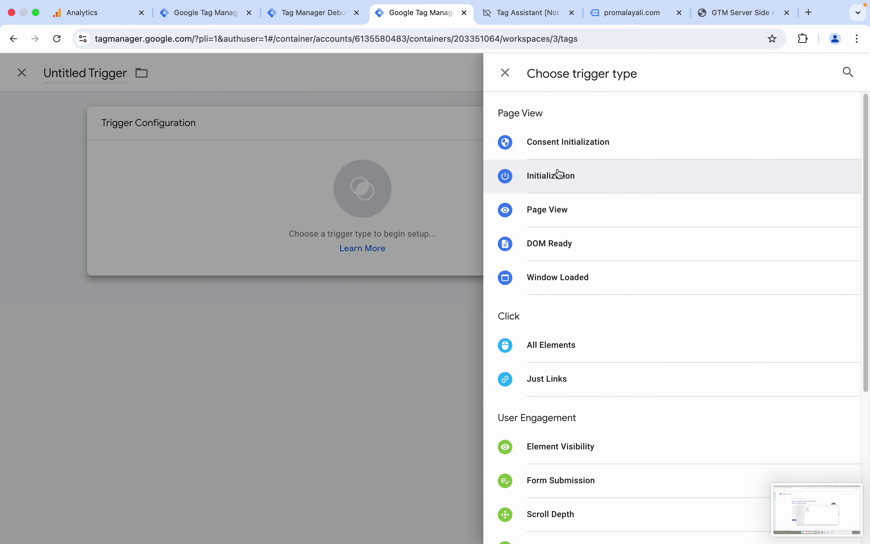
pyautogui.click(572, 346)
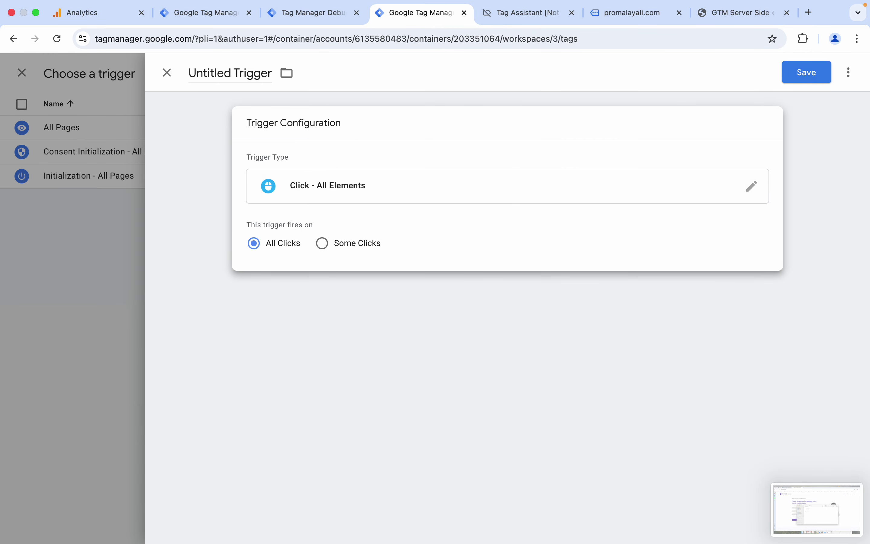
# Save the trigger under the name All Elements - Clicks, firing on all clicks
pyautogui.click(808, 74)
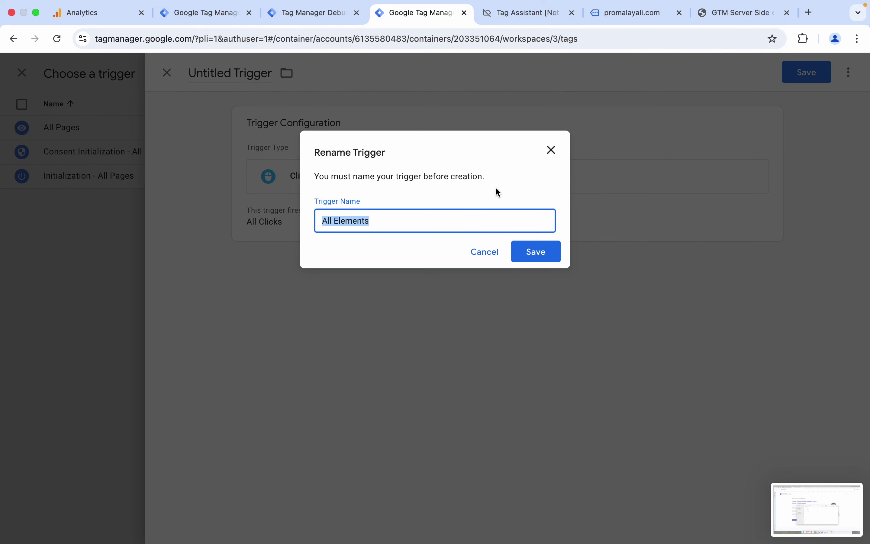
pyautogui.click(370, 221)
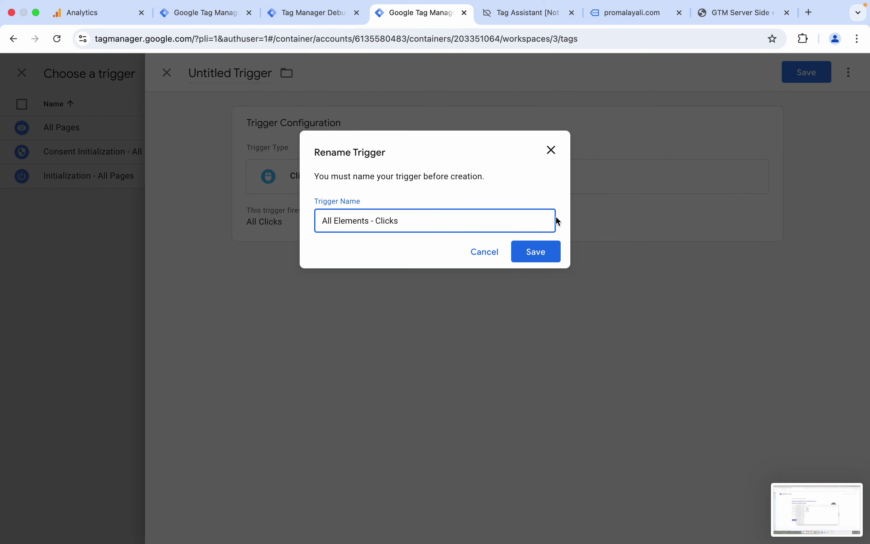
pyautogui.click(533, 252)
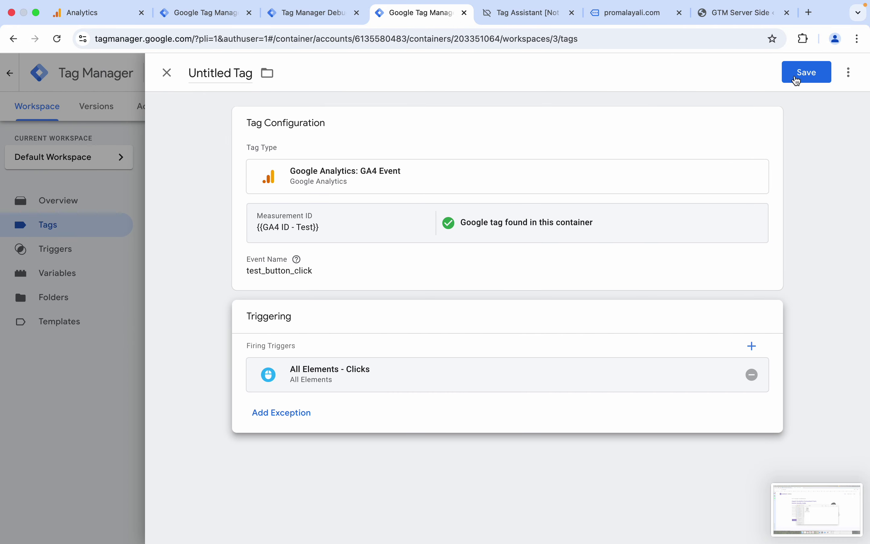
# Save the GA4 Event tag under the name GA4 - All Clicks
pyautogui.click(820, 76)
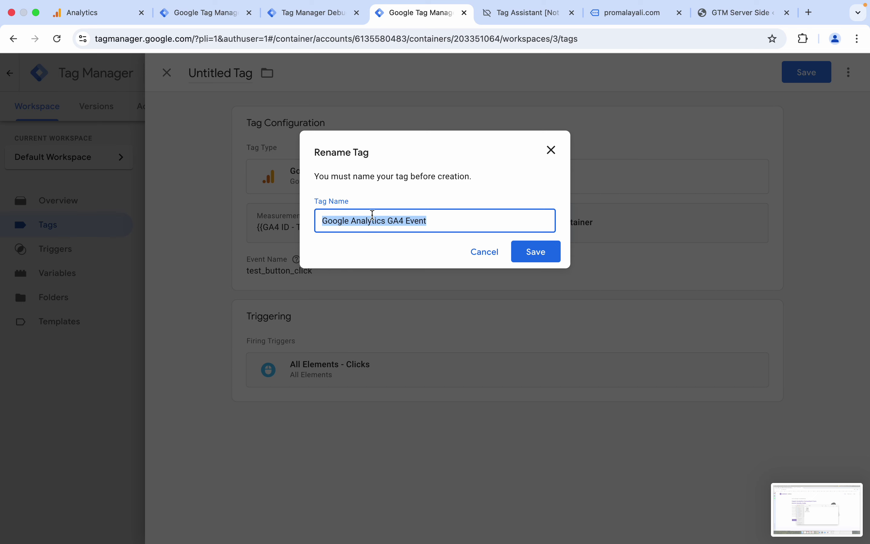
pyautogui.write('GA4')
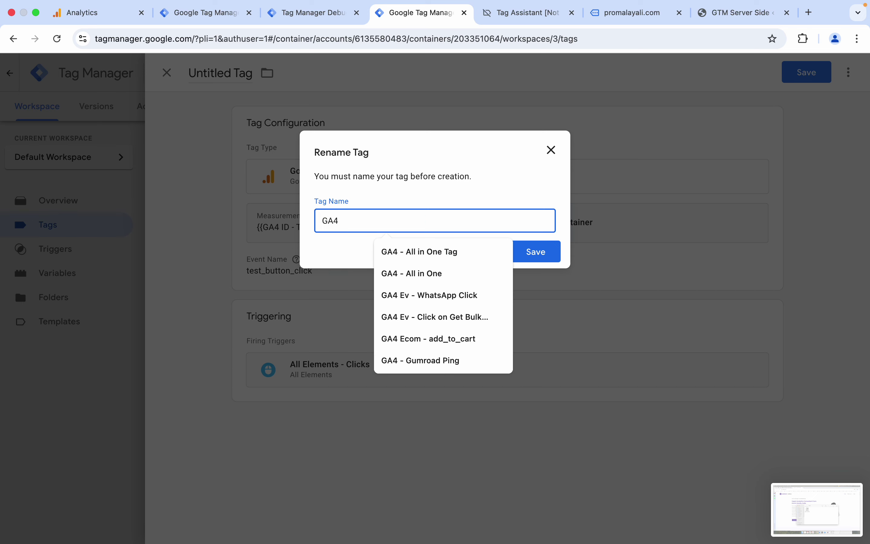
pyautogui.write(' -')
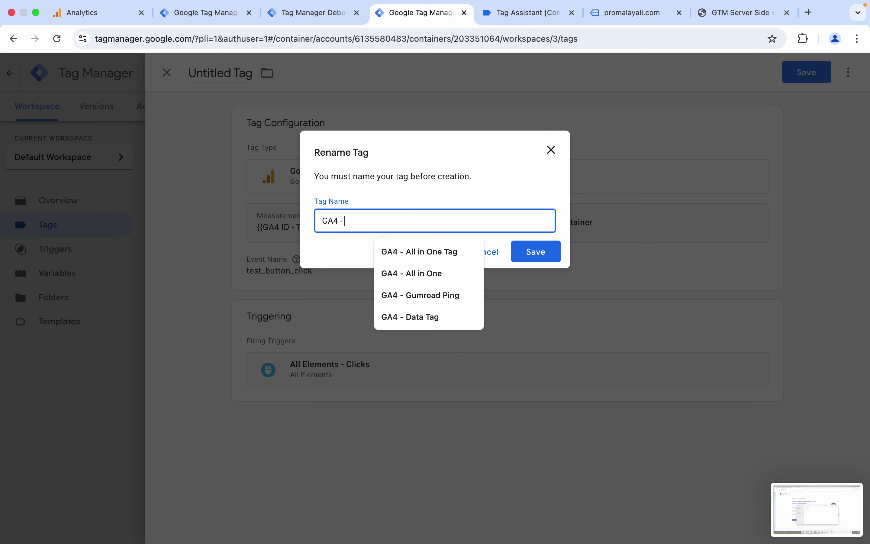
pyautogui.write(' Al')
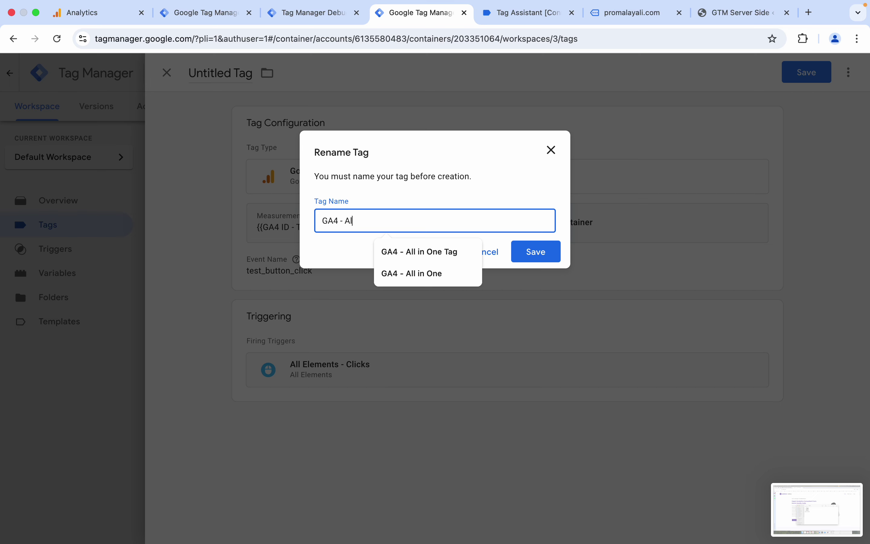
pyautogui.write('l Clicks')
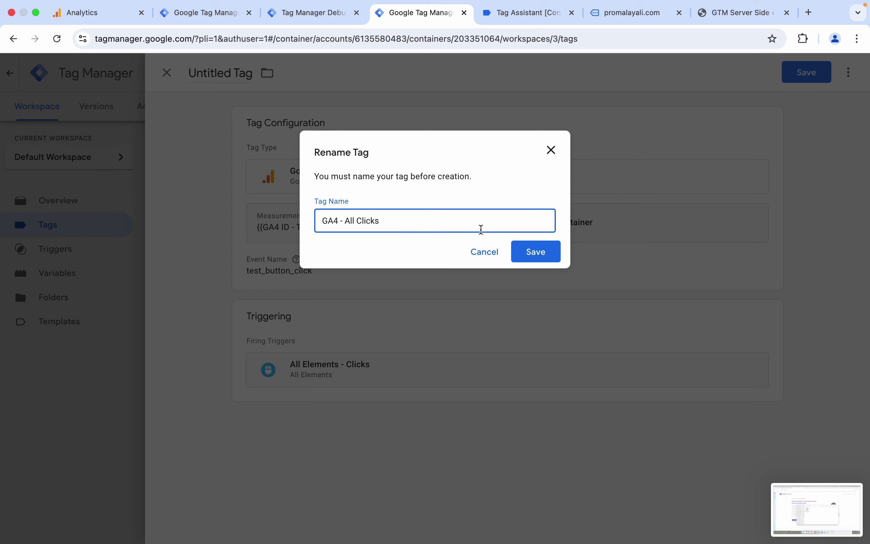
pyautogui.click(531, 255)
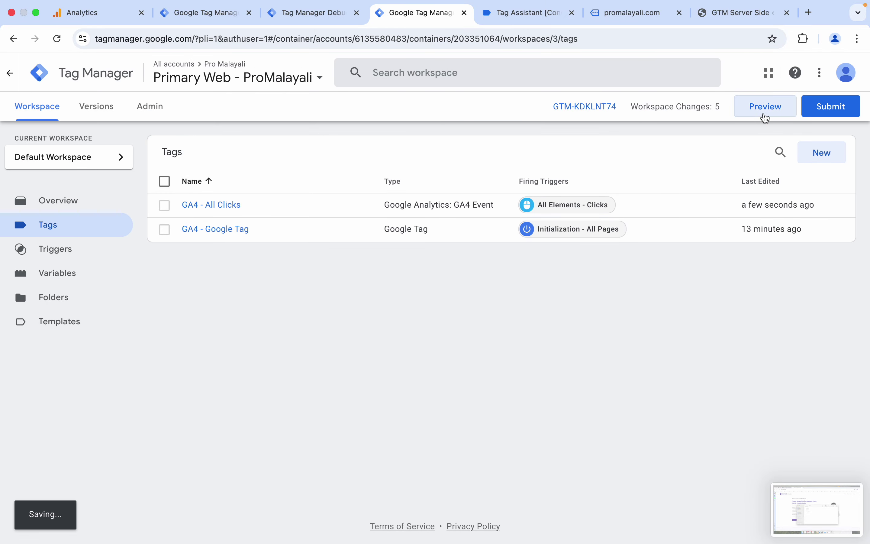
# Preview the Primary Web - ProMalayali container and generate scroll and click events on the promalayali.com home page
pyautogui.click(766, 108)
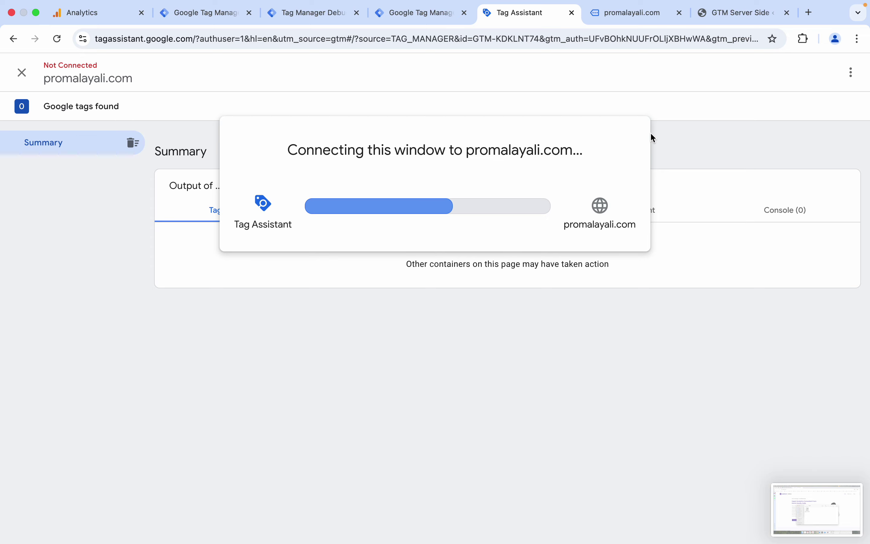
pyautogui.click(615, 18)
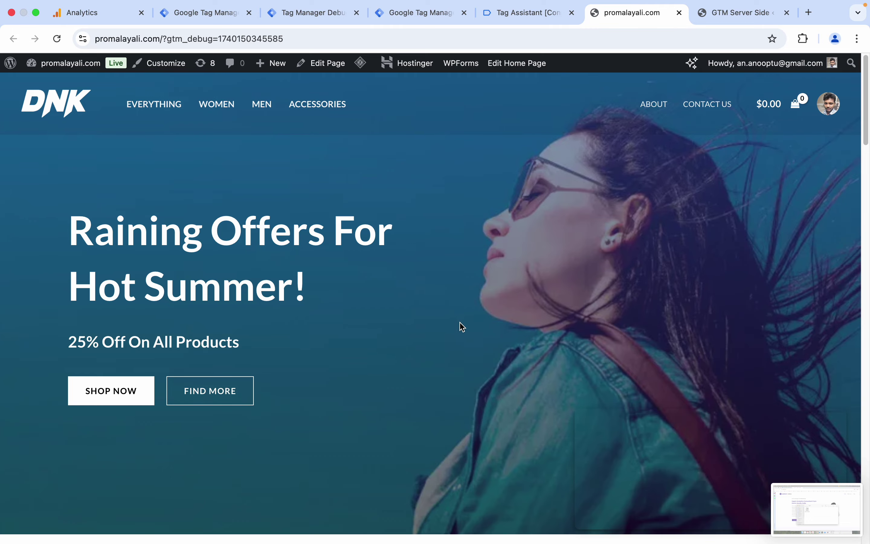
pyautogui.scroll(-15, 462, 324)
pyautogui.scroll(-10, 492, 342)
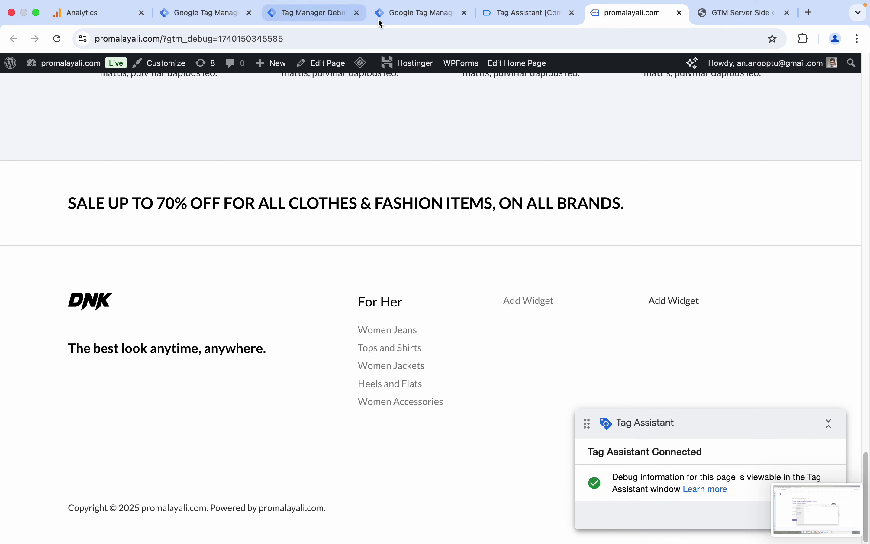
# Check the tags fired by the latest Click event in Tag Assistant and by a test_button_click event in the server debug view
pyautogui.click(408, 20)
pyautogui.click(507, 14)
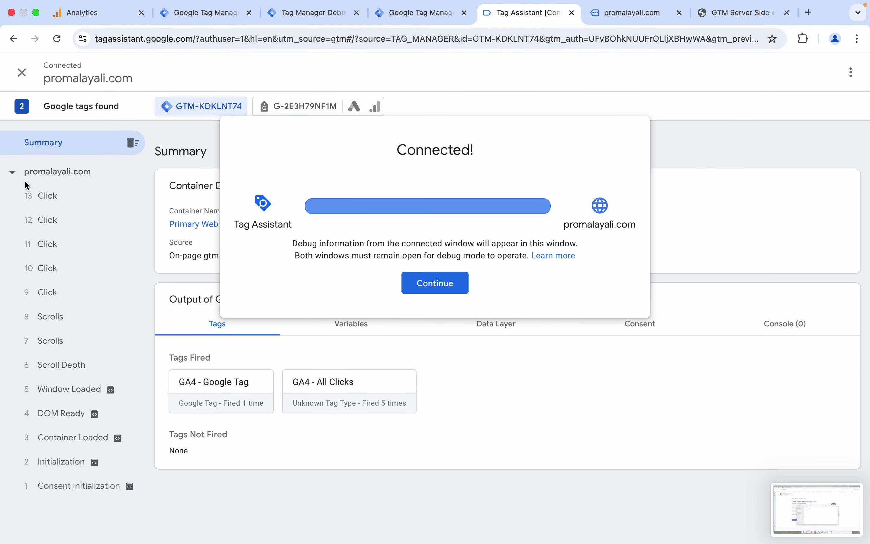
pyautogui.click(55, 198)
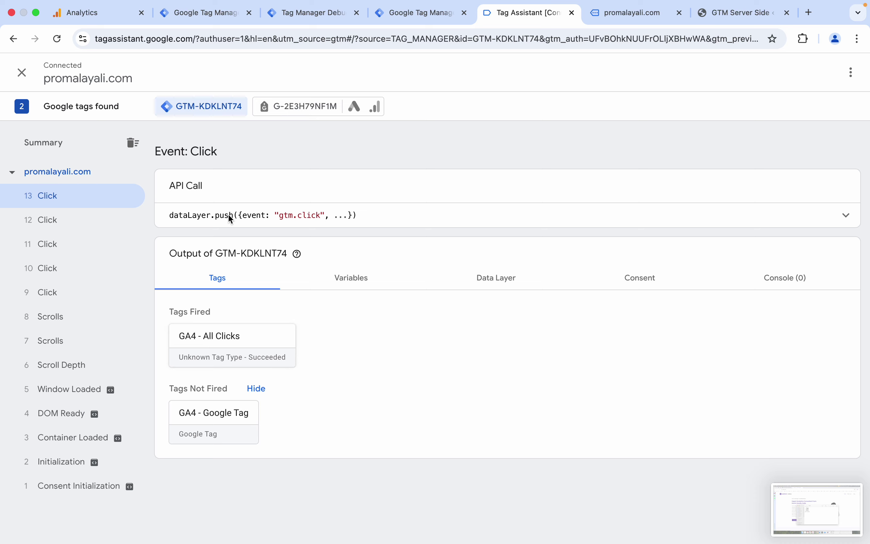
pyautogui.click(297, 15)
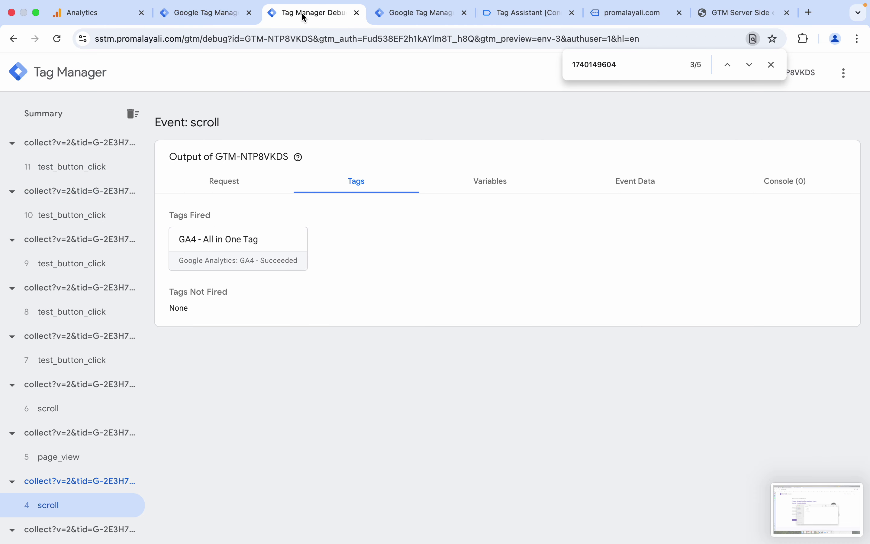
pyautogui.click(74, 215)
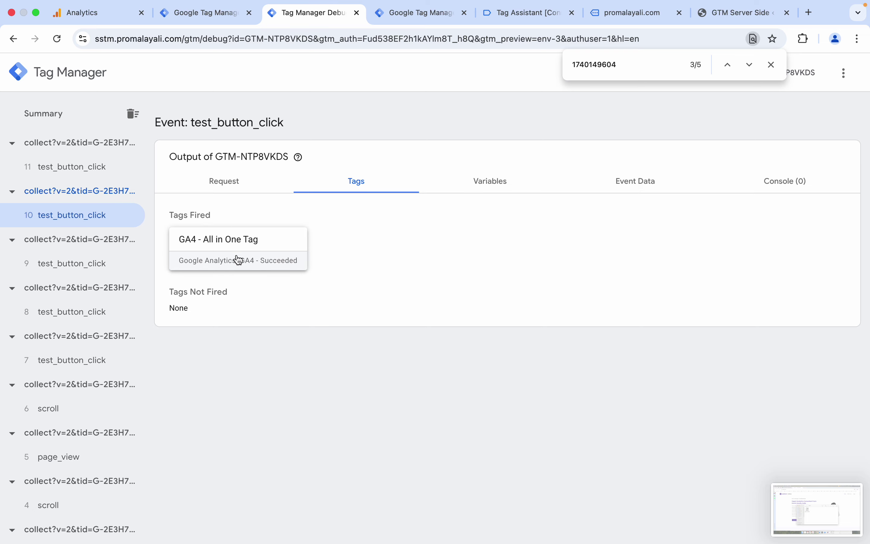
# Open DebugView for the Web - Mobile property in Google Analytics and check the incoming test_button_click events
pyautogui.click(94, 15)
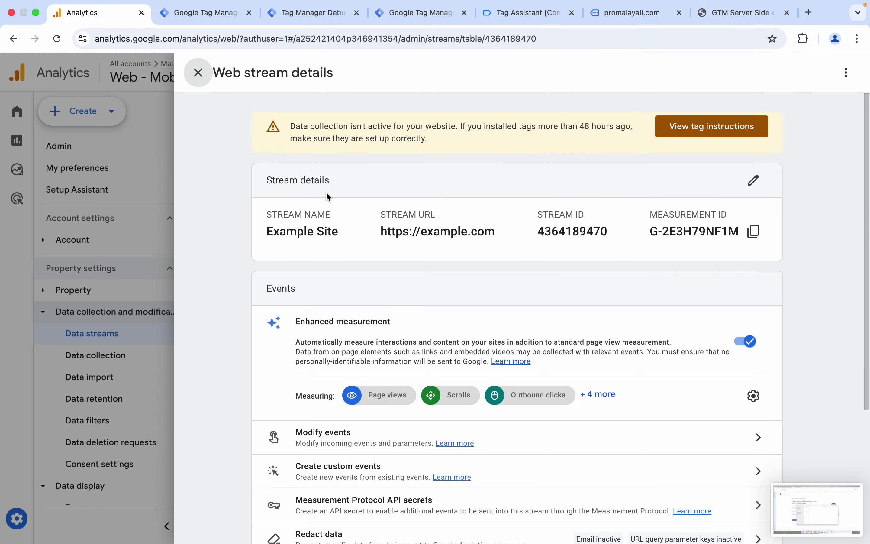
pyautogui.click(122, 244)
pyautogui.click(62, 311)
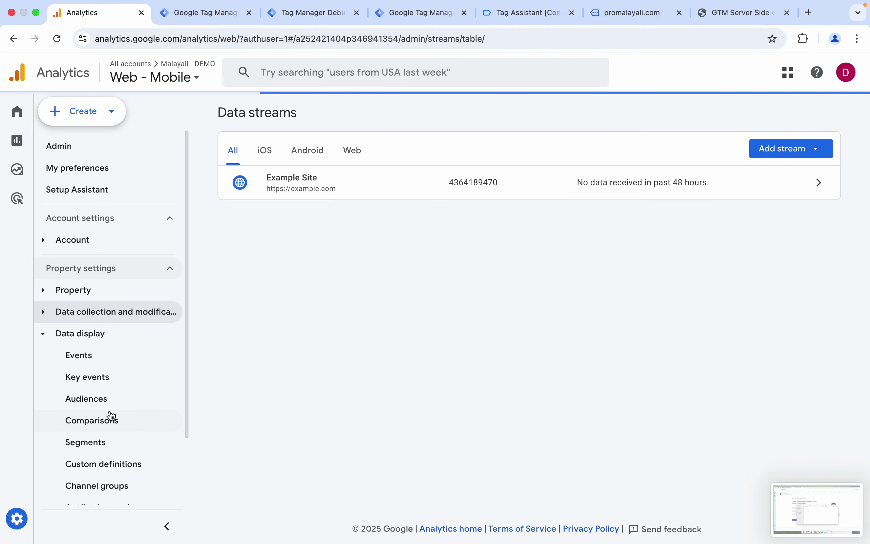
pyautogui.scroll(-2, 111, 413)
pyautogui.click(105, 470)
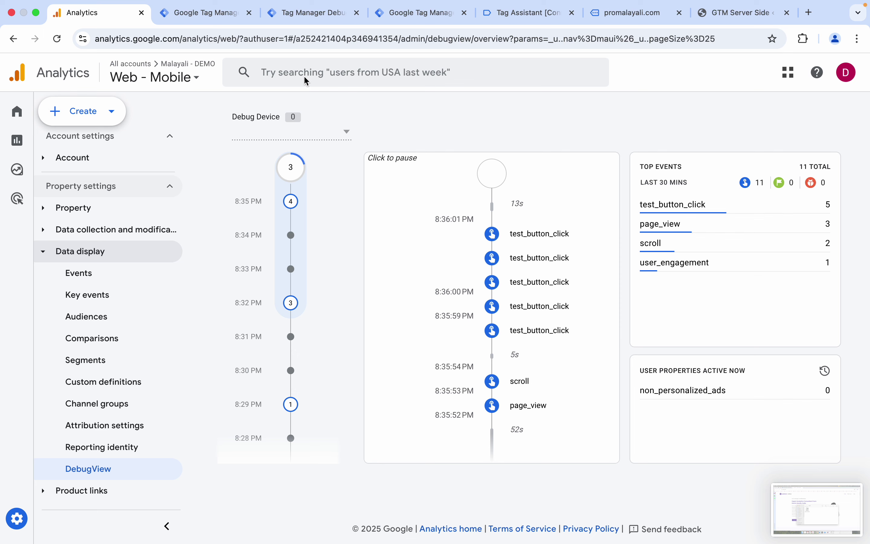
# Review the tags of the Primary SSTM - ProMalayali container and compare them with the events in Google Analytics DebugView
pyautogui.click(185, 18)
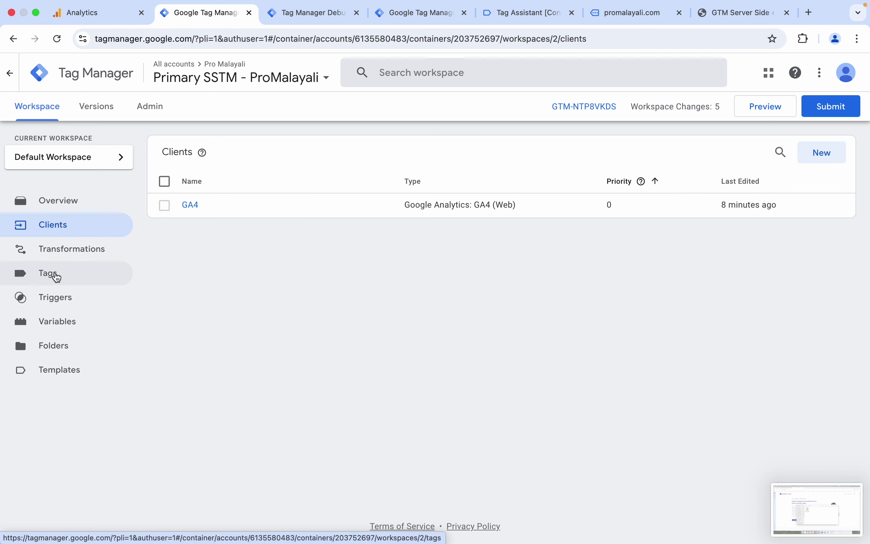
pyautogui.click(57, 277)
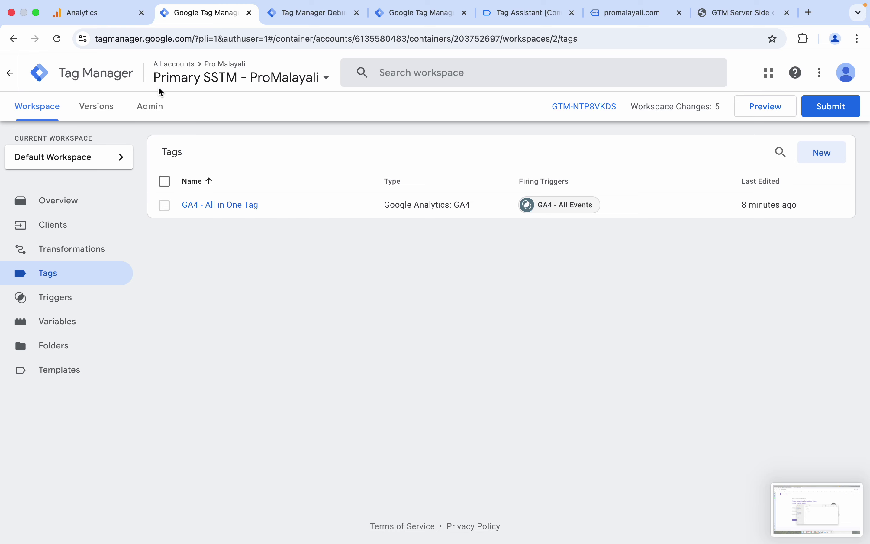
pyautogui.click(117, 15)
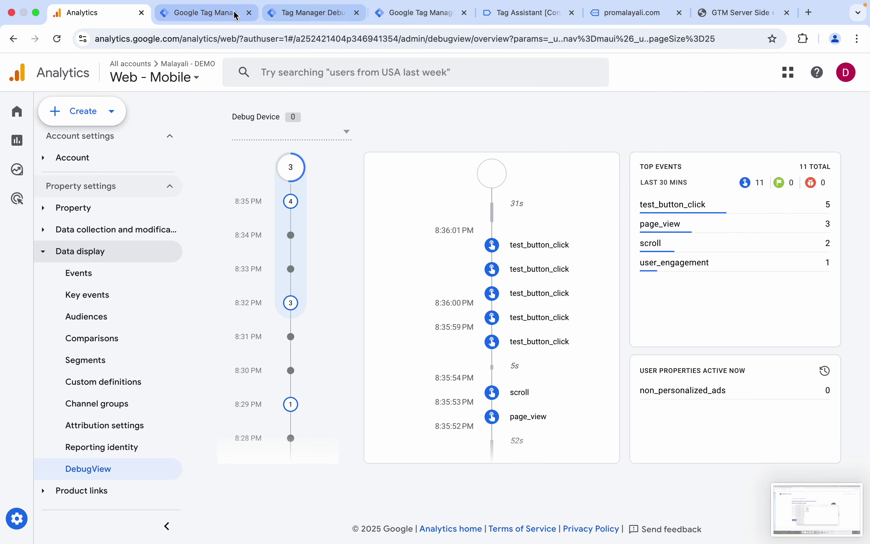
# Submit the Primary Web - ProMalayali workspace changes for publishing to Live, leaving the container version description open
pyautogui.click(399, 16)
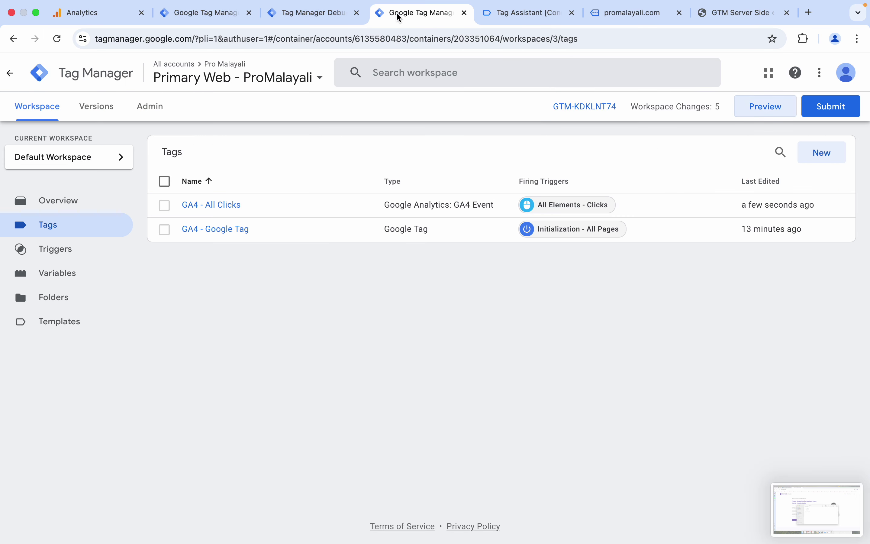
pyautogui.click(843, 114)
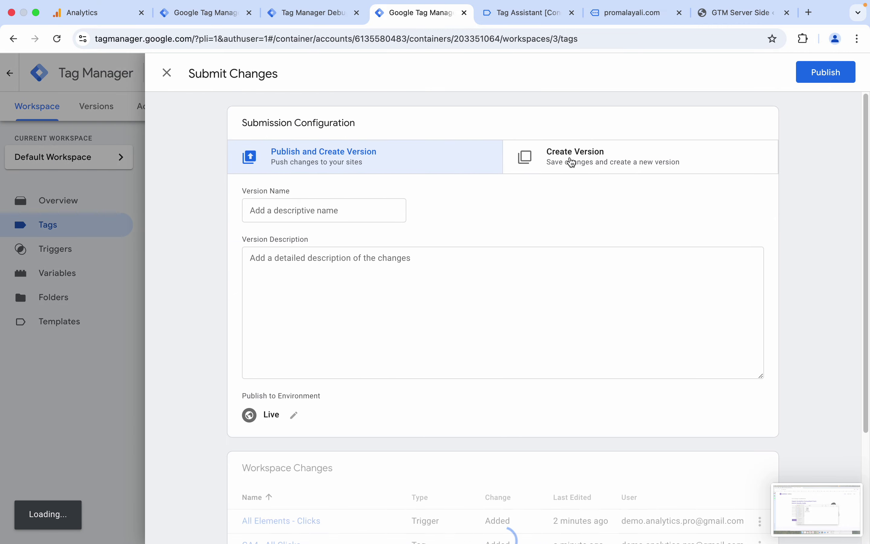
pyautogui.click(827, 76)
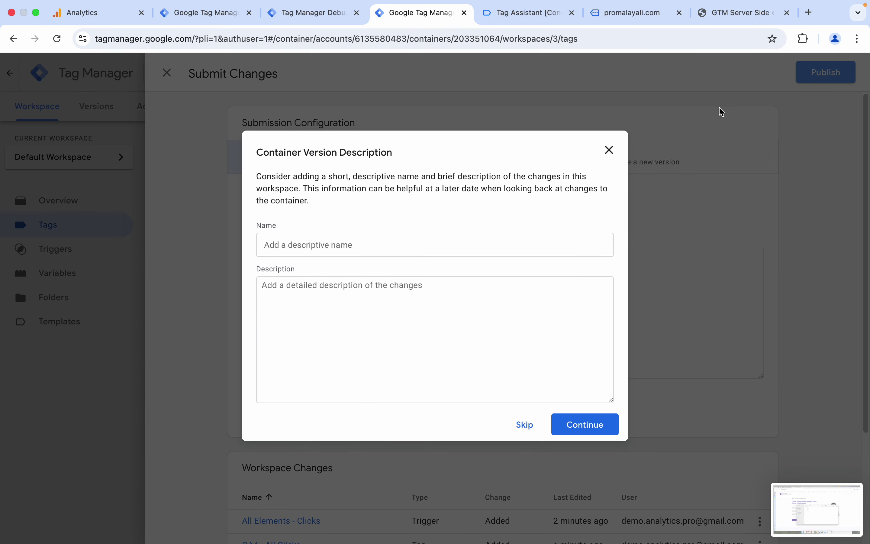
# Publish the Primary SSTM - ProMalayali workspace changes as a version named Initial test version, without a description
pyautogui.click(220, 25)
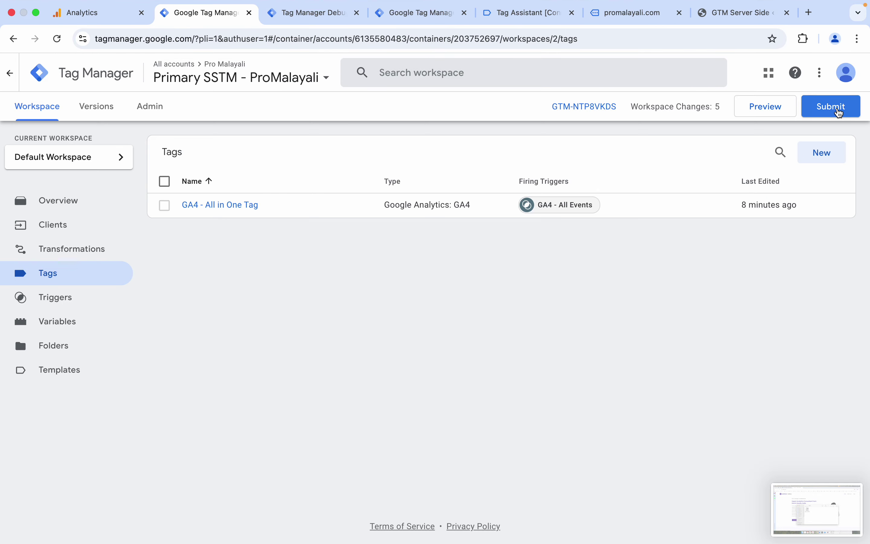
pyautogui.click(835, 107)
pyautogui.click(369, 216)
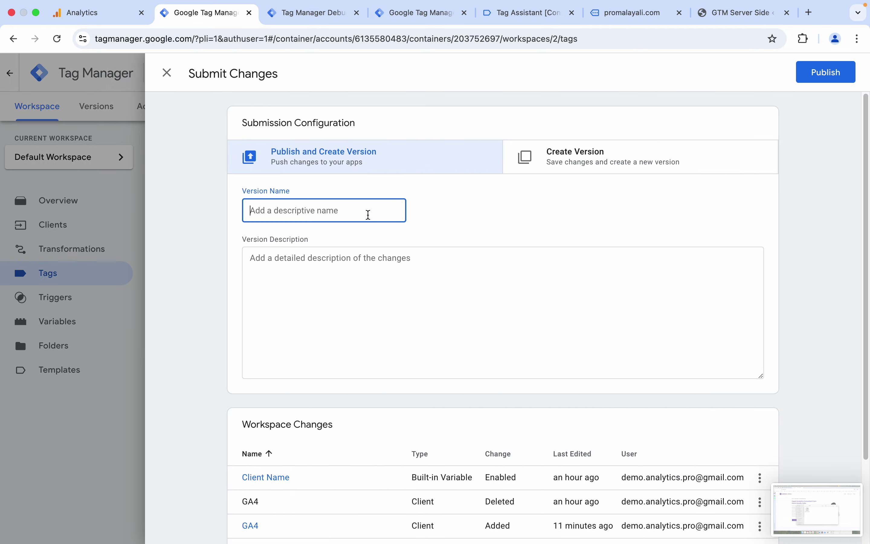
pyautogui.write('Inital t')
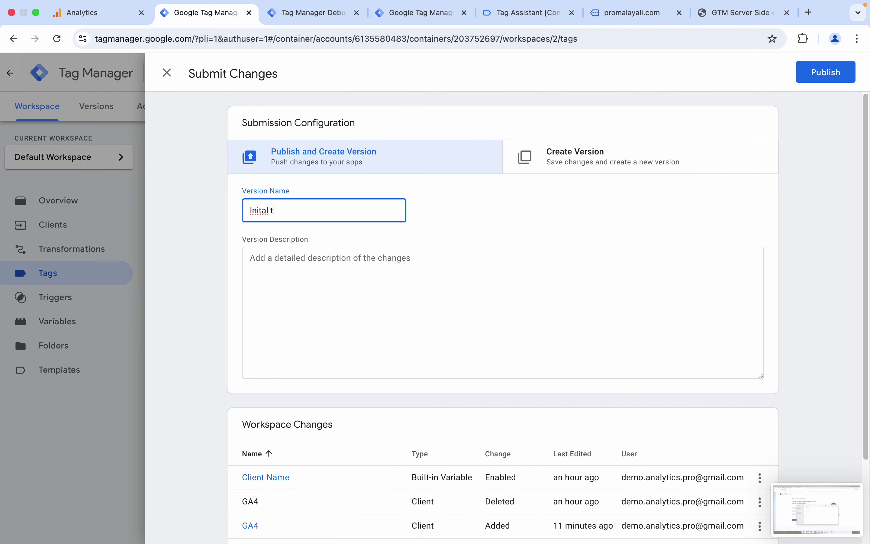
pyautogui.write('est version')
pyautogui.rightClick(255, 210)
pyautogui.click(281, 218)
pyautogui.click(306, 274)
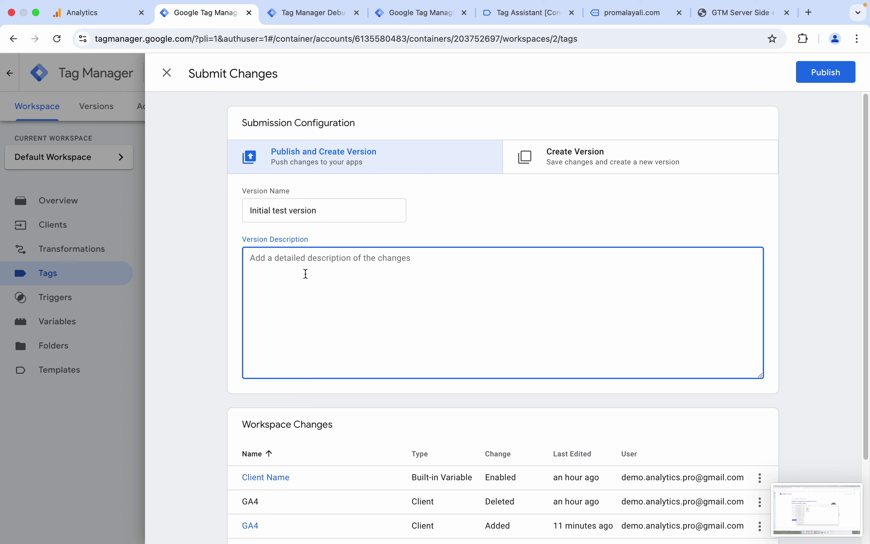
pyautogui.click(827, 76)
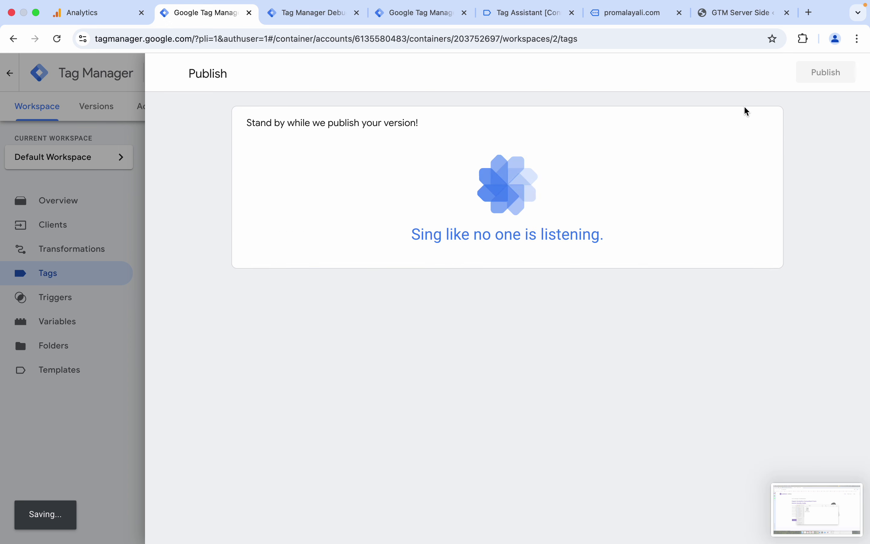